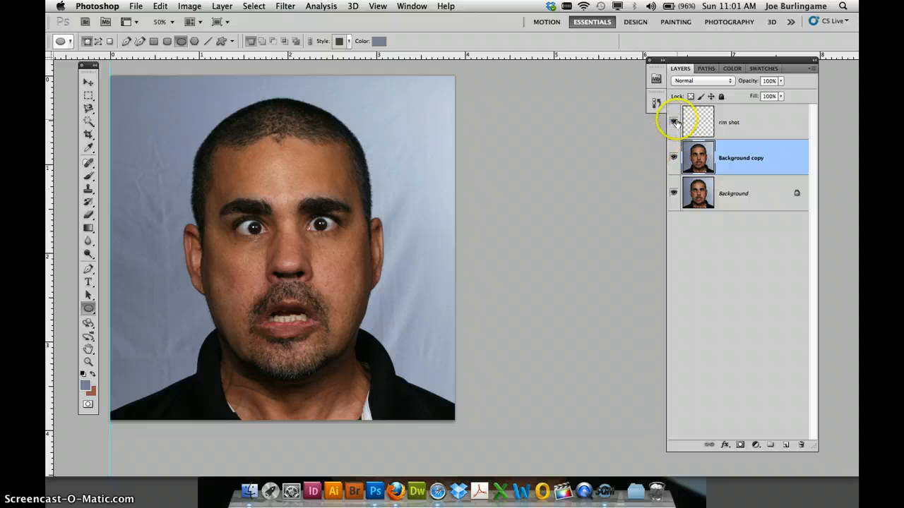
# Hide the Background layer, duplicate the whole head layer and rename the copy halfhead
pyautogui.click(674, 194)
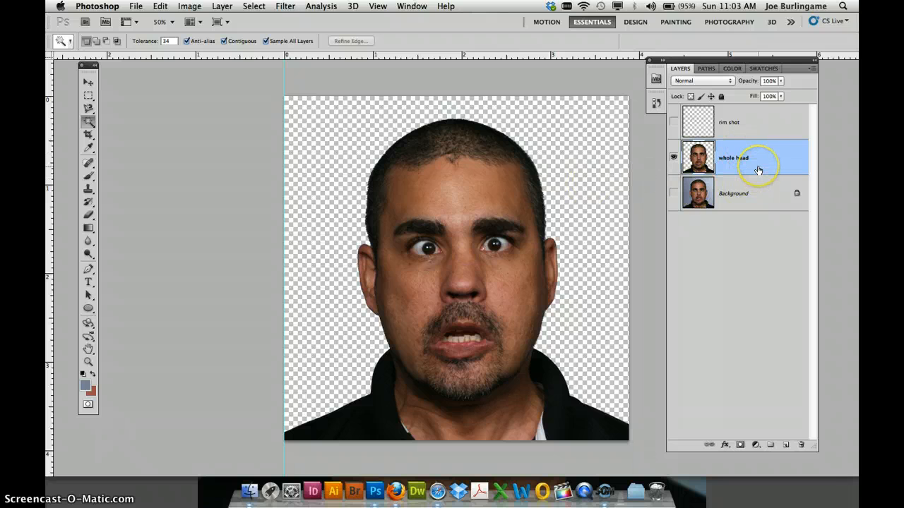
pyautogui.press('super+j')
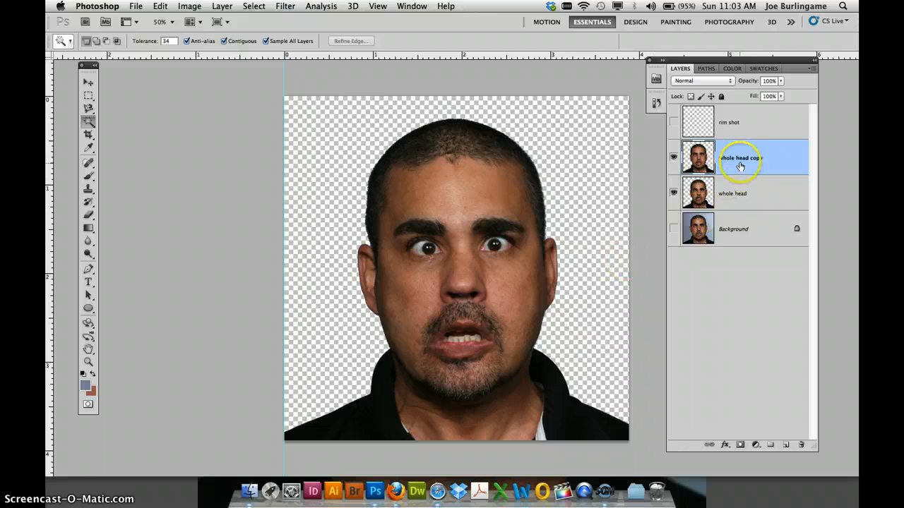
pyautogui.doubleClick(741, 163)
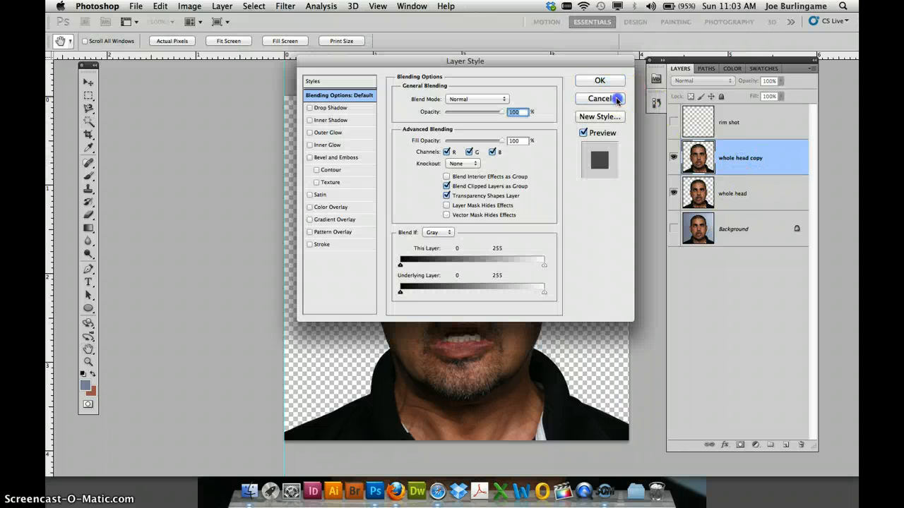
pyautogui.press('Escape')
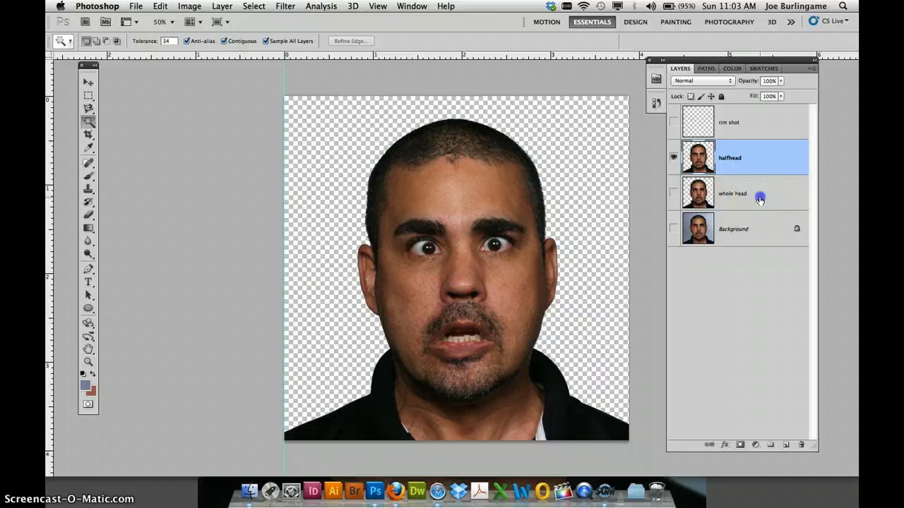
# Move the whole head layer to the top of the layer stack and show the rim shot layer
pyautogui.moveTo(760, 200); pyautogui.dragTo(769, 116)
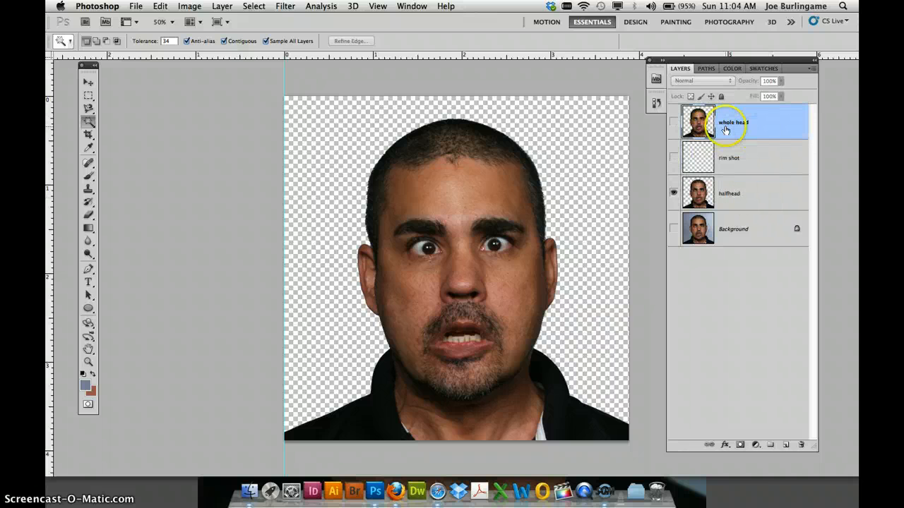
pyautogui.click(762, 195)
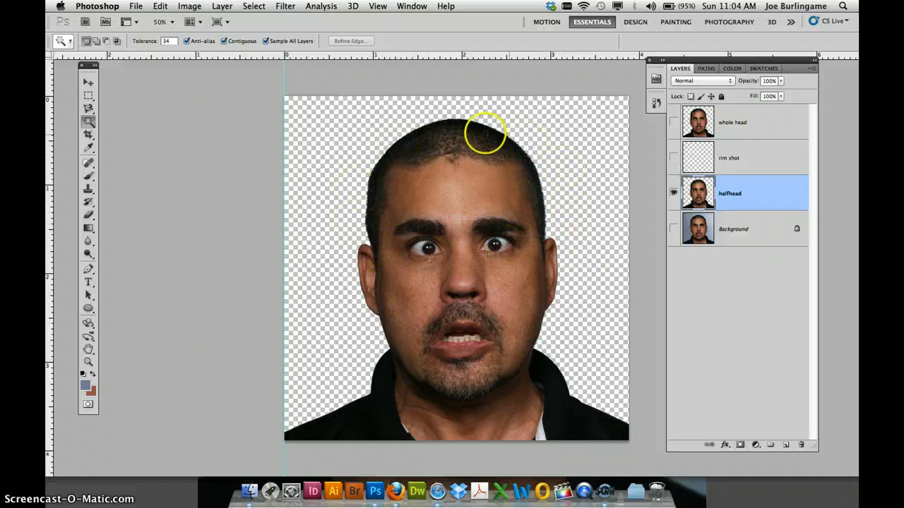
pyautogui.click(673, 156)
pyautogui.doubleClick(698, 156)
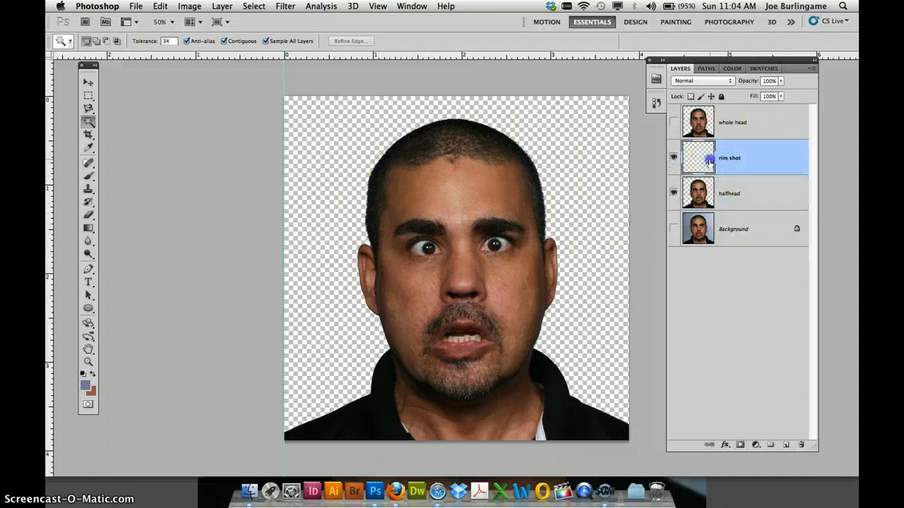
pyautogui.click(600, 98)
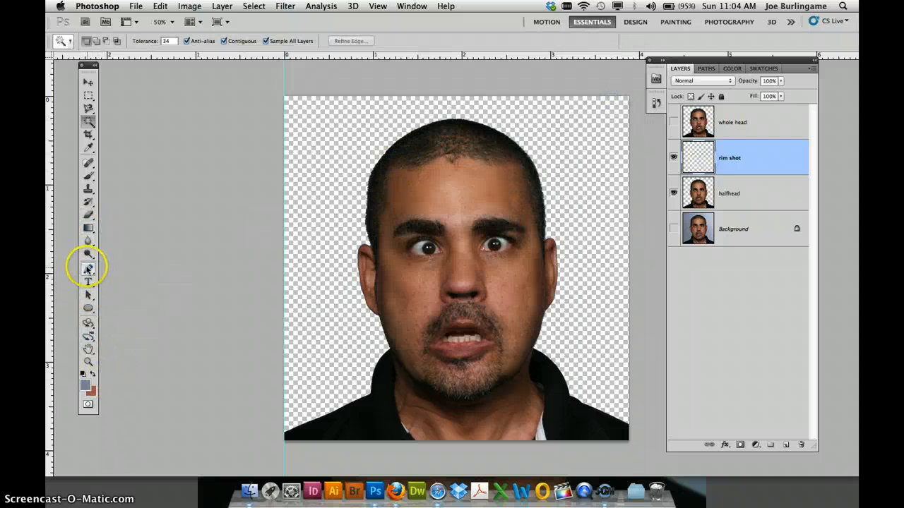
# Detach the list of paths, place it beside the toolbox and activate the Work Path
pyautogui.click(88, 270)
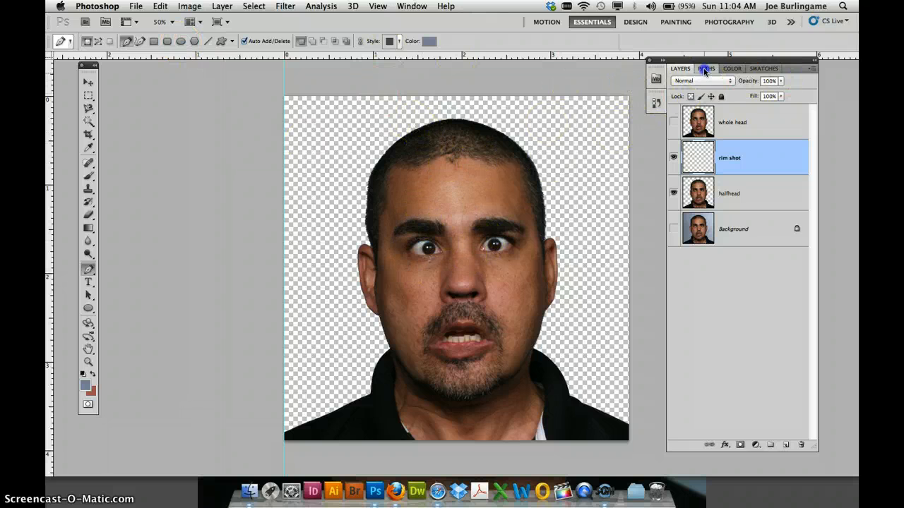
pyautogui.moveTo(706, 69); pyautogui.dragTo(584, 53)
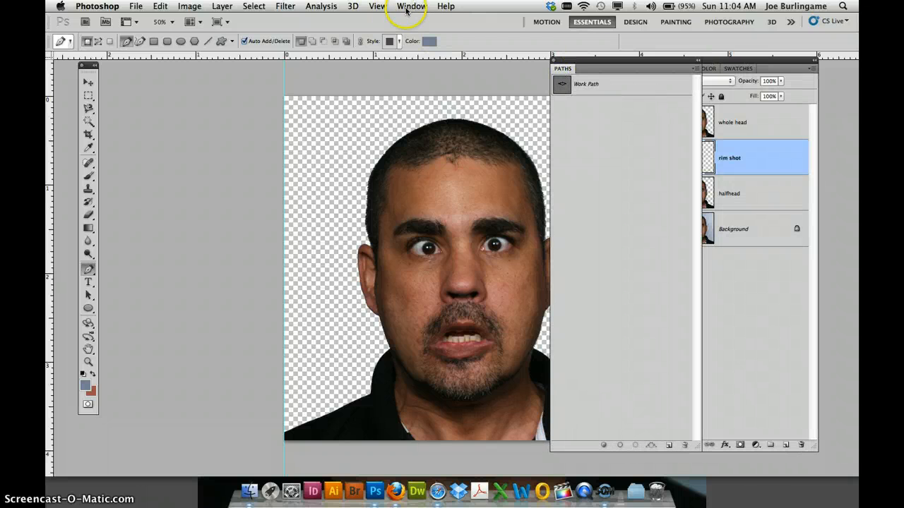
pyautogui.click(408, 7)
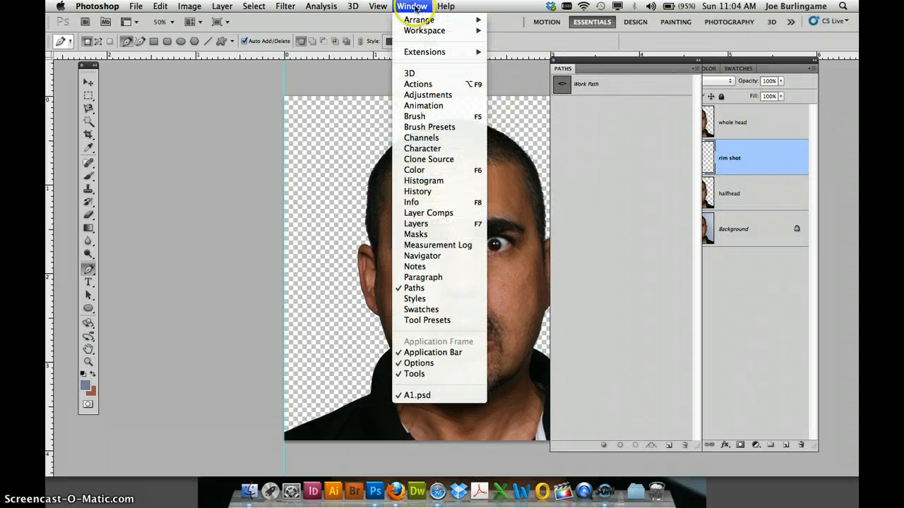
pyautogui.click(582, 68)
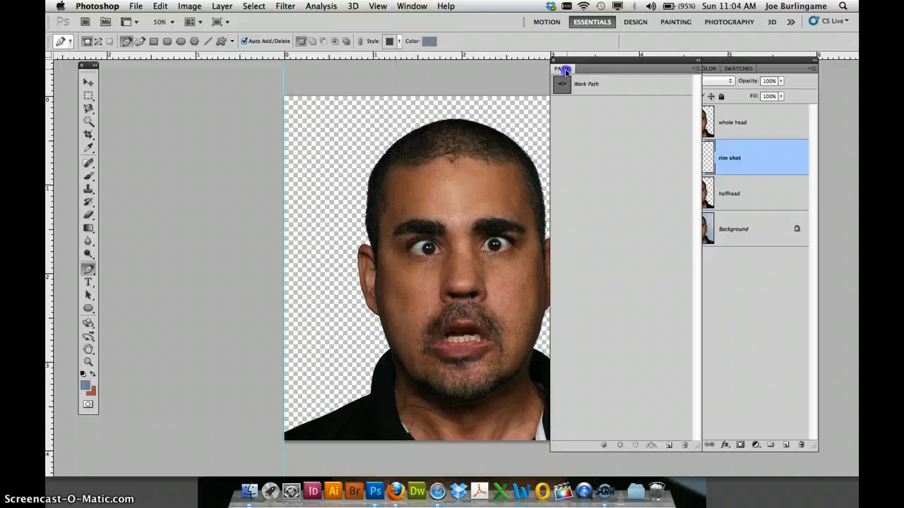
pyautogui.moveTo(566, 71); pyautogui.dragTo(131, 82)
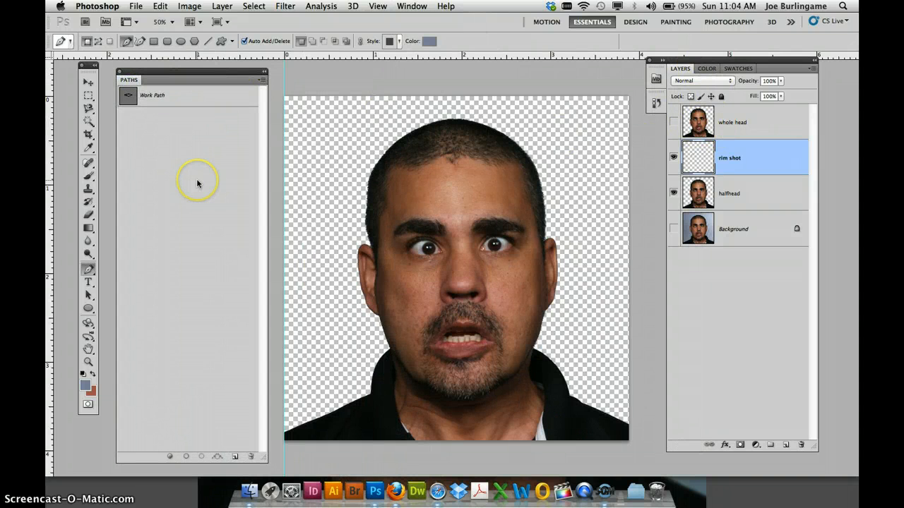
pyautogui.click(224, 99)
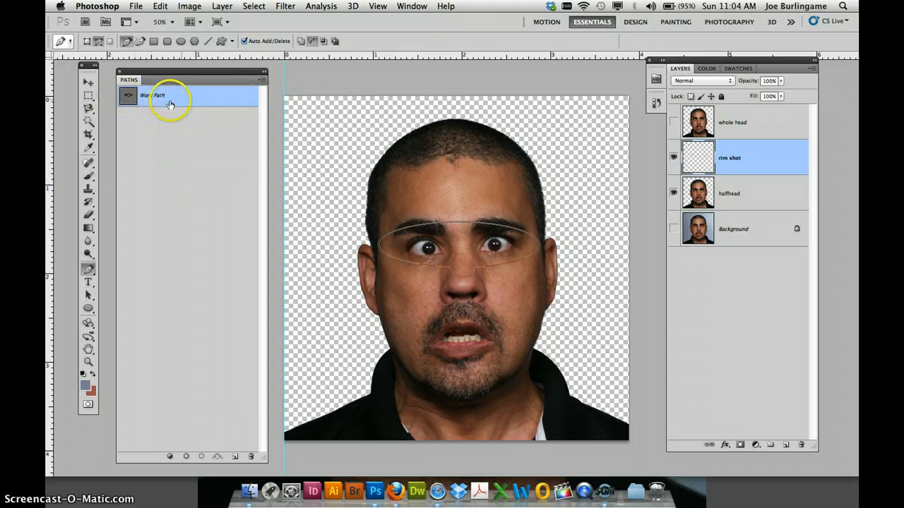
# Make a selection from the goggle-shaped subpath around the eyes and nose bridge
pyautogui.press('super+equal')
pyautogui.press('super+equal')
pyautogui.press('super+equal')
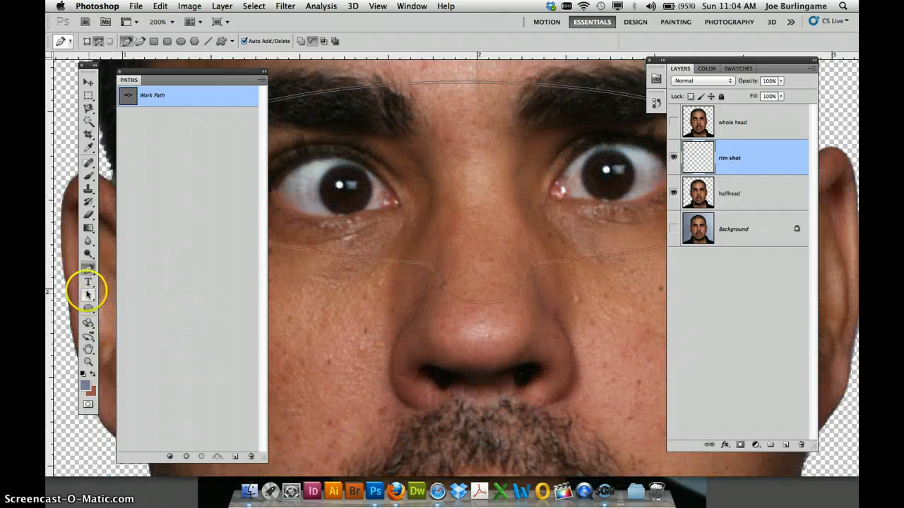
pyautogui.click(88, 297)
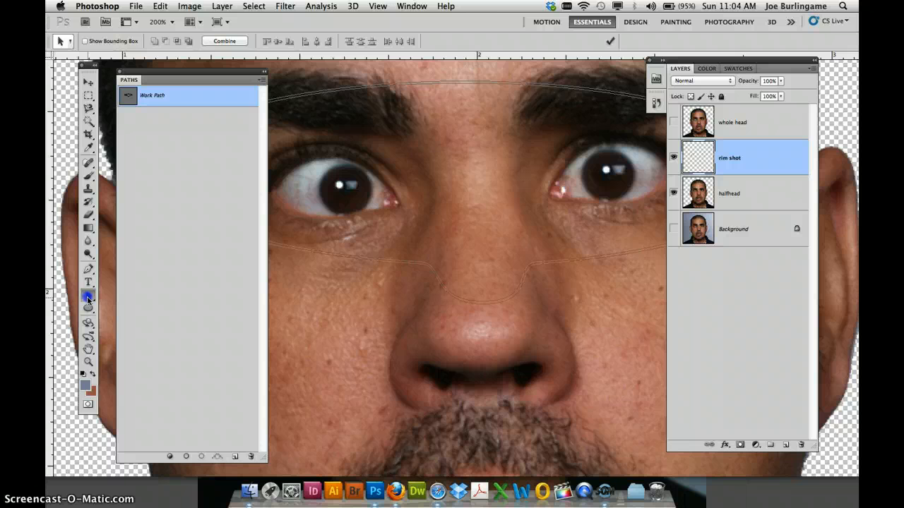
pyautogui.rightClick(448, 295)
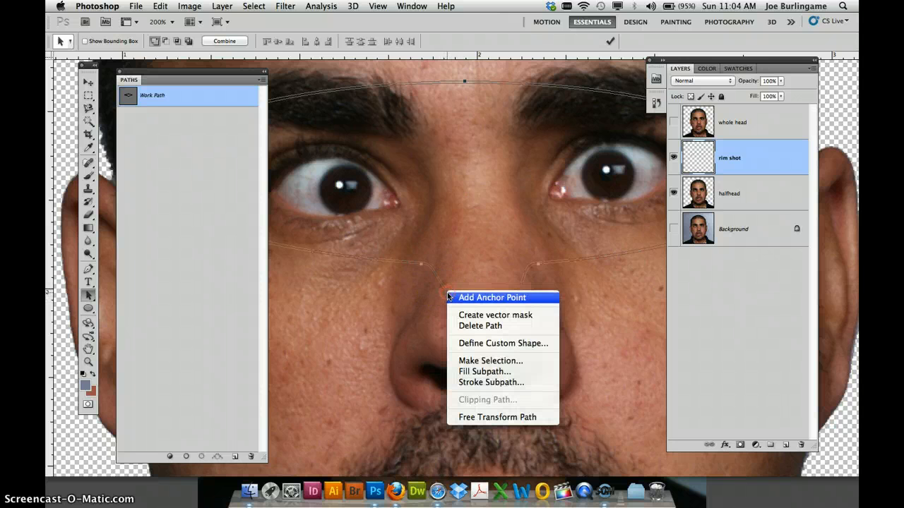
pyautogui.click(486, 361)
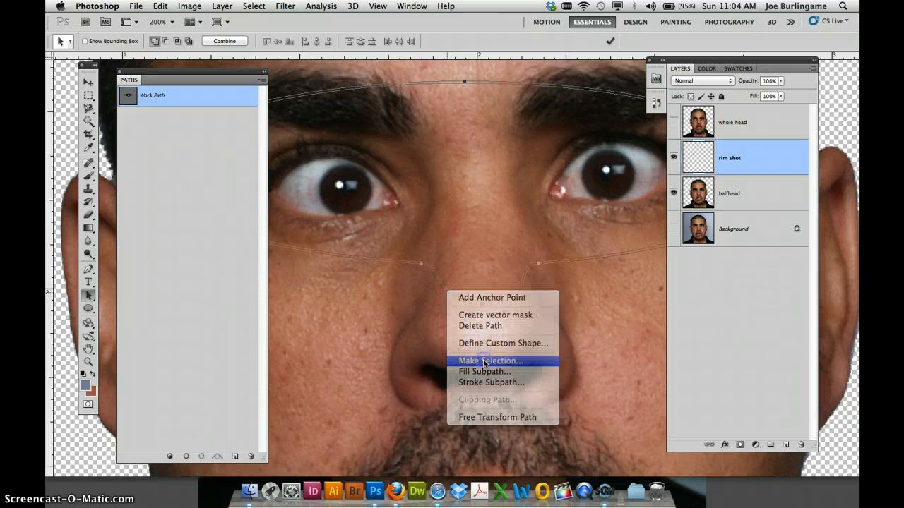
pyautogui.click(517, 185)
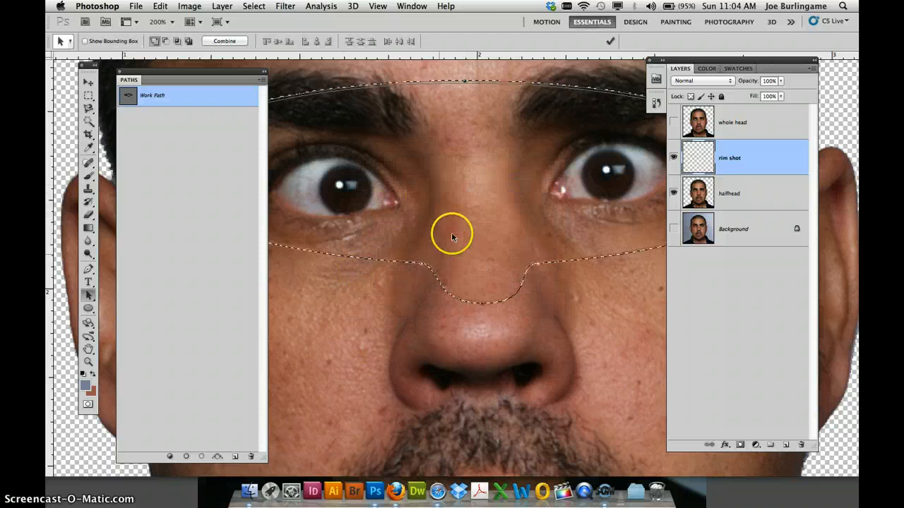
pyautogui.press('super+minus')
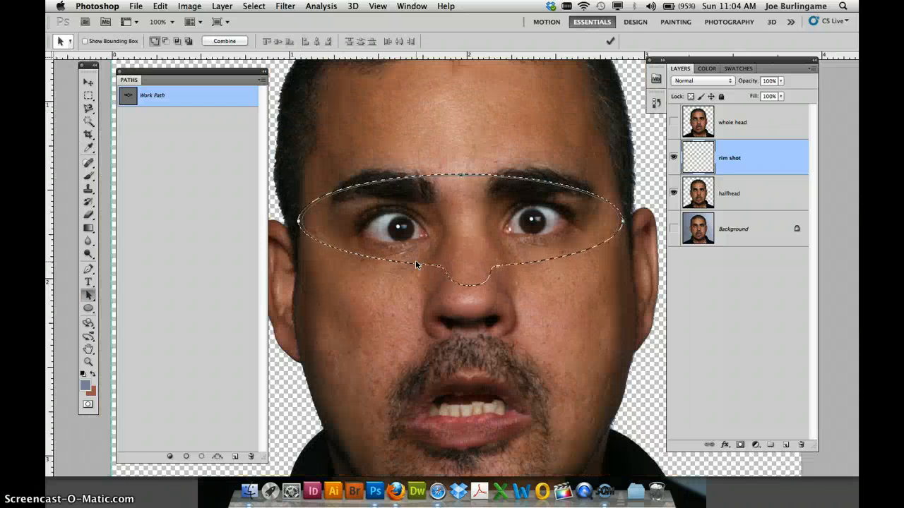
pyautogui.click(490, 231)
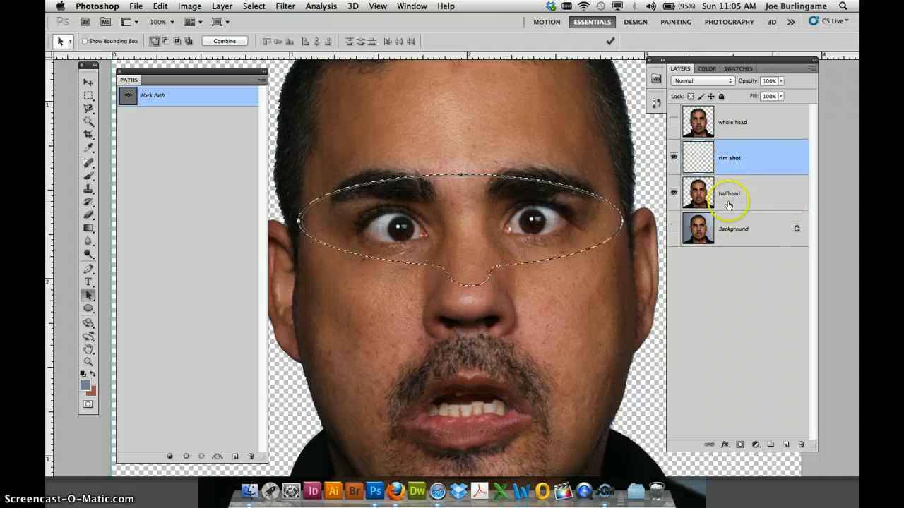
# Hide the rim shot layer and add a layer mask to halfhead from the eye-area selection
pyautogui.click(674, 156)
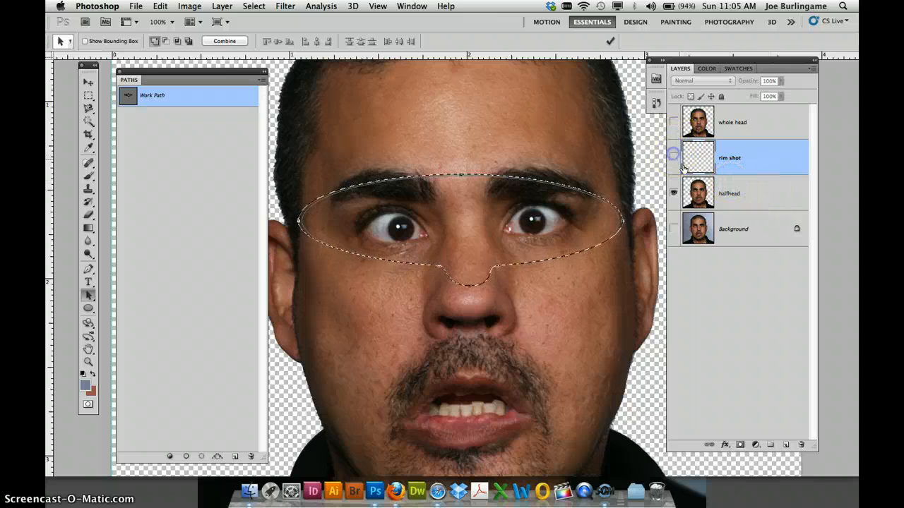
pyautogui.click(772, 195)
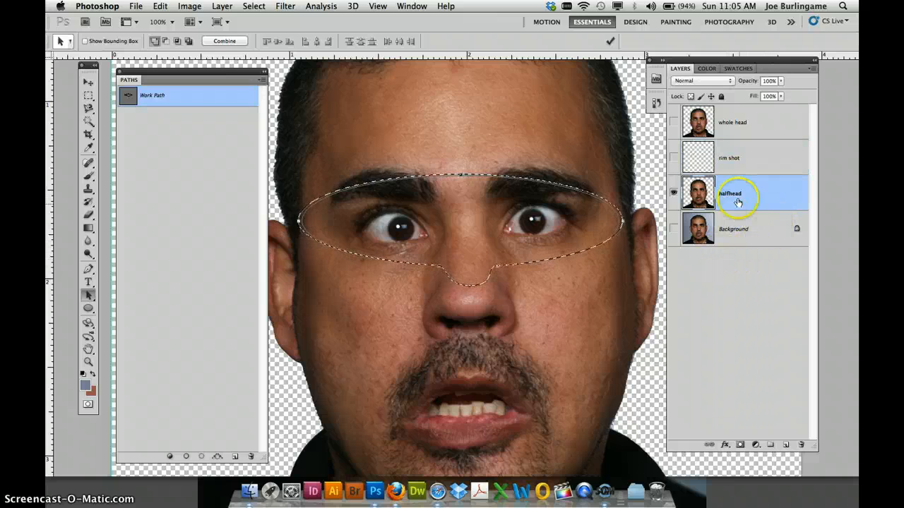
pyautogui.click(740, 446)
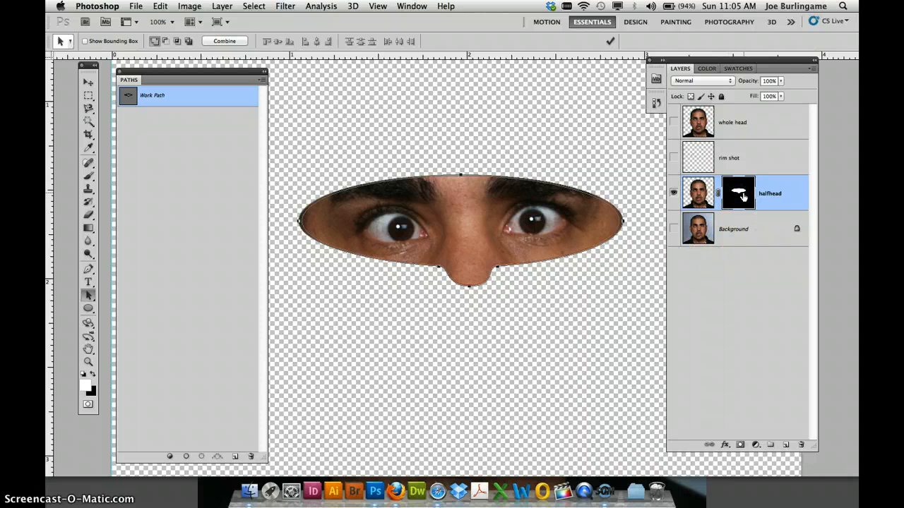
# Invert the halfhead layer mask to cut the goggle-shaped eye area out of the head
pyautogui.press('super+i')
pyautogui.press('super+i')
pyautogui.press('super+i')
pyautogui.press('super+i')
pyautogui.press('super+i')
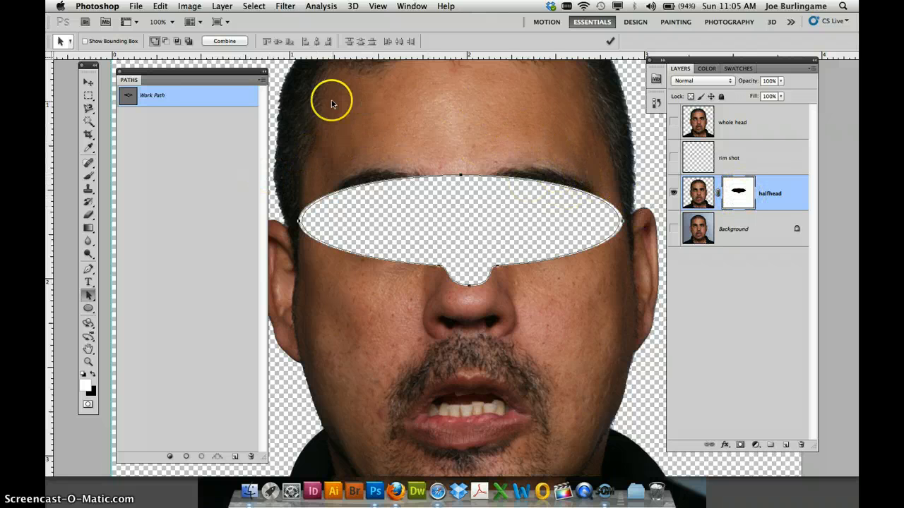
# Set the Brush tool to a hard round 149 px tip with 100% hardness
pyautogui.scroll(3, 440, 155)
pyautogui.hscroll(-2, 440, 155)
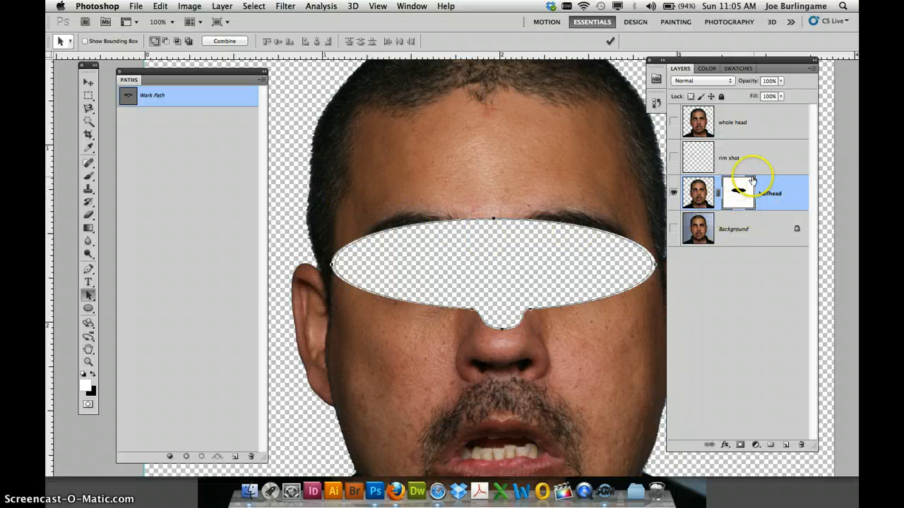
pyautogui.press('b')
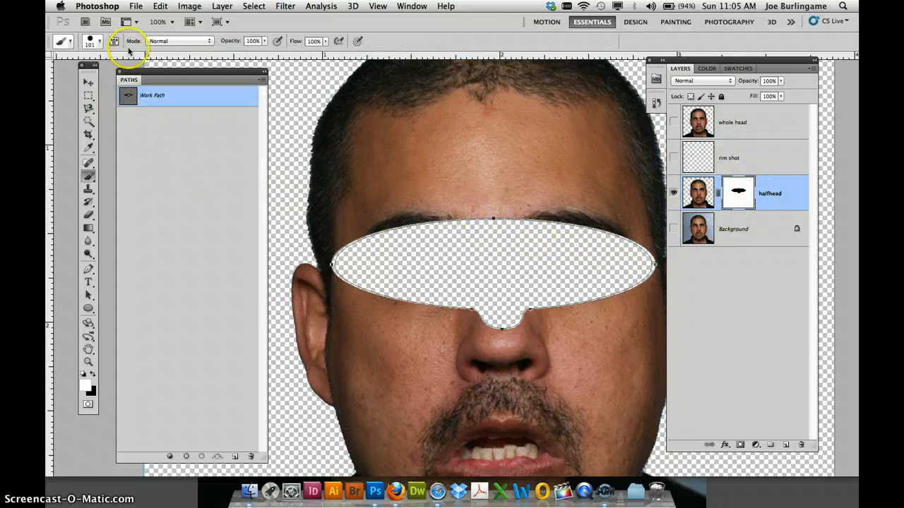
pyautogui.click(94, 41)
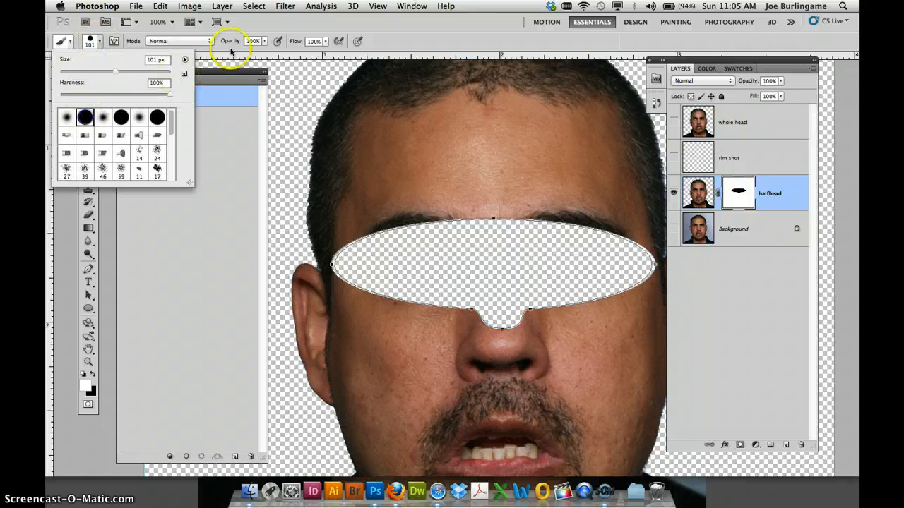
pyautogui.click(263, 42)
pyautogui.rightClick(396, 167)
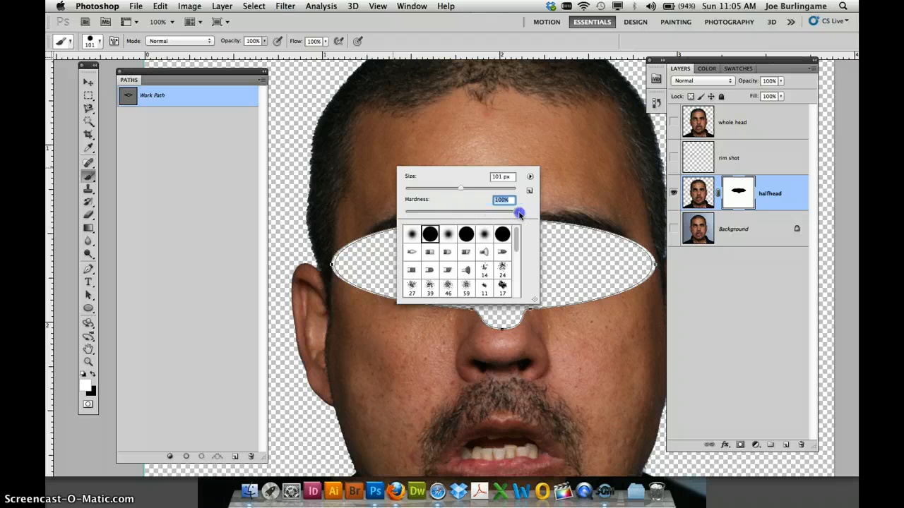
pyautogui.moveTo(464, 187)
pyautogui.mouseDown()
pyautogui.moveTo(456, 188)
pyautogui.moveTo(474, 187)
pyautogui.mouseUp()
pyautogui.click(403, 133)
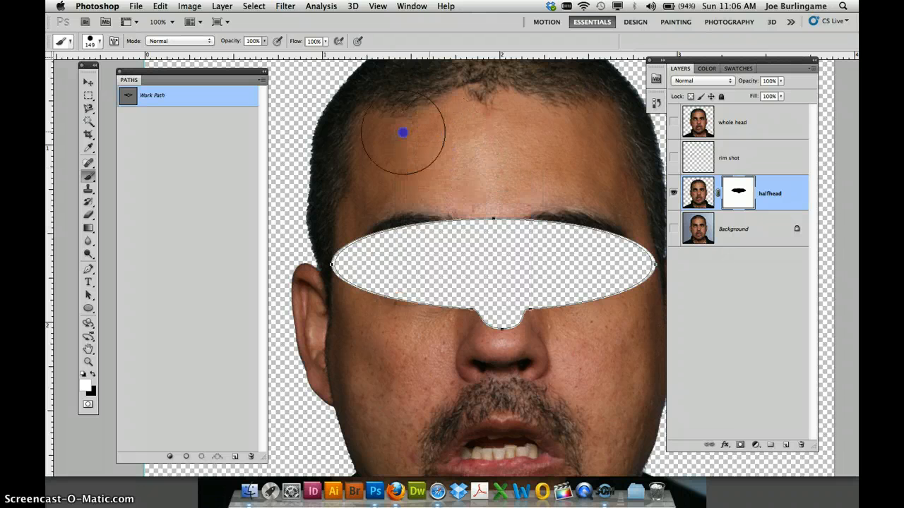
# Paint the halfhead mask with white and then black, hiding much of the forehead above the eye opening
pyautogui.moveTo(403, 132); pyautogui.dragTo(358, 142)
pyautogui.click(426, 179)
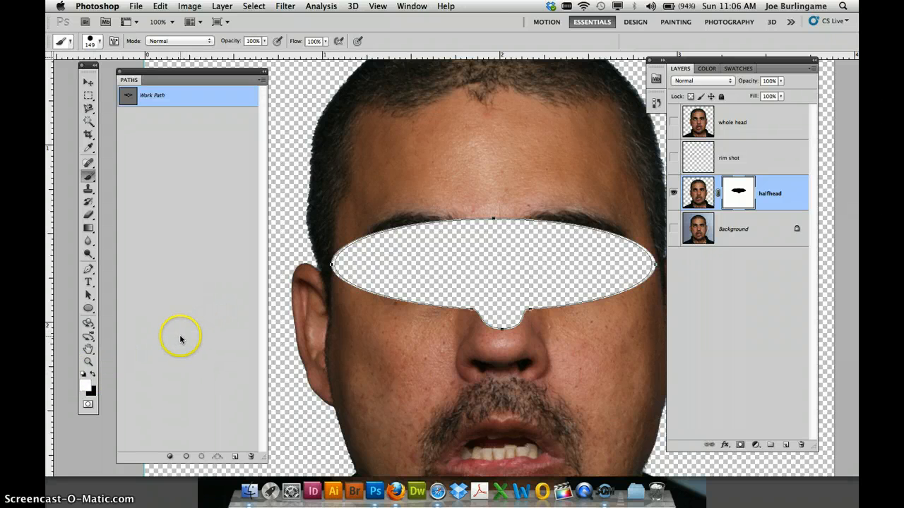
pyautogui.click(93, 374)
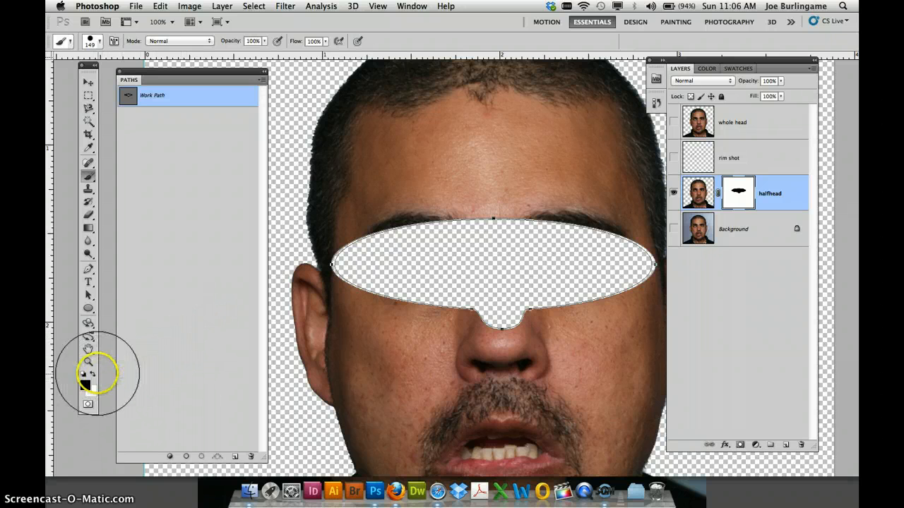
pyautogui.moveTo(362, 182)
pyautogui.mouseDown()
pyautogui.moveTo(500, 166)
pyautogui.moveTo(471, 191)
pyautogui.moveTo(346, 222)
pyautogui.moveTo(336, 195)
pyautogui.moveTo(348, 157)
pyautogui.moveTo(380, 132)
pyautogui.moveTo(439, 154)
pyautogui.moveTo(495, 156)
pyautogui.moveTo(452, 247)
pyautogui.mouseUp()
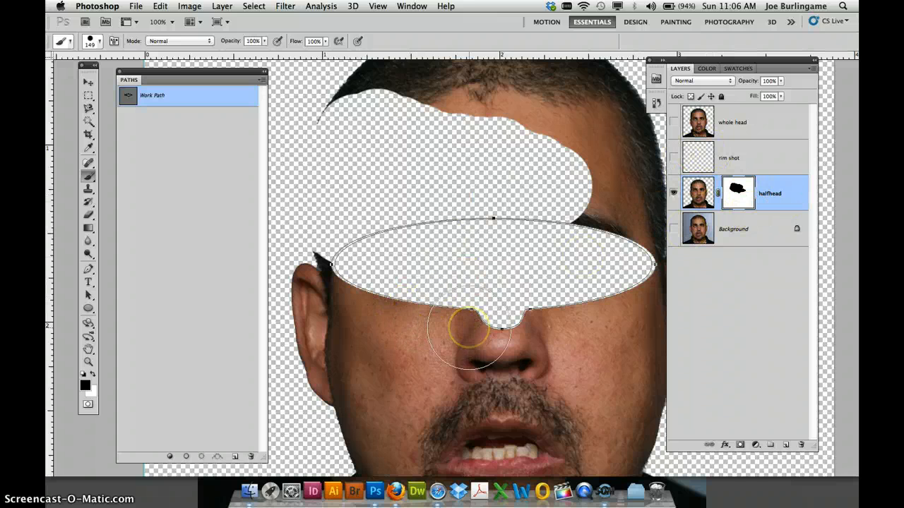
# Make a new anti-aliased selection from the glasses-shaped work path with a feather radius of 0 pixels
pyautogui.press('super+plus')
pyautogui.press('super+plus')
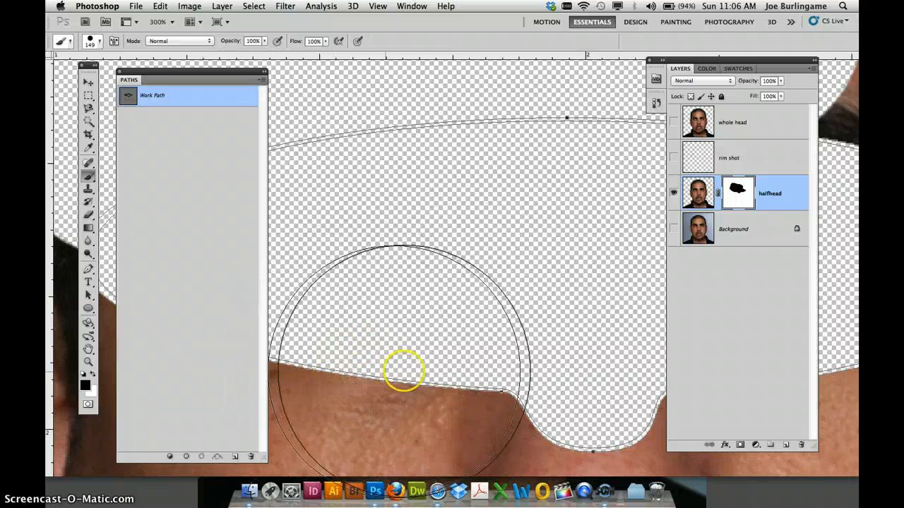
pyautogui.click(88, 296)
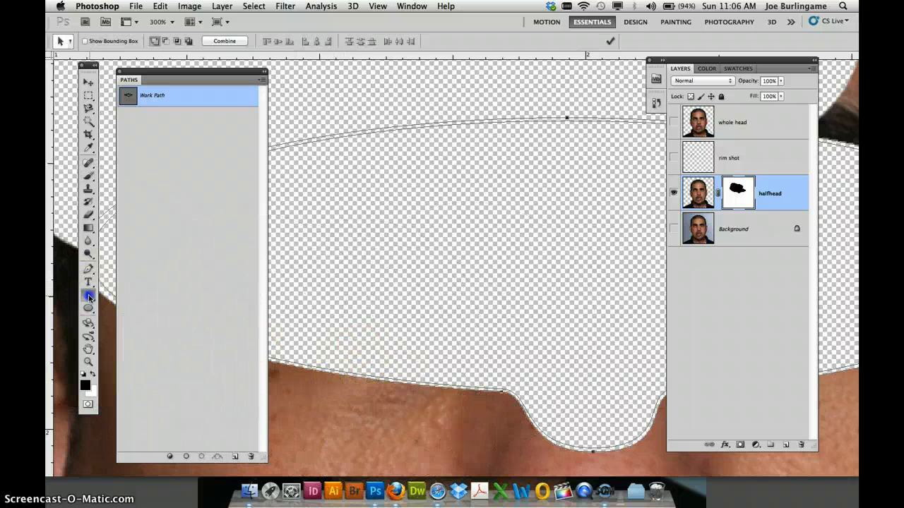
pyautogui.rightClick(355, 379)
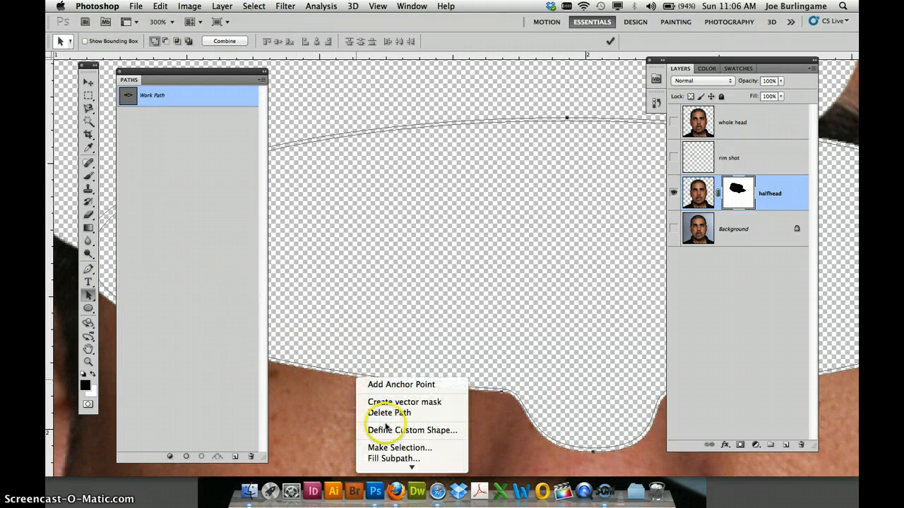
pyautogui.click(395, 447)
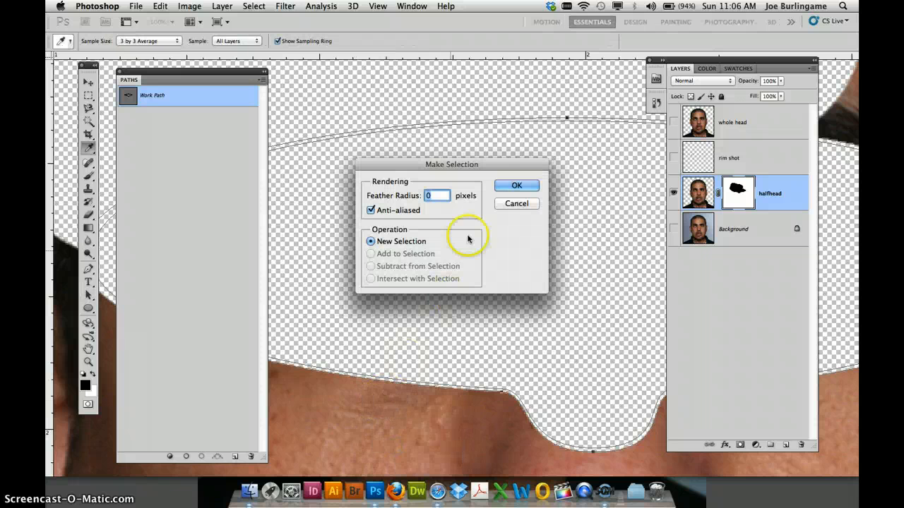
pyautogui.click(519, 188)
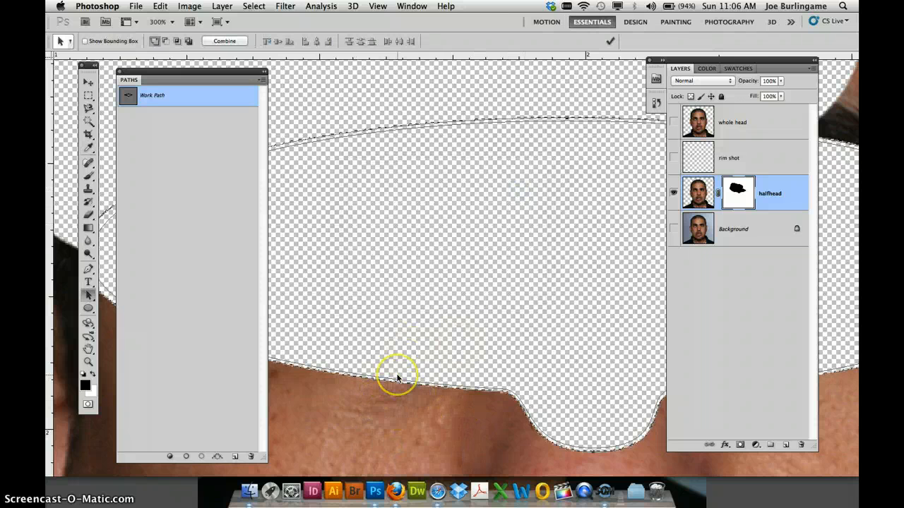
# Paint the halfhead mask with black inside the glasses-shaped selection to hide the eye area
pyautogui.press('super+minus')
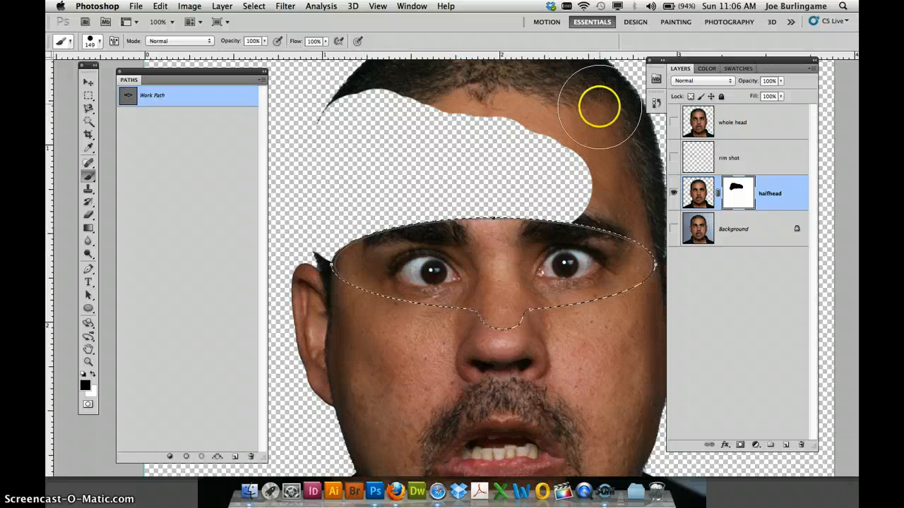
pyautogui.click(574, 197)
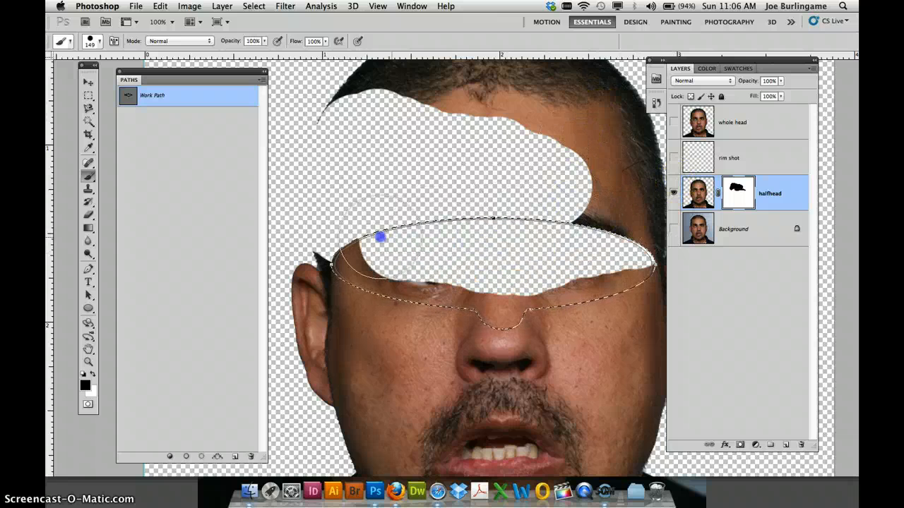
pyautogui.moveTo(485, 162)
pyautogui.mouseDown()
pyautogui.moveTo(537, 131)
pyautogui.moveTo(418, 118)
pyautogui.moveTo(366, 80)
pyautogui.moveTo(404, 87)
pyautogui.mouseUp()
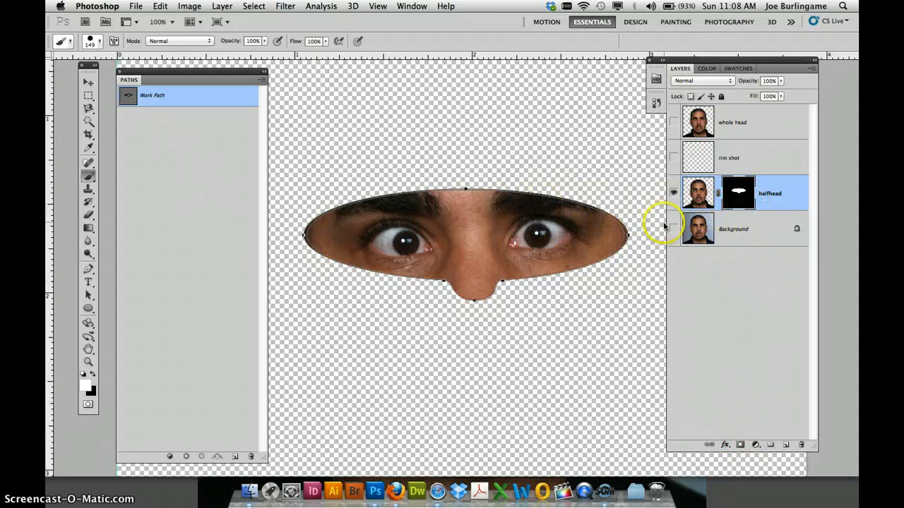
# Invert the halfhead layer mask and paint it with black to hide the whole upper head above the glasses-shaped opening
pyautogui.press('super+i')
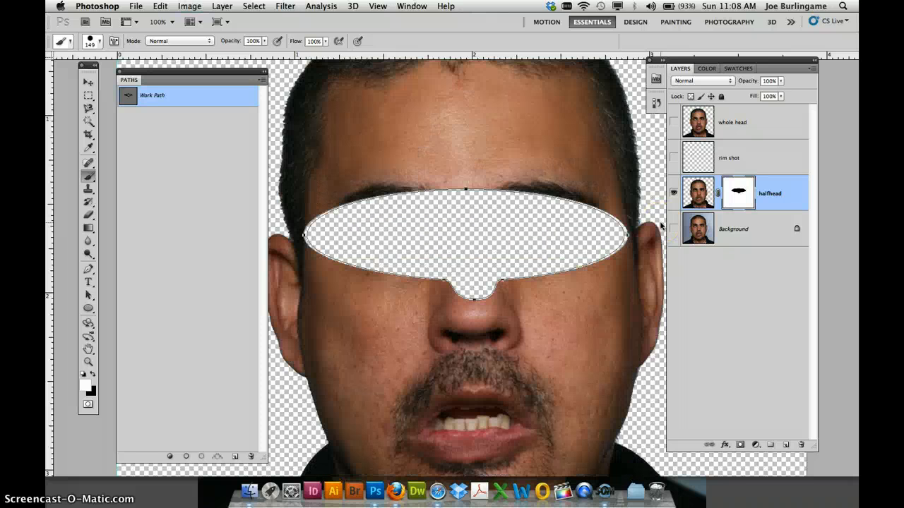
pyautogui.moveTo(404, 143); pyautogui.dragTo(444, 226)
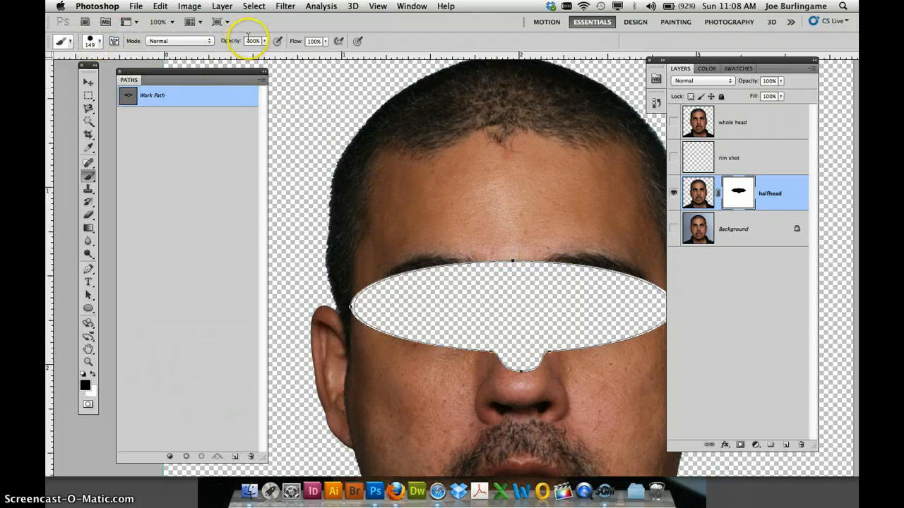
pyautogui.click(208, 41)
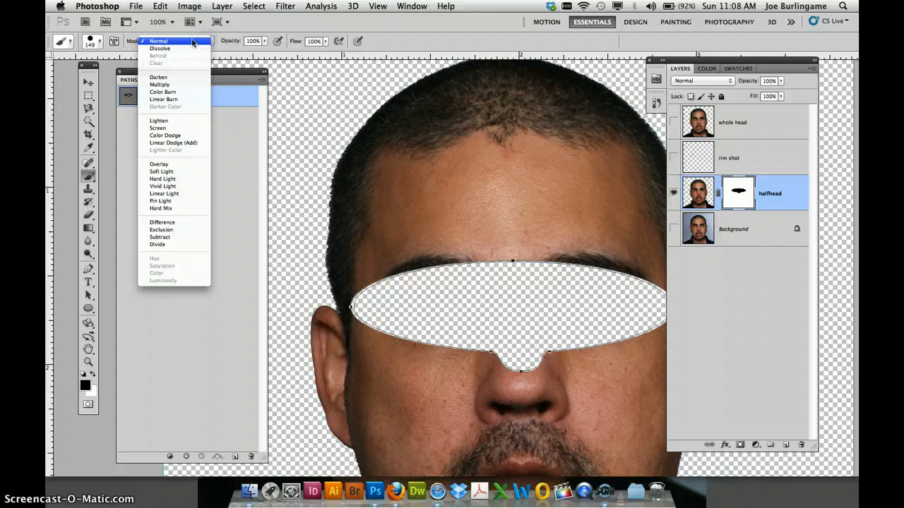
pyautogui.click(196, 41)
pyautogui.moveTo(508, 242)
pyautogui.mouseDown()
pyautogui.moveTo(388, 253)
pyautogui.moveTo(353, 245)
pyautogui.moveTo(370, 190)
pyautogui.moveTo(405, 137)
pyautogui.moveTo(443, 126)
pyautogui.moveTo(466, 180)
pyautogui.moveTo(496, 180)
pyautogui.moveTo(472, 144)
pyautogui.moveTo(414, 205)
pyautogui.moveTo(448, 94)
pyautogui.moveTo(499, 86)
pyautogui.moveTo(558, 117)
pyautogui.moveTo(567, 136)
pyautogui.moveTo(387, 142)
pyautogui.moveTo(354, 178)
pyautogui.moveTo(518, 195)
pyautogui.mouseUp()
pyautogui.moveTo(544, 244)
pyautogui.mouseDown()
pyautogui.moveTo(428, 252)
pyautogui.moveTo(395, 240)
pyautogui.moveTo(351, 260)
pyautogui.moveTo(371, 247)
pyautogui.moveTo(434, 256)
pyautogui.moveTo(452, 264)
pyautogui.moveTo(450, 279)
pyautogui.moveTo(460, 238)
pyautogui.moveTo(422, 148)
pyautogui.moveTo(357, 108)
pyautogui.moveTo(381, 202)
pyautogui.moveTo(596, 171)
pyautogui.mouseUp()
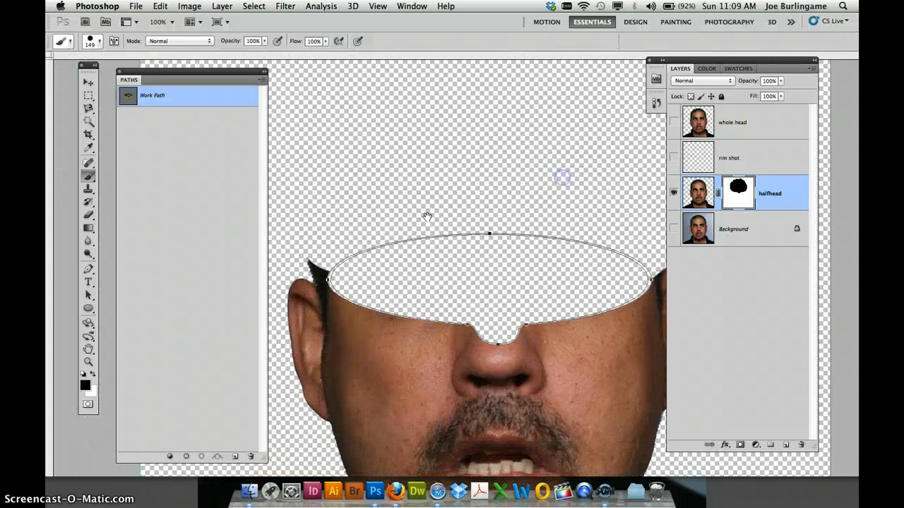
pyautogui.click(353, 245)
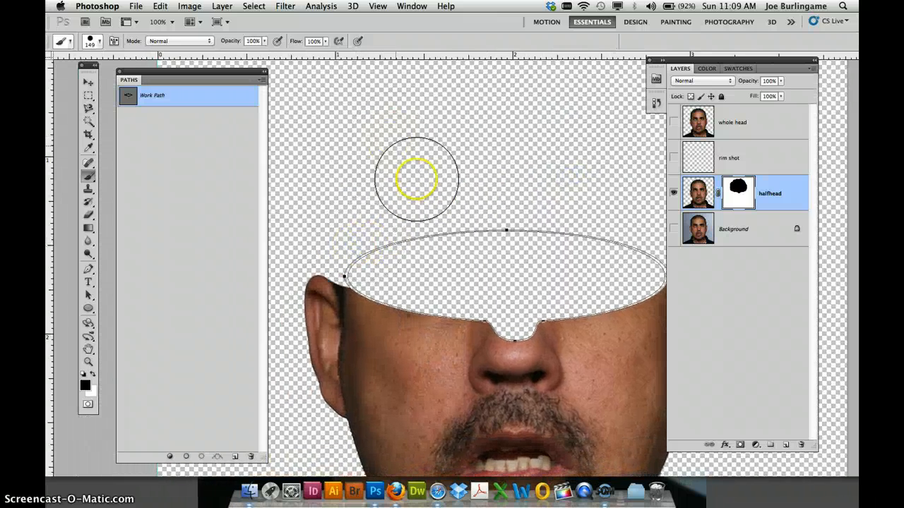
pyautogui.moveTo(449, 218); pyautogui.dragTo(405, 158)
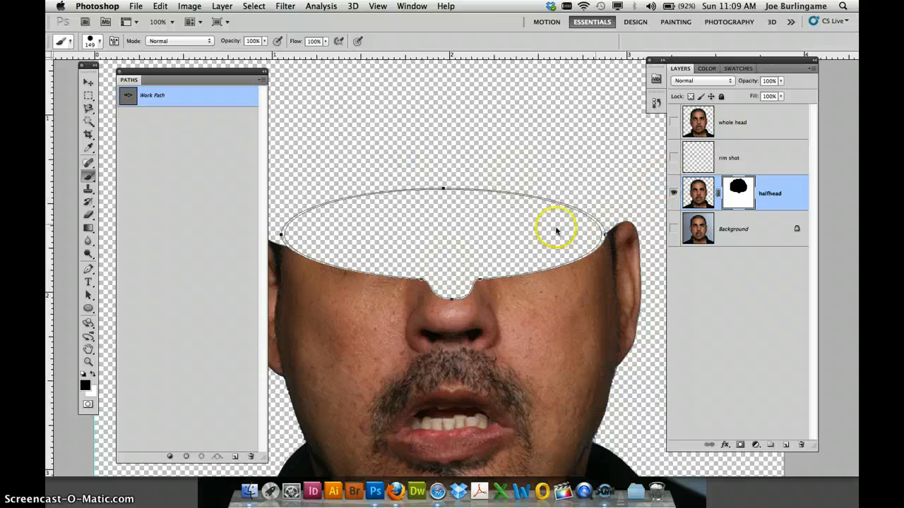
# Deselect the work path and show the rim shot layer
pyautogui.click(212, 171)
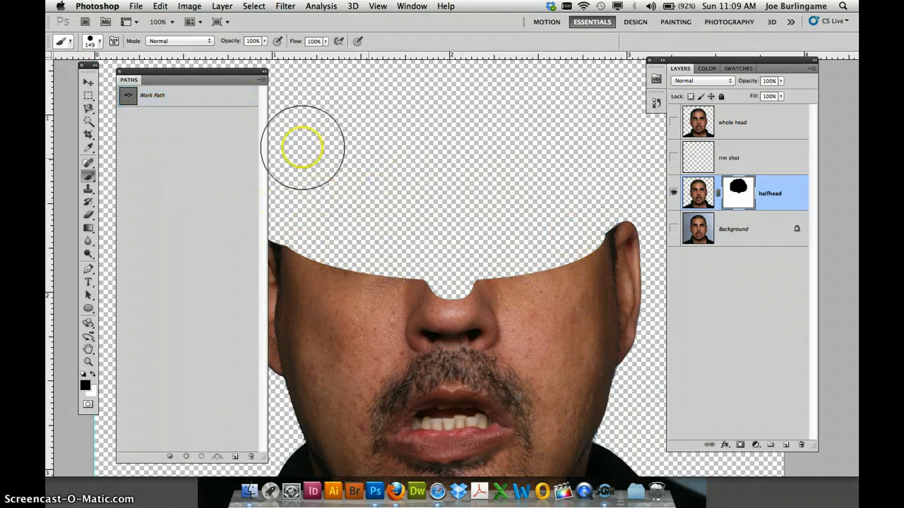
pyautogui.click(673, 158)
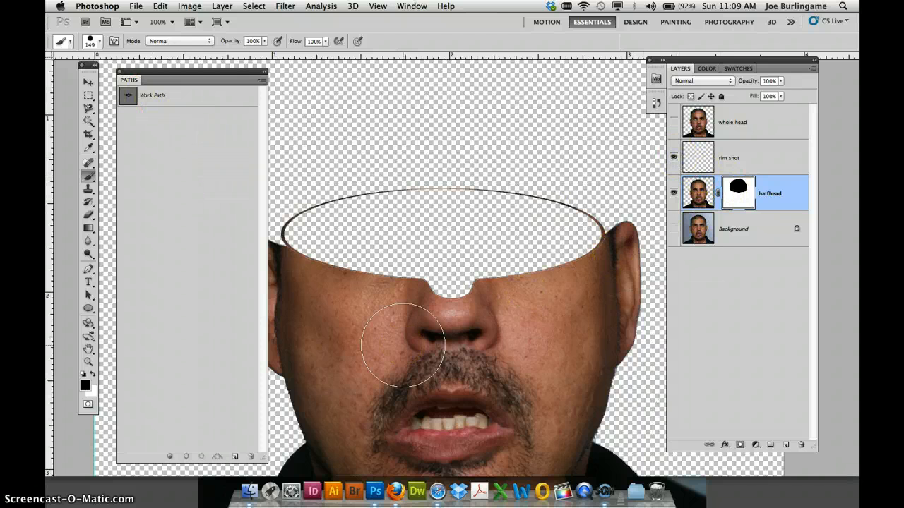
pyautogui.moveTo(474, 252); pyautogui.dragTo(538, 245)
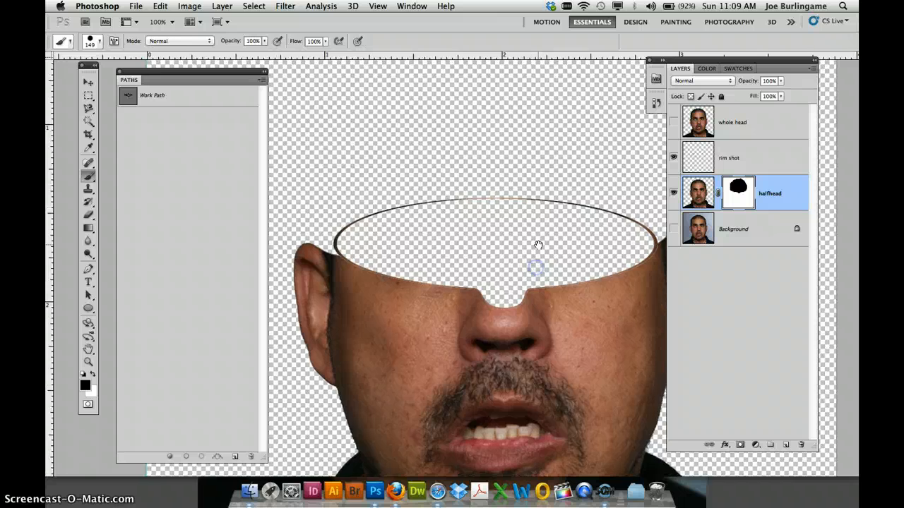
# Reduce the brush to 29 px and reshape the halfhead mask between the left-hand ear and the rim, restoring hair with white and trimming with black
pyautogui.press('super+plus')
pyautogui.press('super+plus')
pyautogui.hscroll(-10, 538, 245)
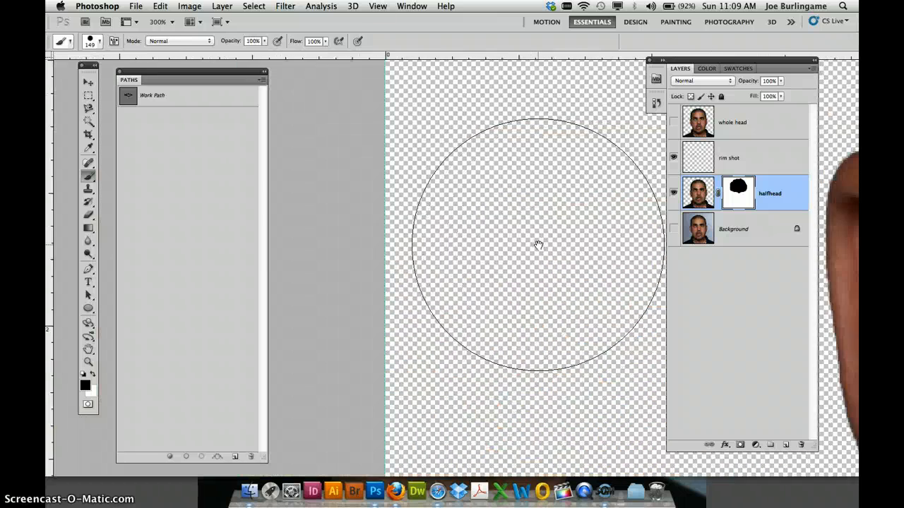
pyautogui.hscroll(6, 538, 245)
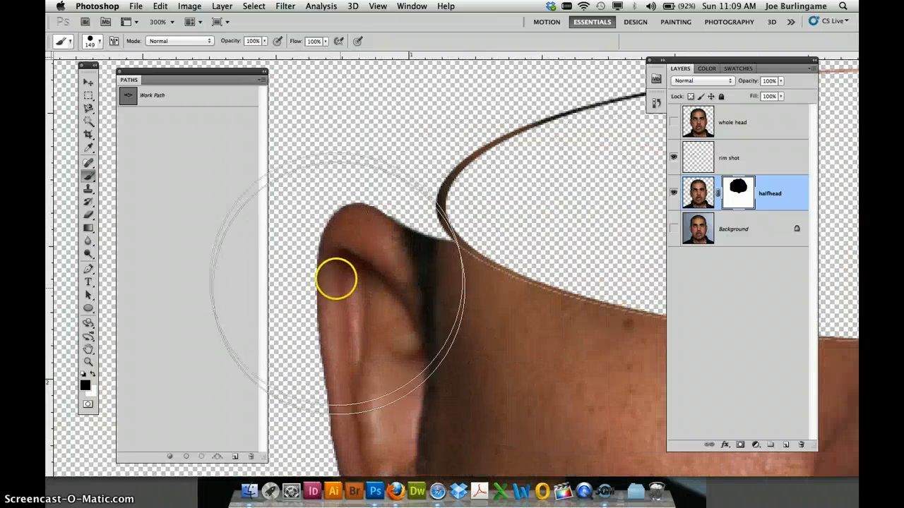
pyautogui.click(95, 376)
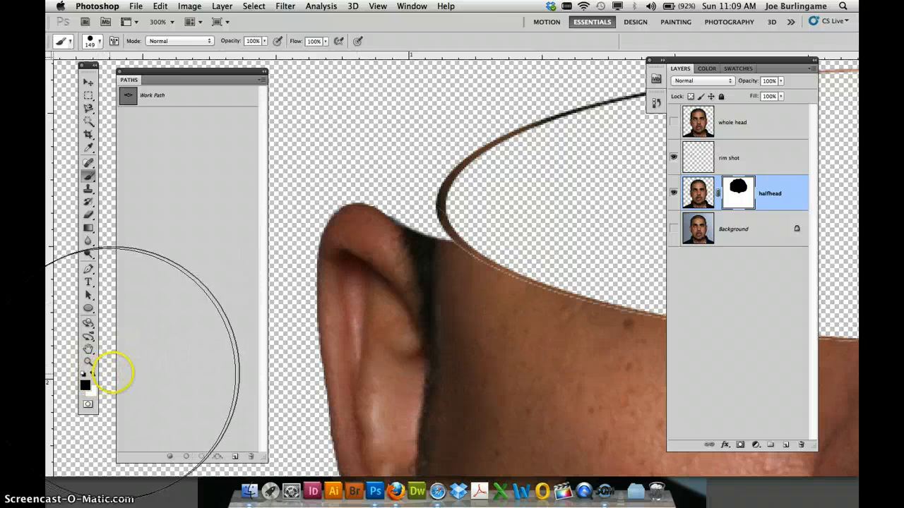
pyautogui.rightClick(330, 320)
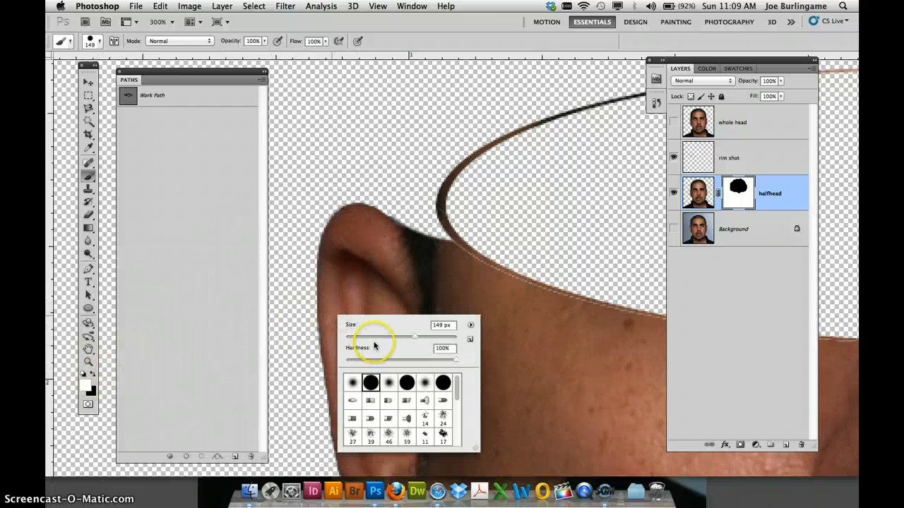
pyautogui.moveTo(409, 252)
pyautogui.mouseDown()
pyautogui.moveTo(410, 221)
pyautogui.moveTo(423, 246)
pyautogui.mouseUp()
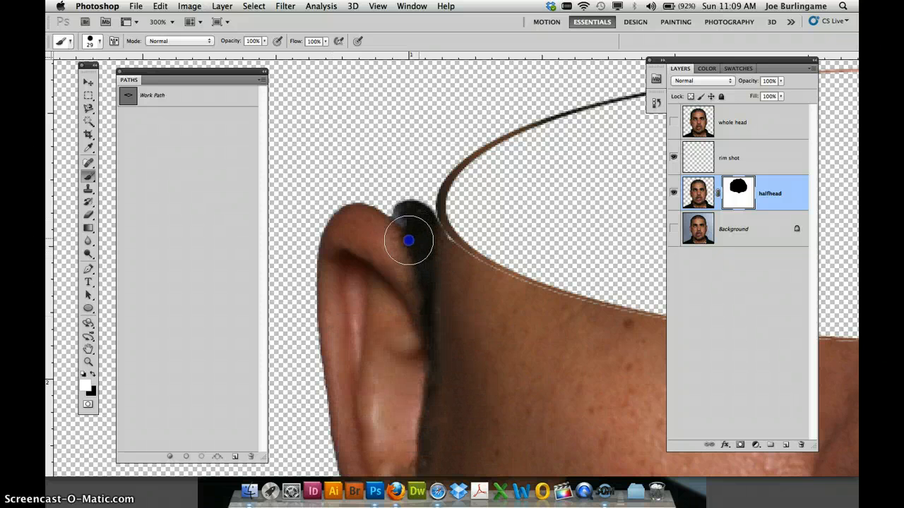
pyautogui.press('x')
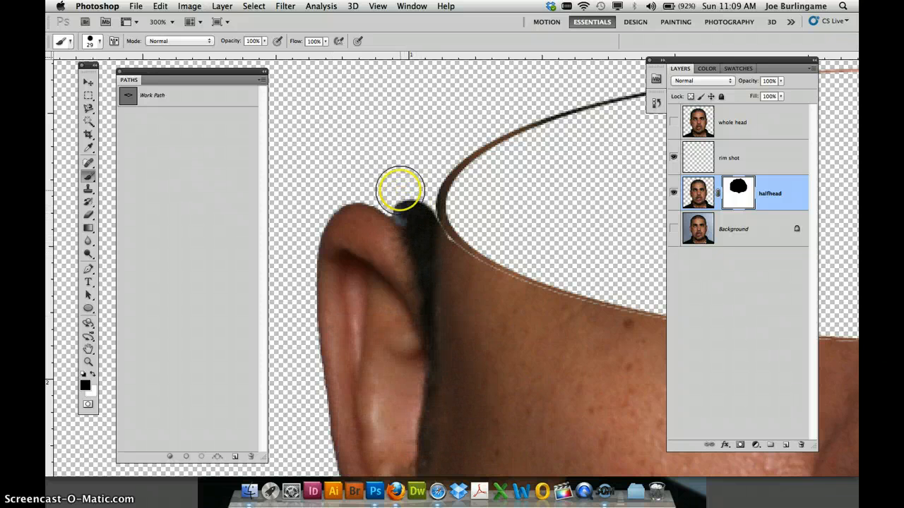
pyautogui.moveTo(399, 188); pyautogui.dragTo(414, 198)
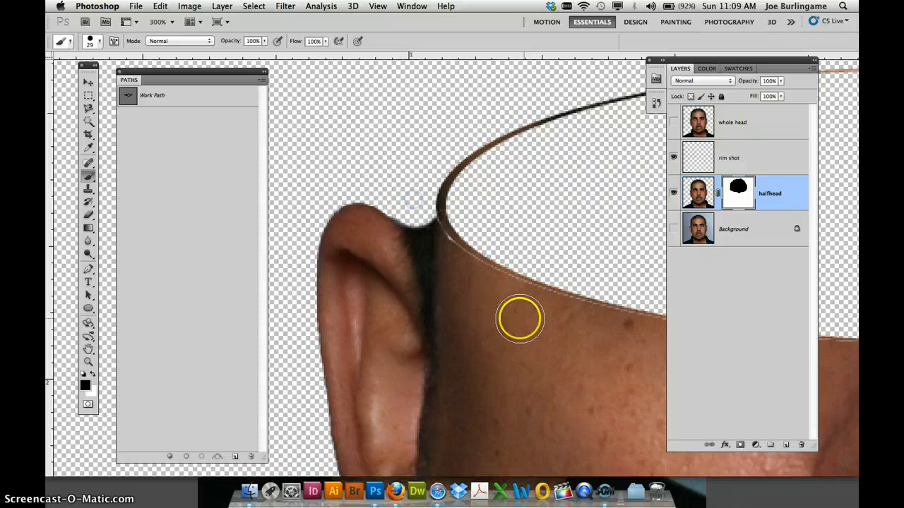
# Paint the halfhead mask with black to trim the edge between the rim and the right-hand ear
pyautogui.press('space')
pyautogui.moveTo(520, 317); pyautogui.dragTo(406, 285)
pyautogui.moveTo(534, 393)
pyautogui.mouseDown()
pyautogui.moveTo(417, 289)
pyautogui.moveTo(426, 302)
pyautogui.mouseUp()
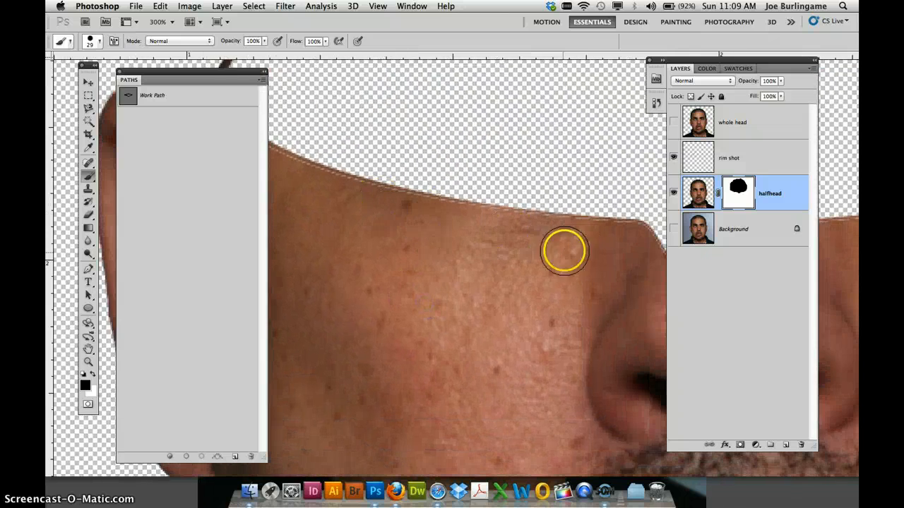
pyautogui.press('space')
pyautogui.moveTo(529, 316); pyautogui.dragTo(359, 331)
pyautogui.hscroll(10, 380, 326)
pyautogui.scroll(3, 457, 363)
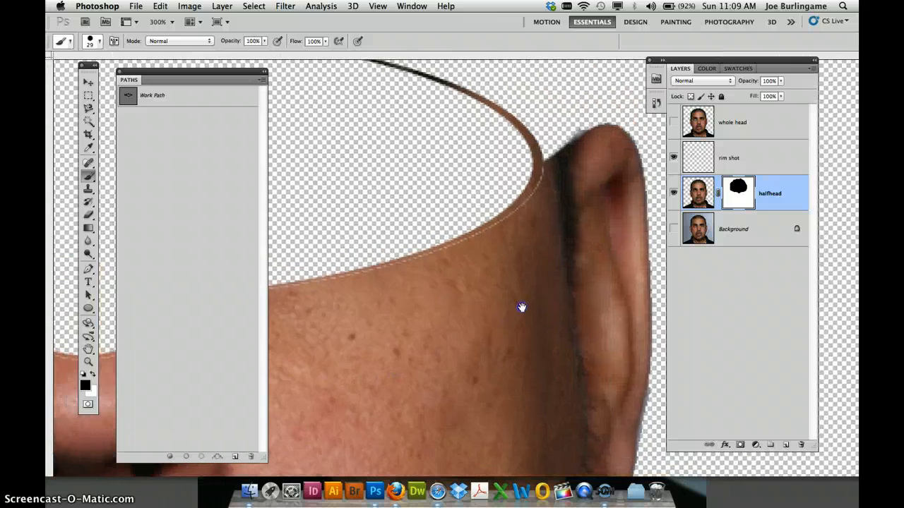
pyautogui.moveTo(481, 358); pyautogui.dragTo(524, 318)
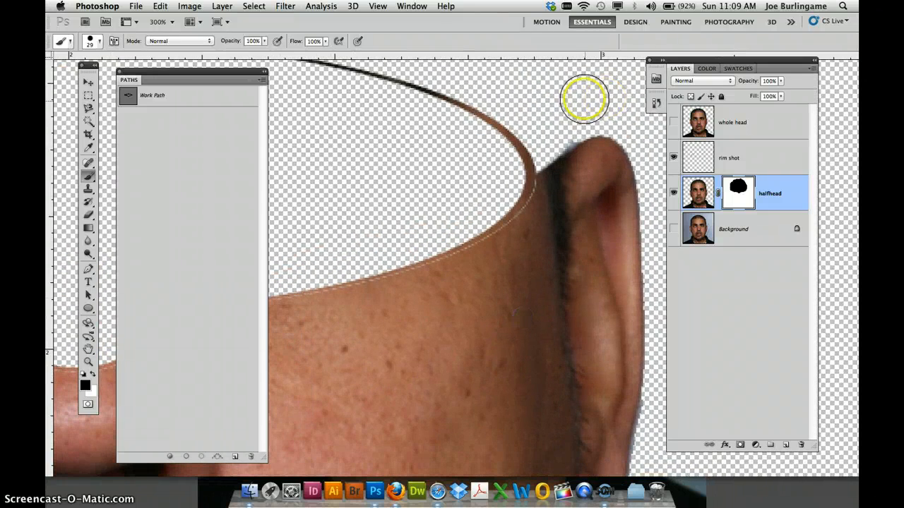
pyautogui.moveTo(562, 124); pyautogui.dragTo(553, 132)
# Paint the halfhead mask with white to restore the top of the right-hand ear and fill the nearby seam below the rim
pyautogui.hscroll(-5, 522, 325)
pyautogui.scroll(-4, 523, 325)
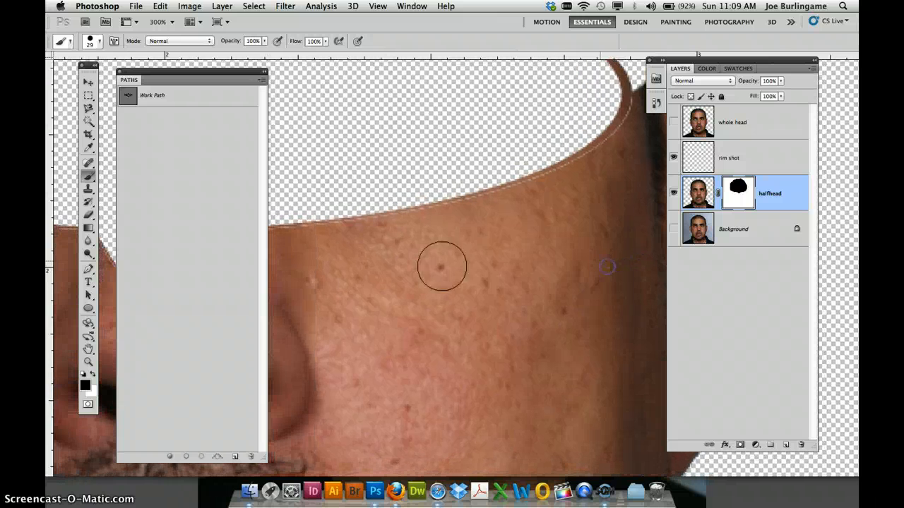
pyautogui.click(495, 257)
pyautogui.press('x')
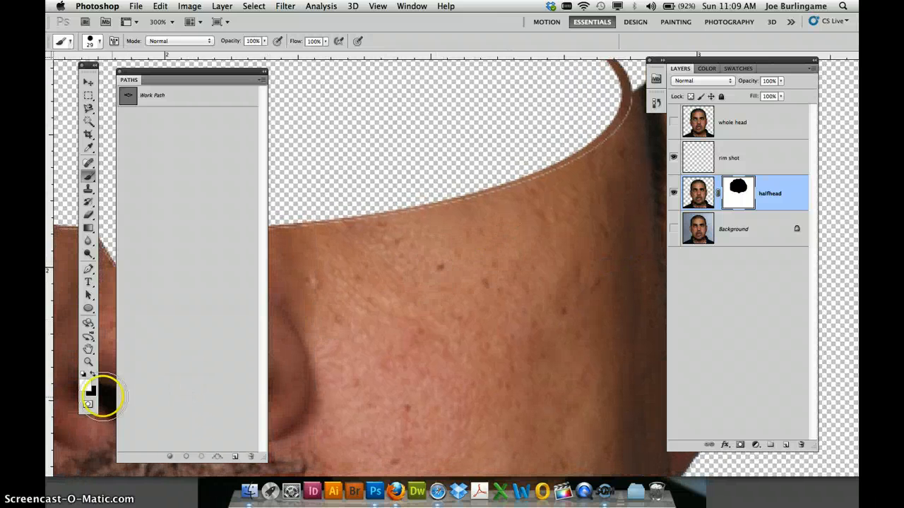
pyautogui.moveTo(514, 260)
pyautogui.mouseDown()
pyautogui.moveTo(381, 351)
pyautogui.moveTo(333, 366)
pyautogui.mouseUp()
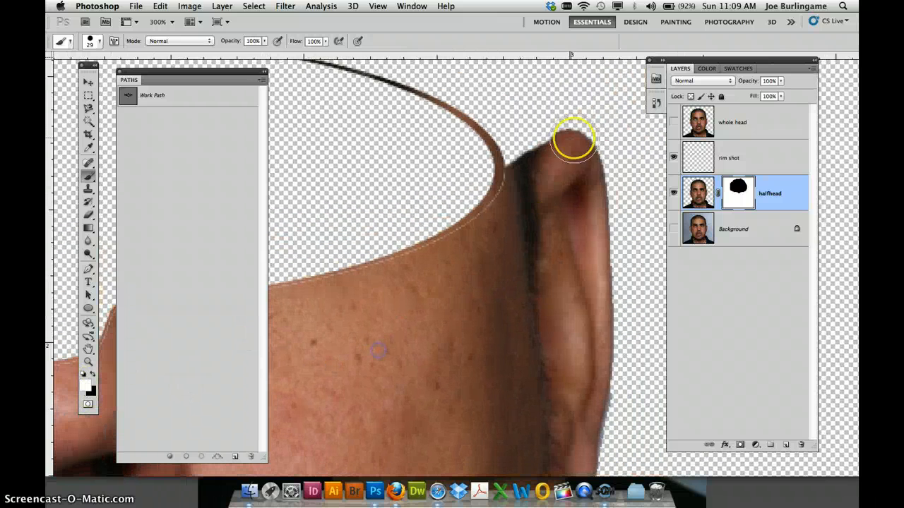
pyautogui.click(564, 151)
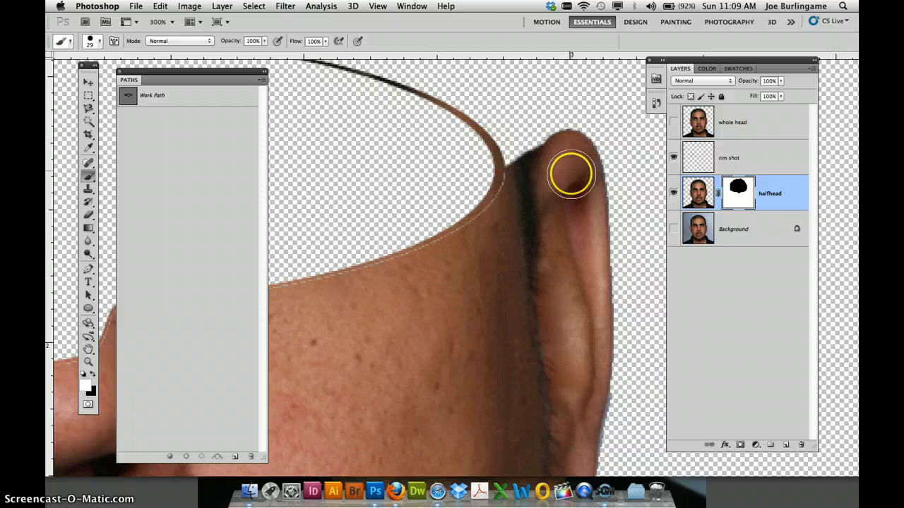
pyautogui.click(520, 198)
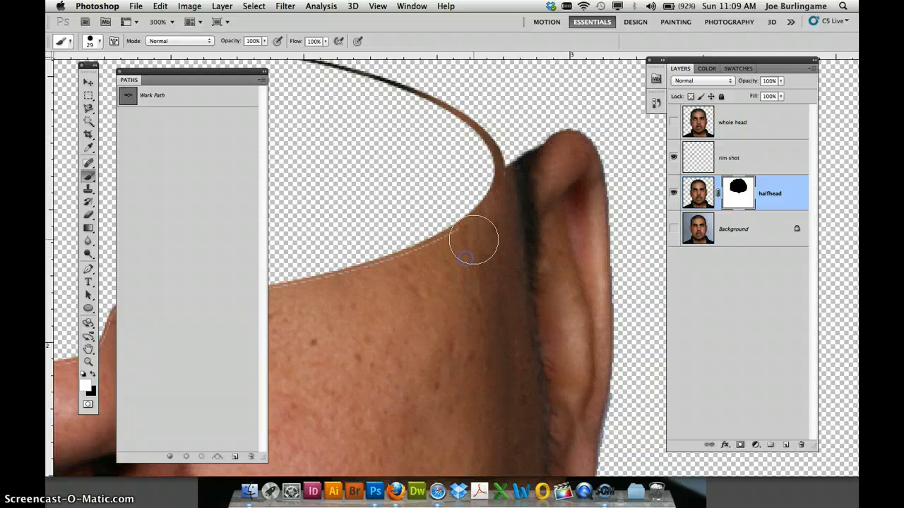
# Examine the whole cut-off head, and the seam between the rim and the face at the nose bridge at 700% magnification
pyautogui.press('super+minus')
pyautogui.press('super+minus')
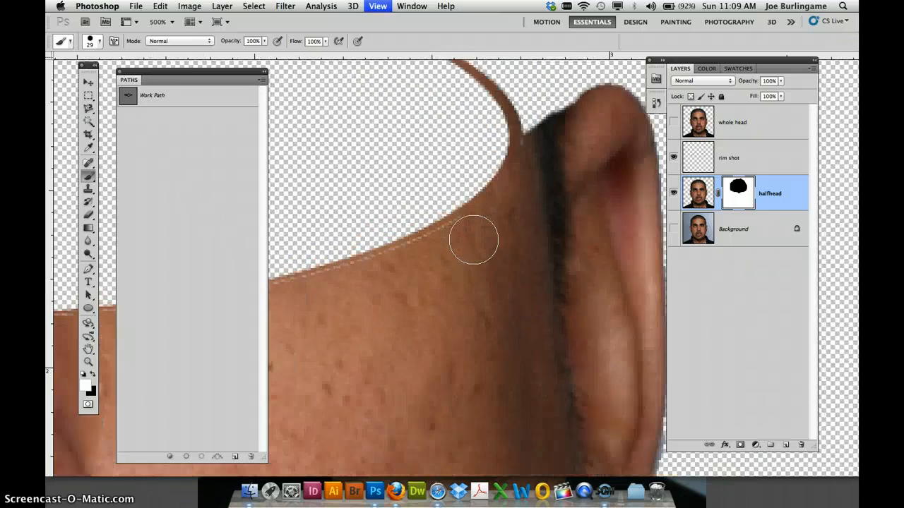
pyautogui.press('super+minus')
pyautogui.press('super+equal')
pyautogui.press('super+equal')
pyautogui.press('super+equal')
pyautogui.press('super+equal')
pyautogui.press('super+equal')
pyautogui.press('super+equal')
pyautogui.press('super+equal')
pyautogui.press('super+equal')
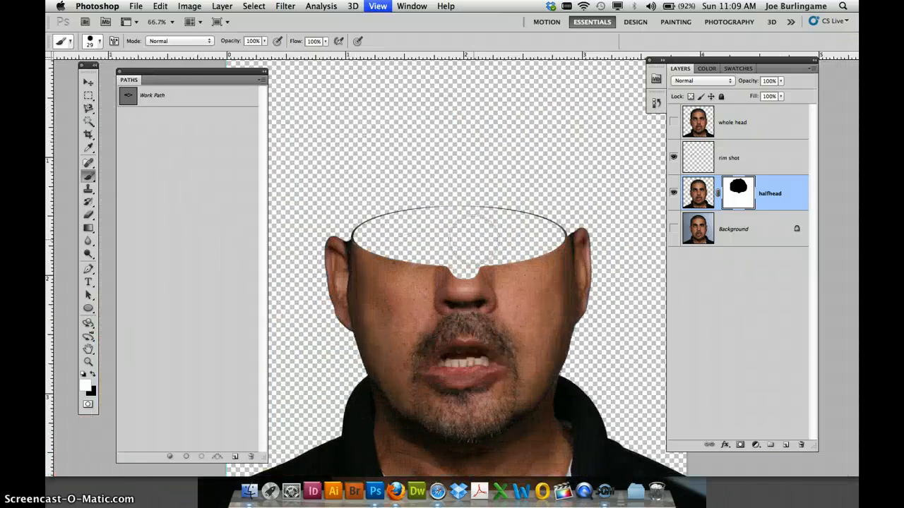
pyautogui.scroll(-5, 473, 240)
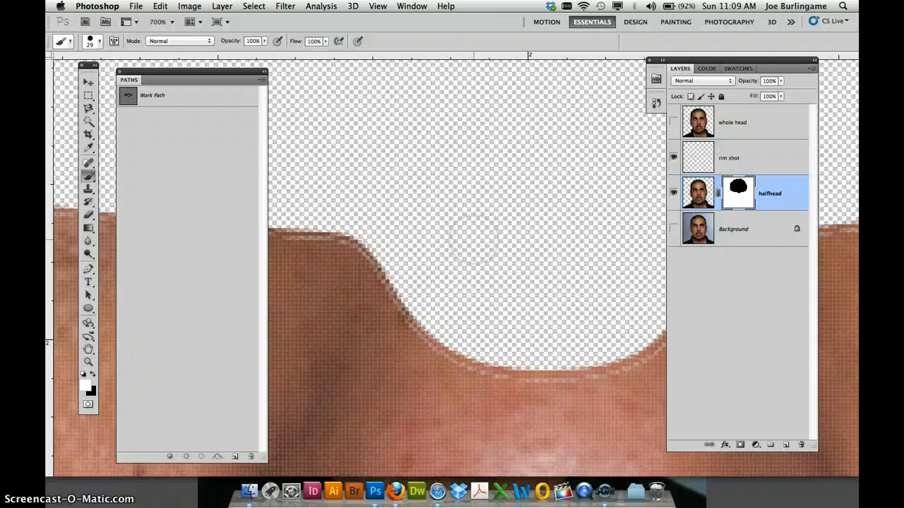
# Paint the halfhead mask with white along the seam on the right-hand side of the nose bridge, undoing a misplaced stroke
pyautogui.hscroll(3, 473, 240)
pyautogui.scroll(3, 473, 240)
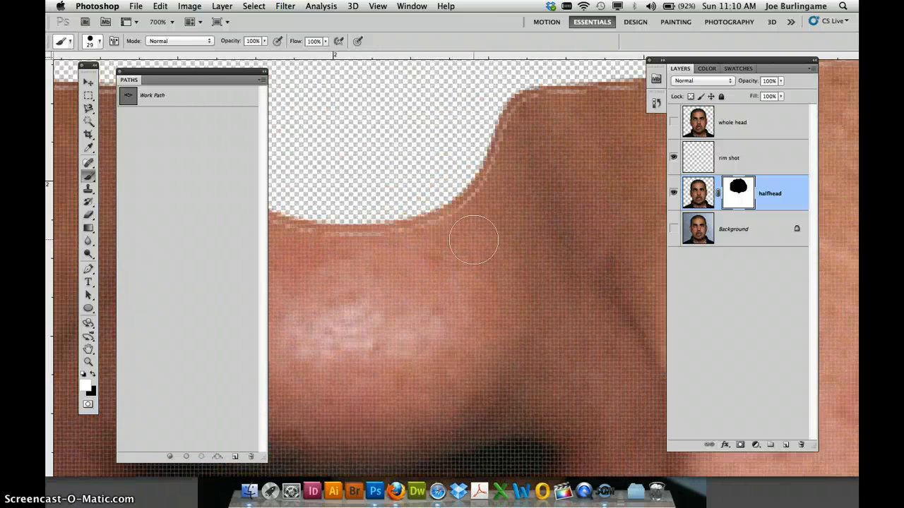
pyautogui.click(551, 149)
pyautogui.moveTo(548, 167)
pyautogui.mouseDown()
pyautogui.moveTo(508, 229)
pyautogui.moveTo(431, 247)
pyautogui.mouseUp()
pyautogui.press('super+z')
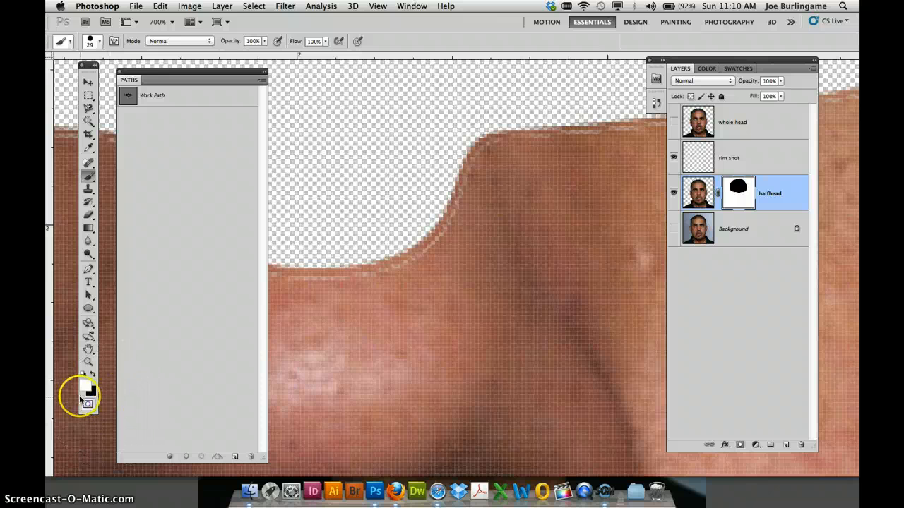
pyautogui.moveTo(455, 298); pyautogui.dragTo(498, 242)
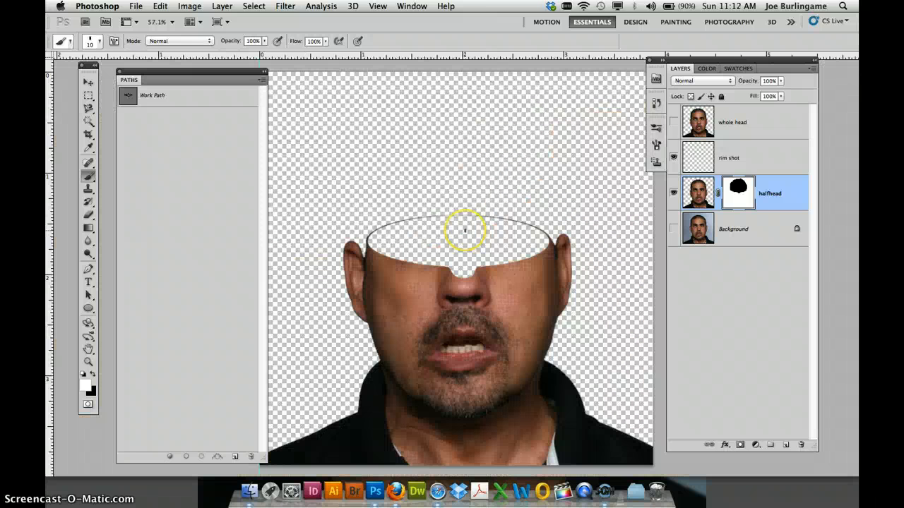
# Compare the face edge around the nose bridge at 200% magnification with the rim shot layer hidden and shown
pyautogui.press('super+equal')
pyautogui.press('super+equal')
pyautogui.press('super+equal')
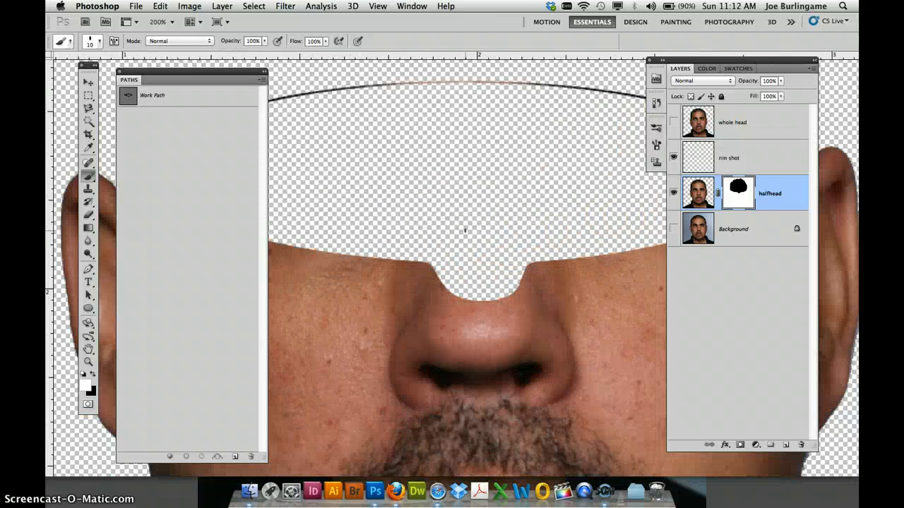
pyautogui.click(675, 157)
pyautogui.click(673, 158)
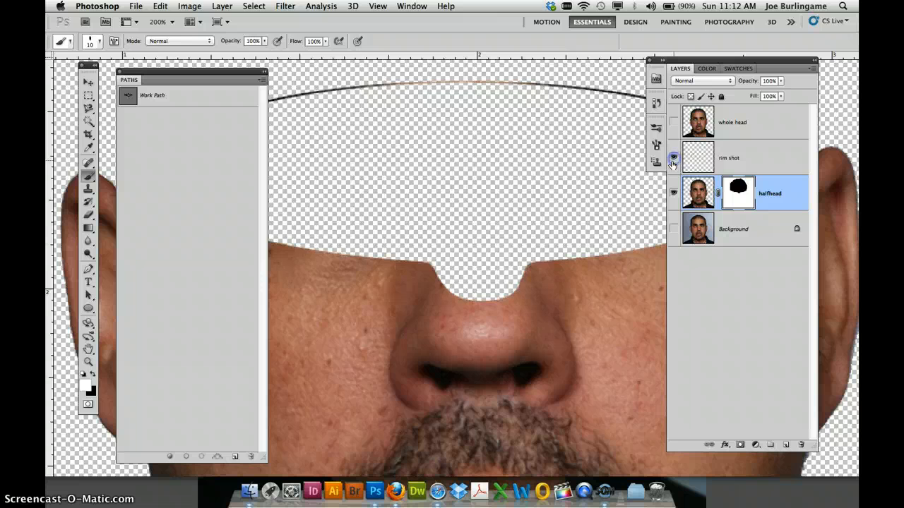
pyautogui.click(673, 158)
pyautogui.click(673, 158)
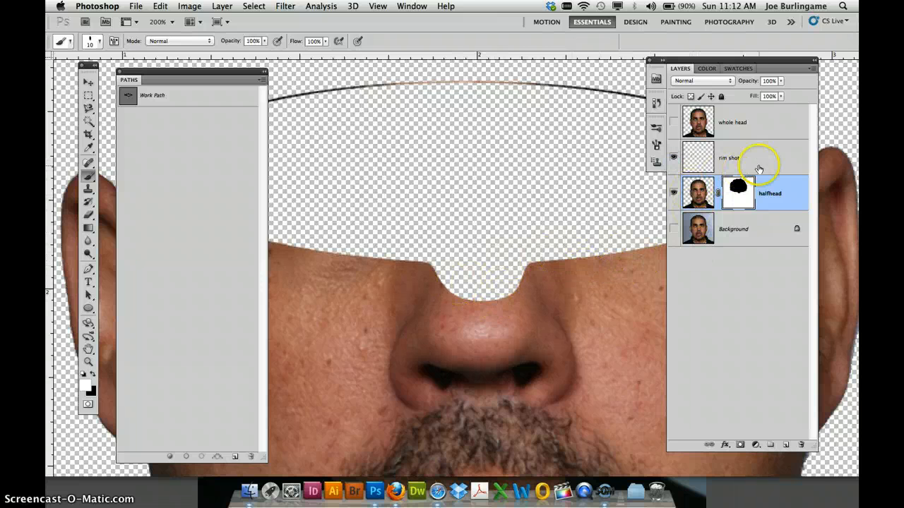
# Duplicate the rim shot layer and clip the copy to the original rim shot layer with a clipping mask
pyautogui.click(749, 161)
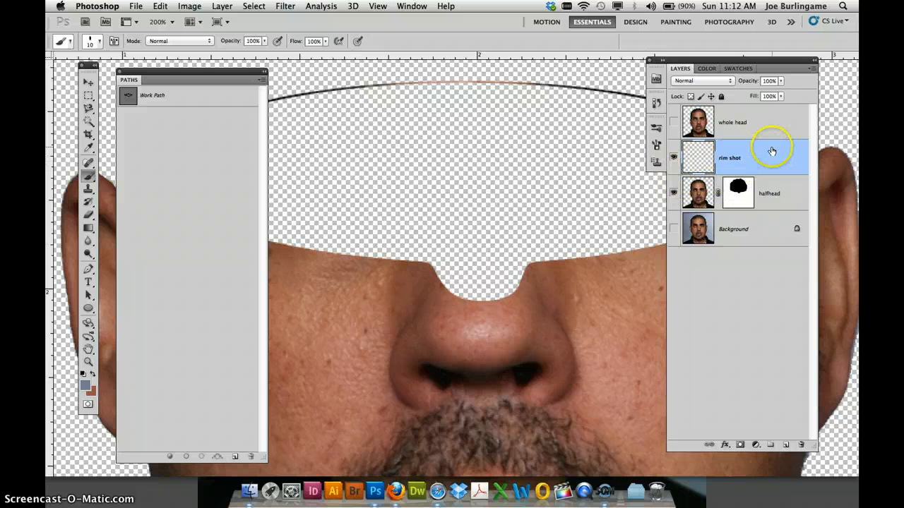
pyautogui.press('super+j')
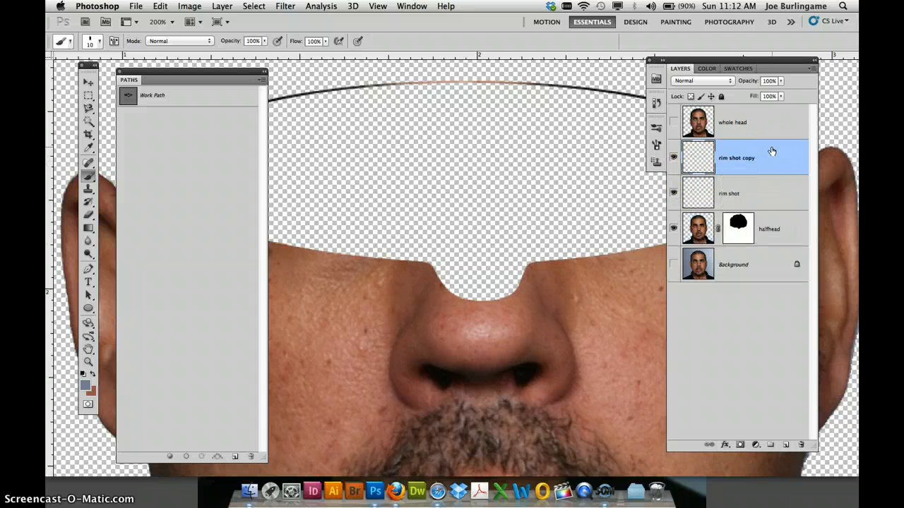
pyautogui.rightClick(773, 165)
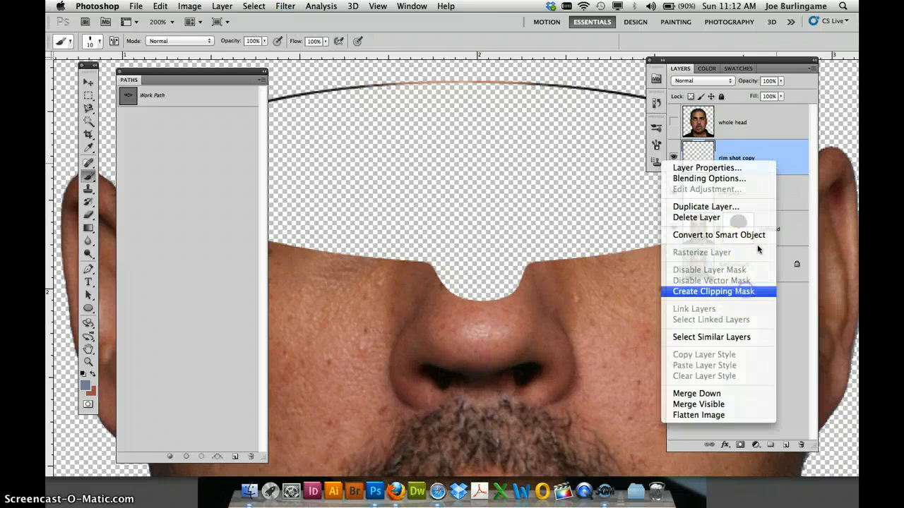
pyautogui.click(738, 292)
# Check how the clipped copy depends on the rim shot layer by hiding and showing that base layer
pyautogui.click(674, 191)
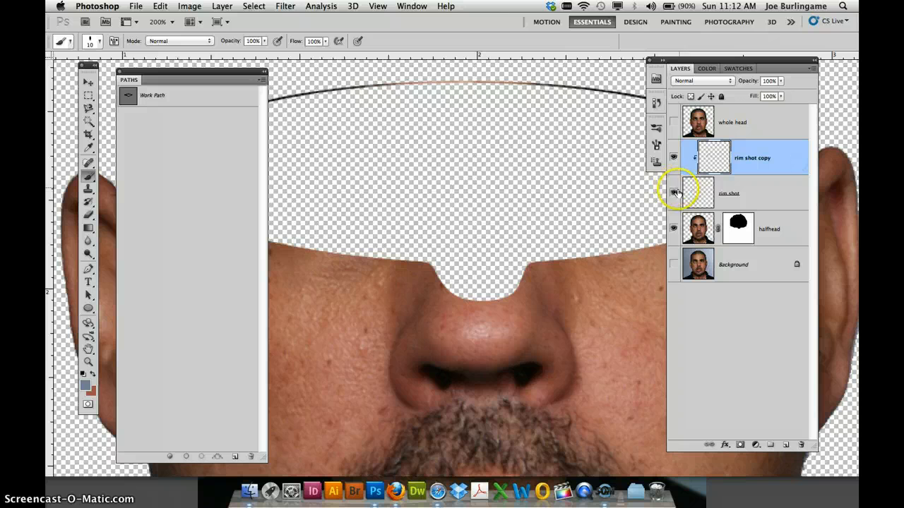
pyautogui.click(674, 192)
pyautogui.click(675, 192)
pyautogui.click(674, 192)
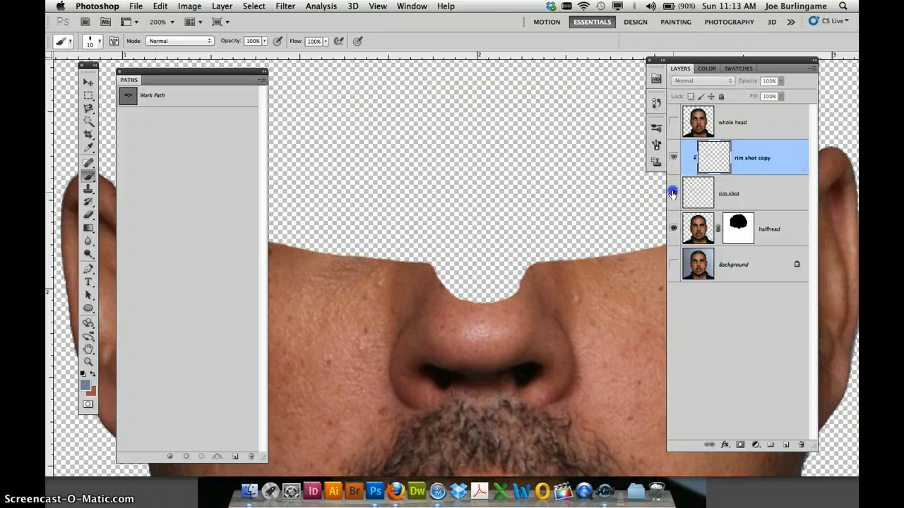
pyautogui.click(674, 192)
# Set the layer thumbnails to the large size
pyautogui.click(710, 166)
pyautogui.click(532, 101)
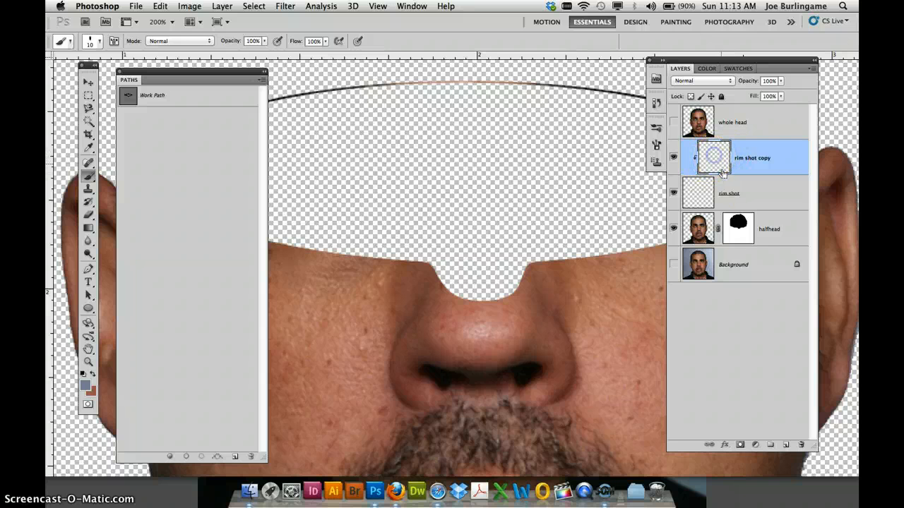
pyautogui.rightClick(742, 356)
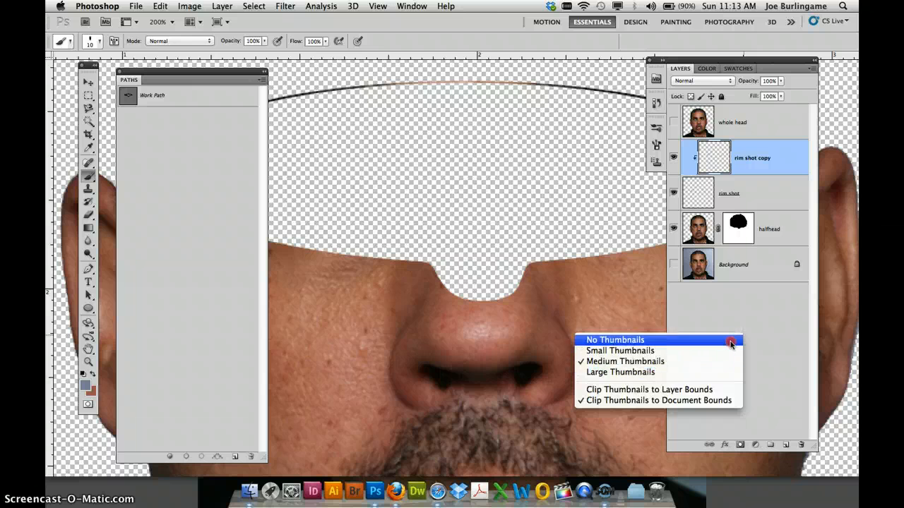
pyautogui.click(724, 351)
pyautogui.rightClick(747, 277)
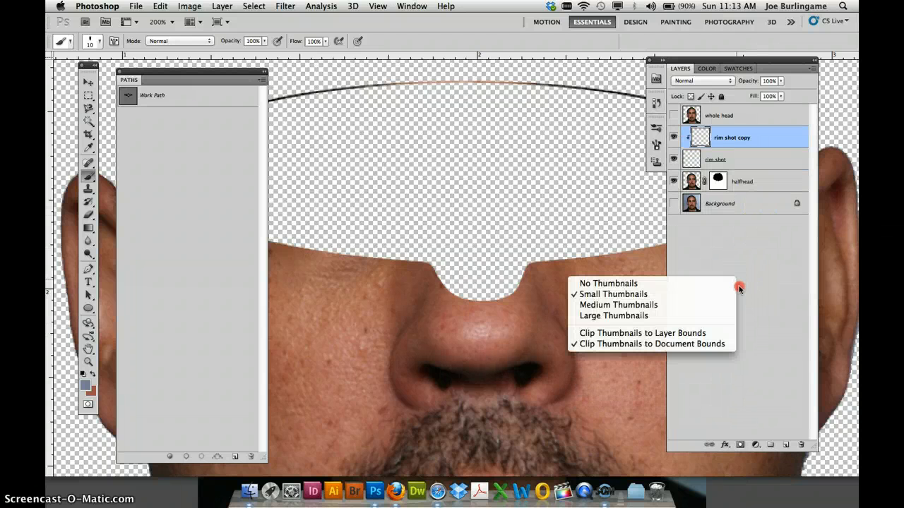
pyautogui.click(725, 315)
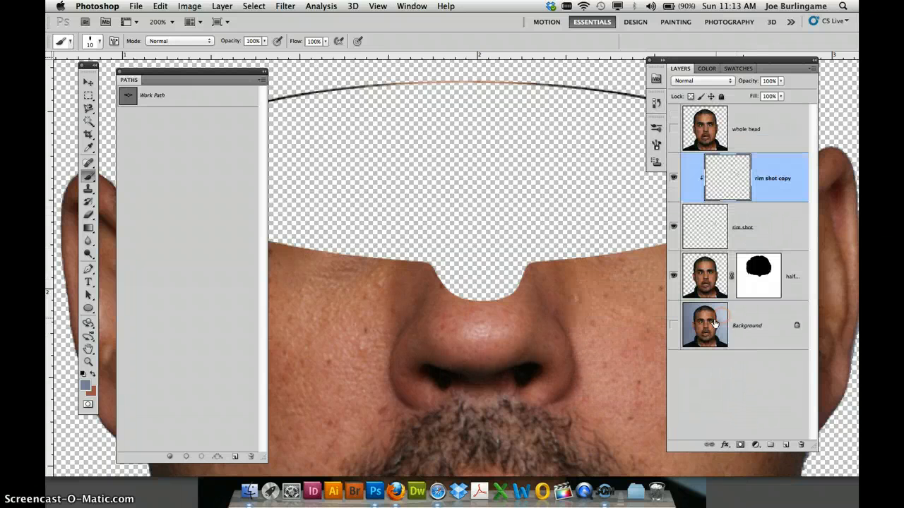
# Load the outline of the rim shot copy layer as a selection and hide the halfhead layer to isolate the rim
pyautogui.moveTo(727, 194); pyautogui.dragTo(725, 204)
pyautogui.keyDown('super'); pyautogui.click(713, 180); pyautogui.keyUp('super')
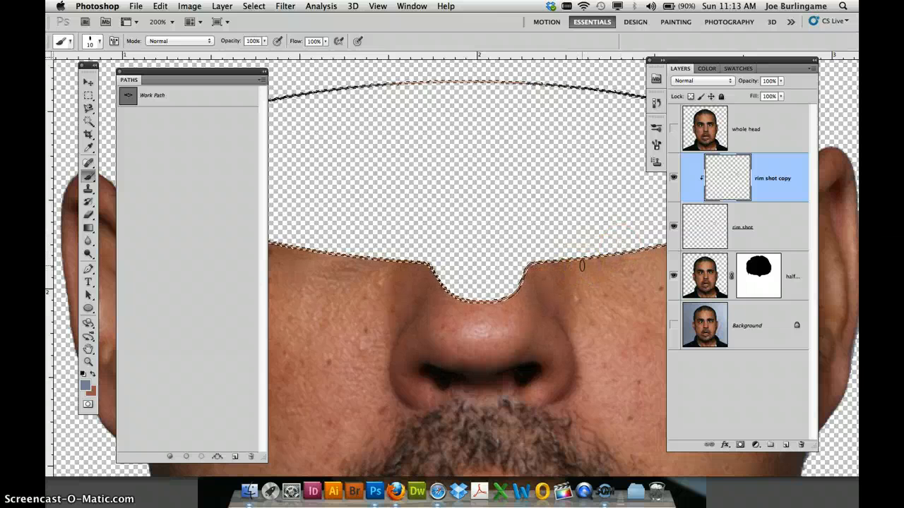
pyautogui.press('super+plus')
pyautogui.press('super+plus')
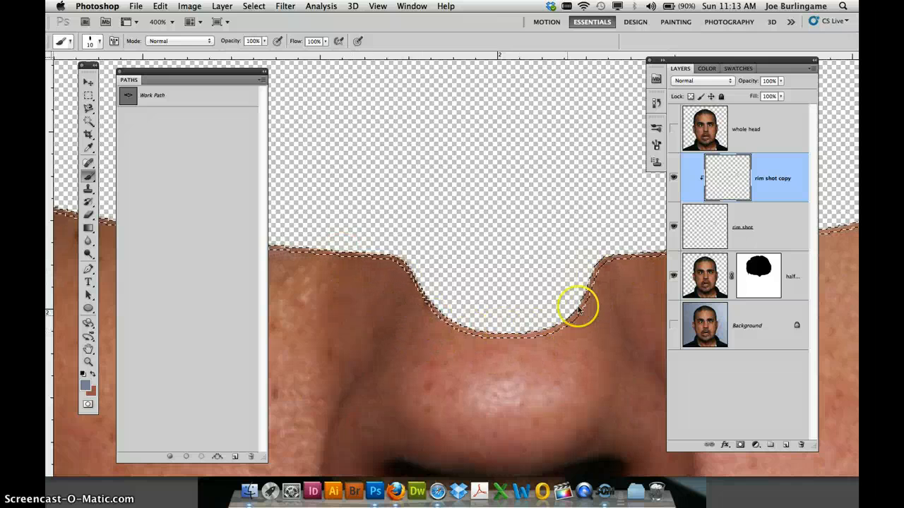
pyautogui.click(673, 278)
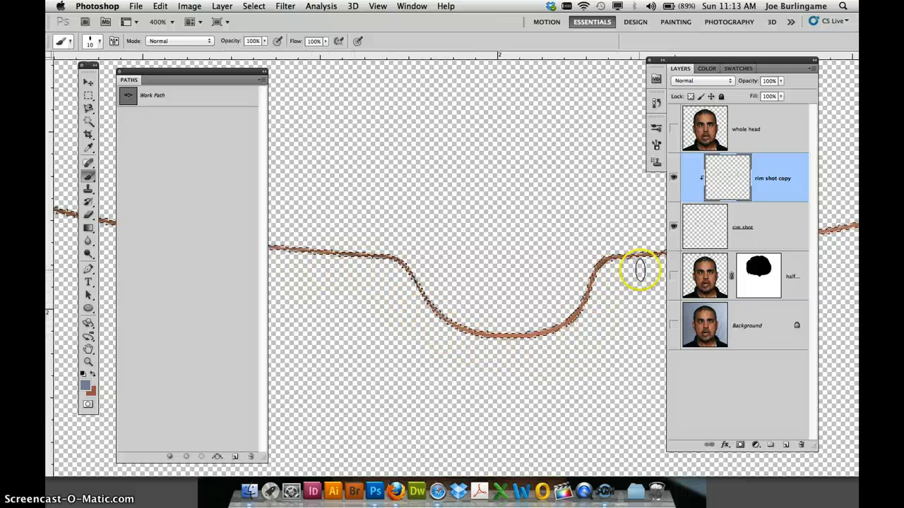
pyautogui.press('super+minus')
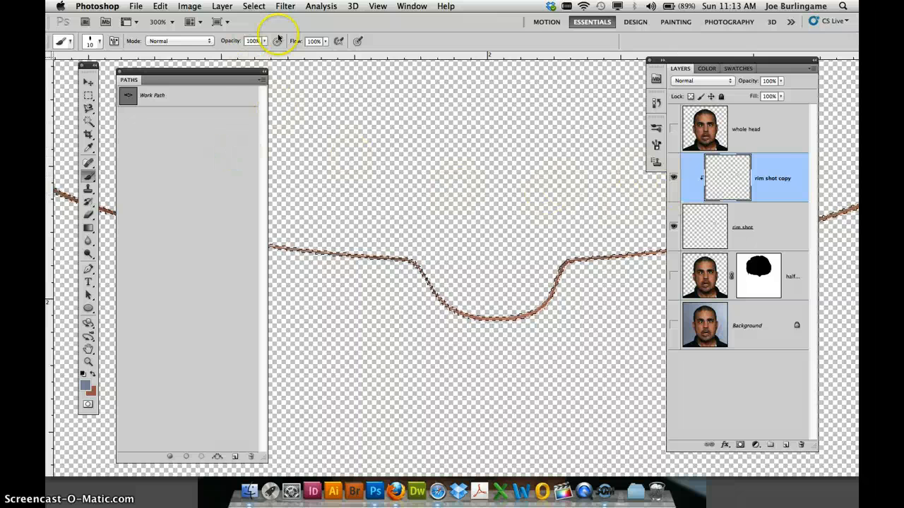
# Expand the rim selection by 2 pixels and show the halfhead layer again
pyautogui.click(256, 7)
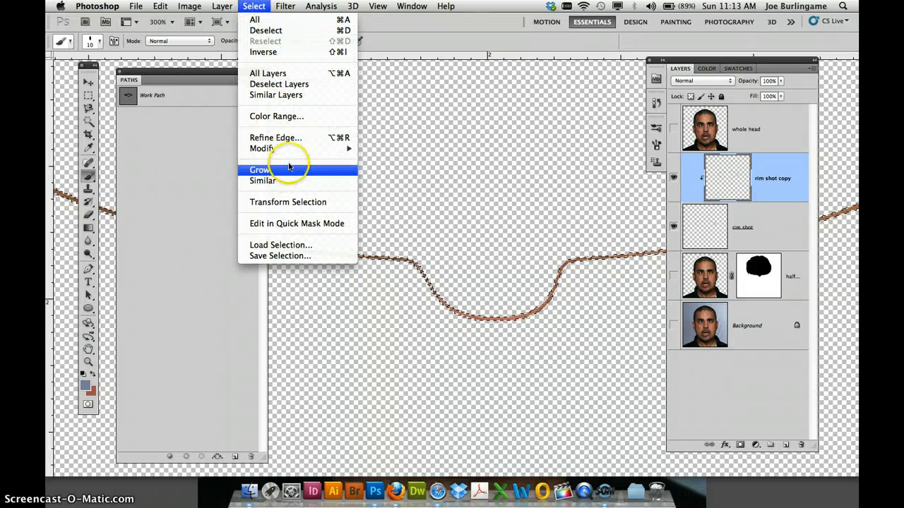
pyautogui.moveTo(287, 151)
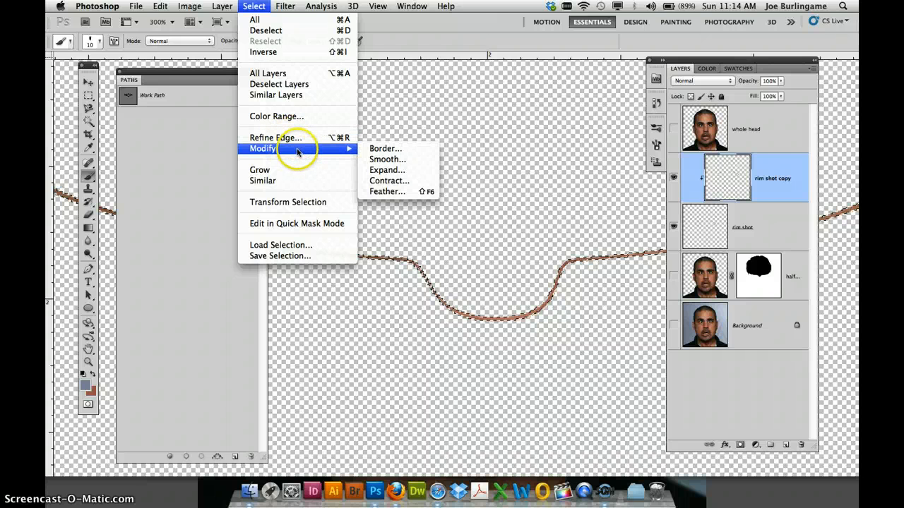
pyautogui.click(380, 170)
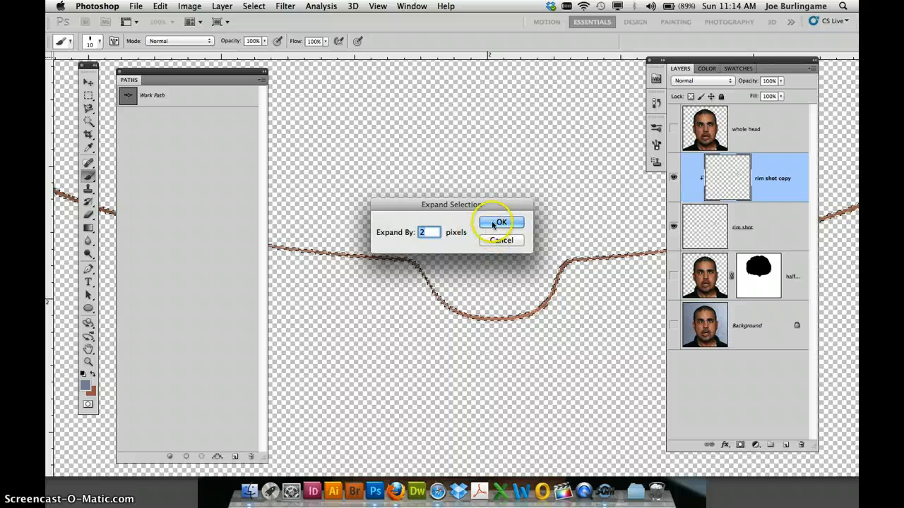
pyautogui.click(502, 223)
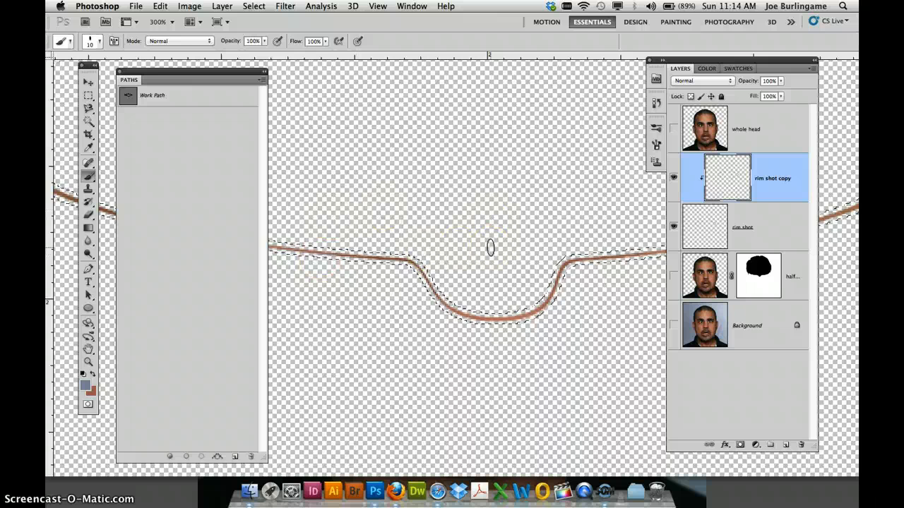
pyautogui.click(674, 275)
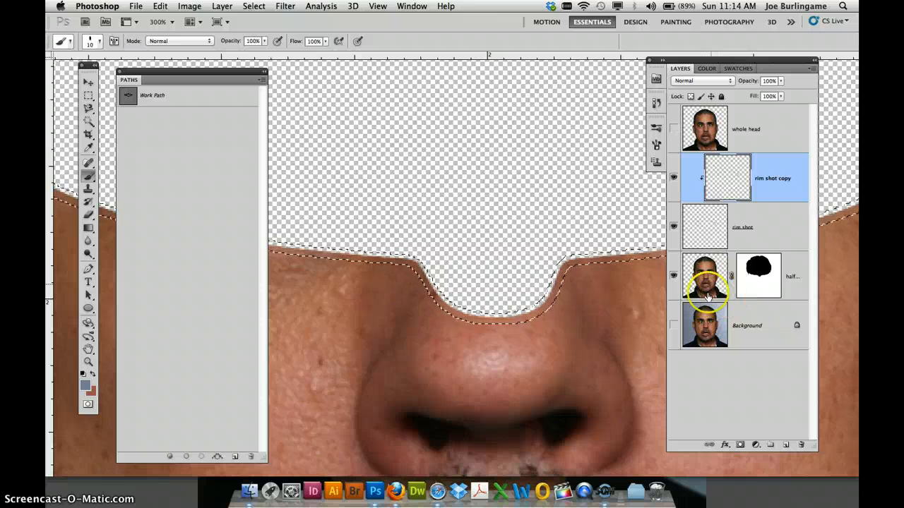
pyautogui.press('super+minus')
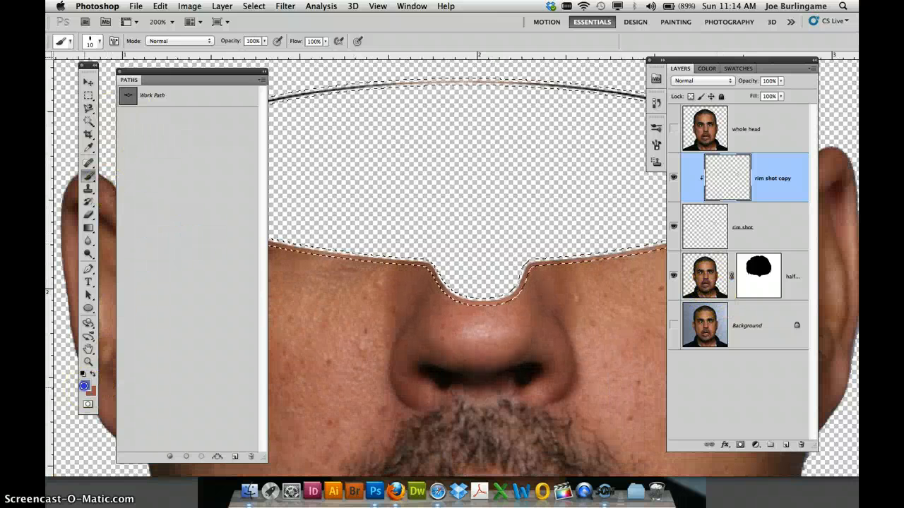
# Set the foreground colour to the light pink #deb3b3 sampled from the highlight on the nose
pyautogui.click(85, 385)
pyautogui.moveTo(355, 195); pyautogui.dragTo(491, 25)
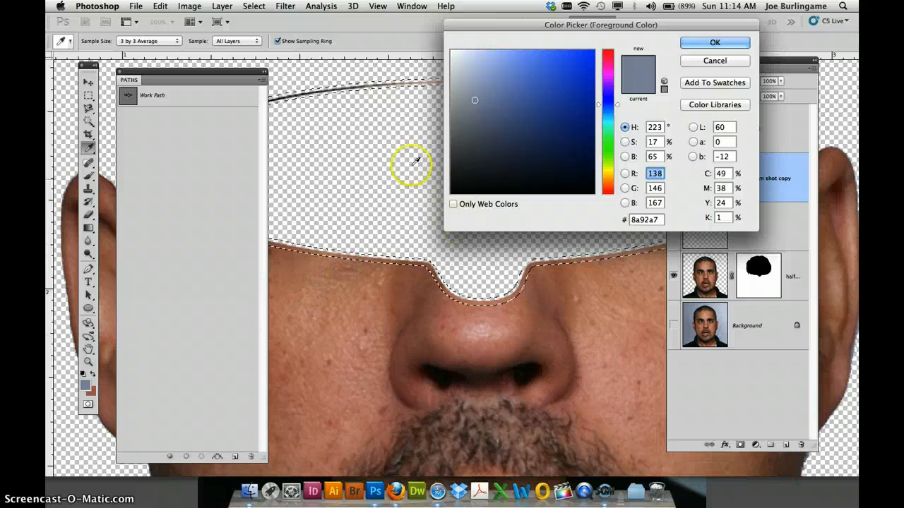
pyautogui.moveTo(329, 305); pyautogui.dragTo(290, 308)
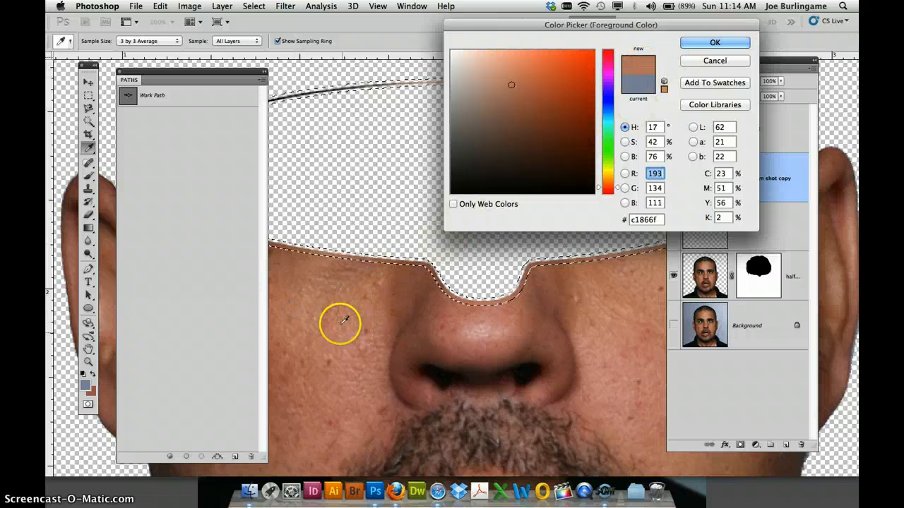
pyautogui.moveTo(341, 321); pyautogui.dragTo(604, 320)
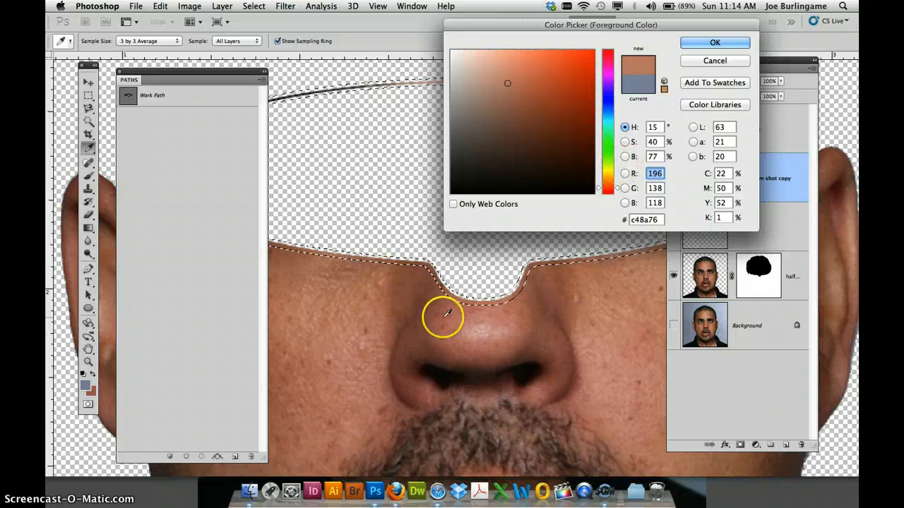
pyautogui.moveTo(447, 313)
pyautogui.mouseDown()
pyautogui.moveTo(482, 333)
pyautogui.moveTo(487, 326)
pyautogui.mouseUp()
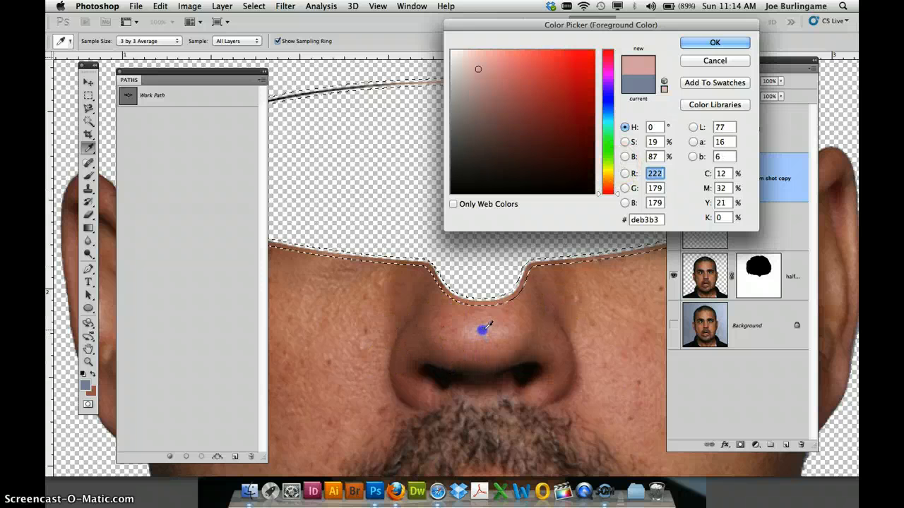
pyautogui.click(731, 43)
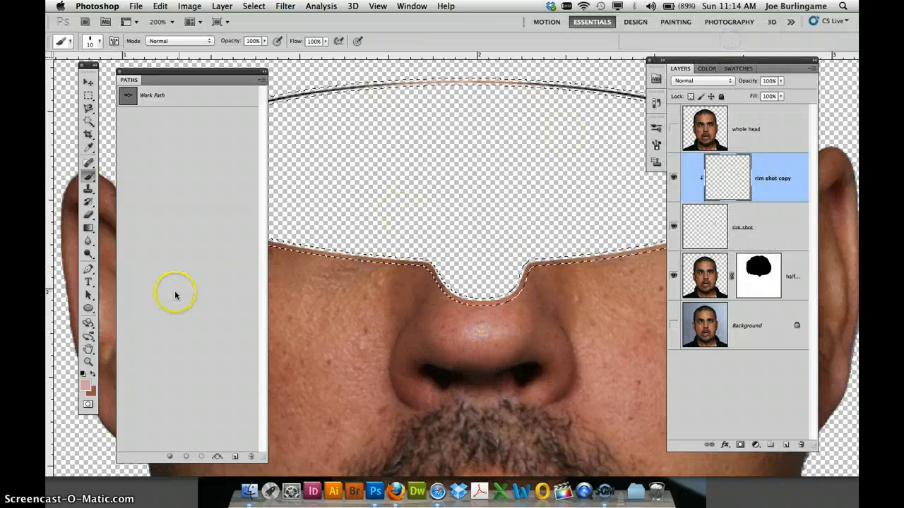
# Swap the foreground and background colours, and set the new foreground to dark brown #5b3f34 sampled from the shaded jaw edge
pyautogui.click(93, 376)
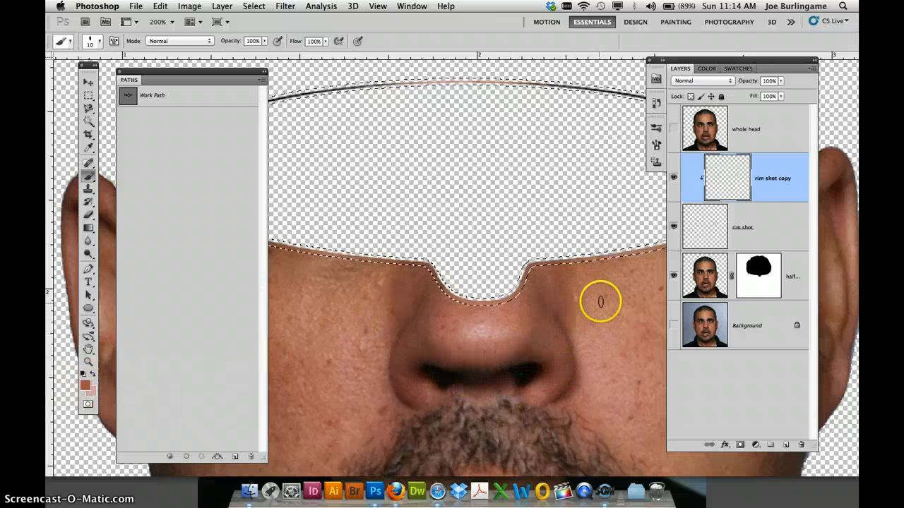
pyautogui.click(83, 386)
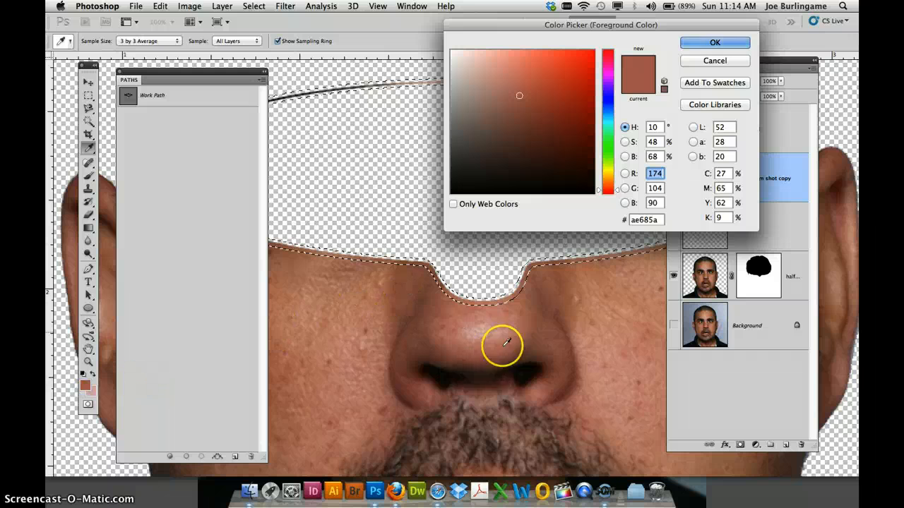
pyautogui.moveTo(493, 356); pyautogui.dragTo(467, 315)
pyautogui.press('space')
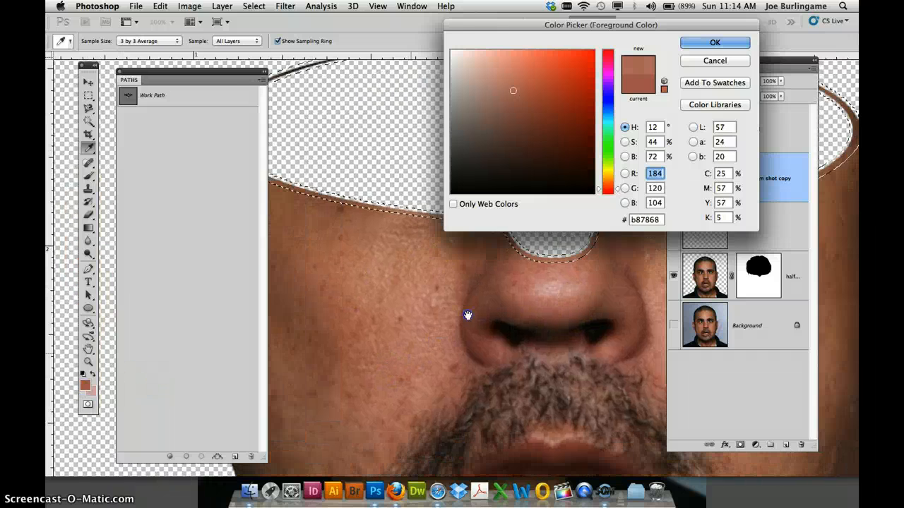
pyautogui.click(383, 360)
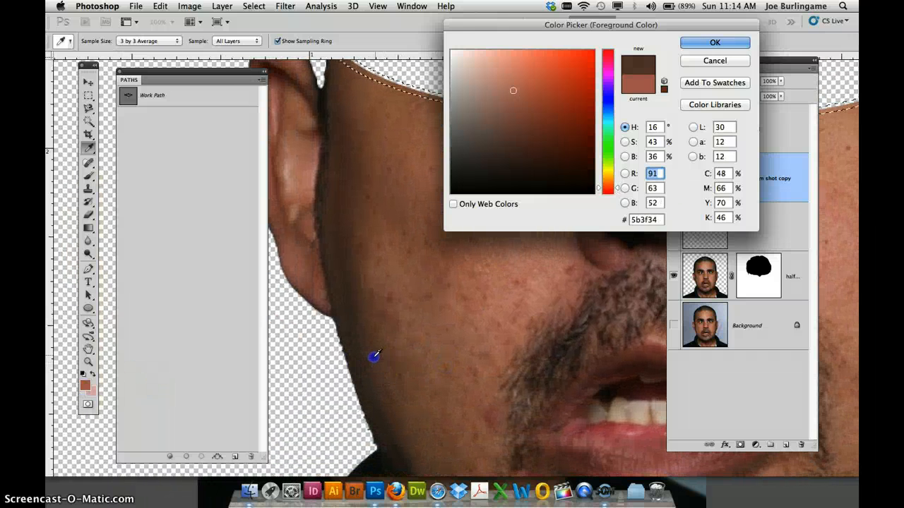
pyautogui.click(715, 42)
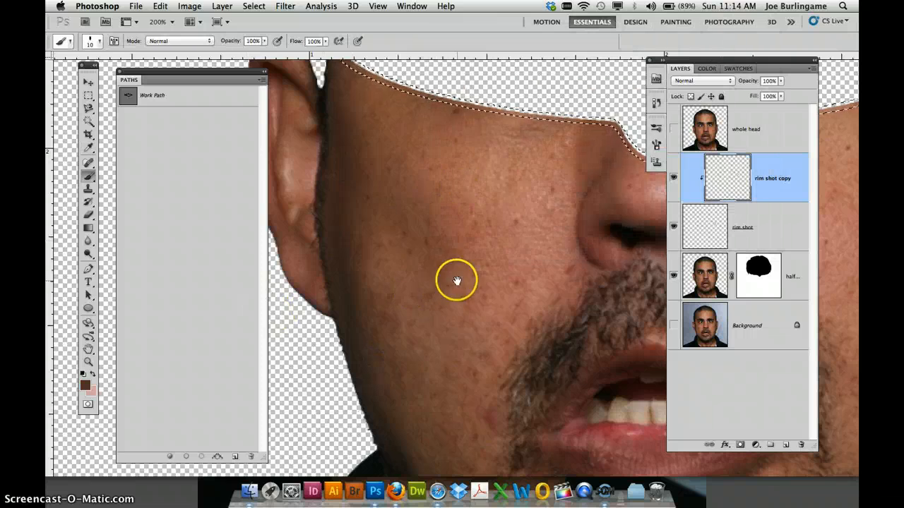
# Swap the foreground and background colours, and set the new foreground to the skin tone #c48272 sampled from the cheek beside the nose
pyautogui.moveTo(457, 282)
pyautogui.mouseDown()
pyautogui.moveTo(320, 347)
pyautogui.moveTo(97, 404)
pyautogui.mouseUp()
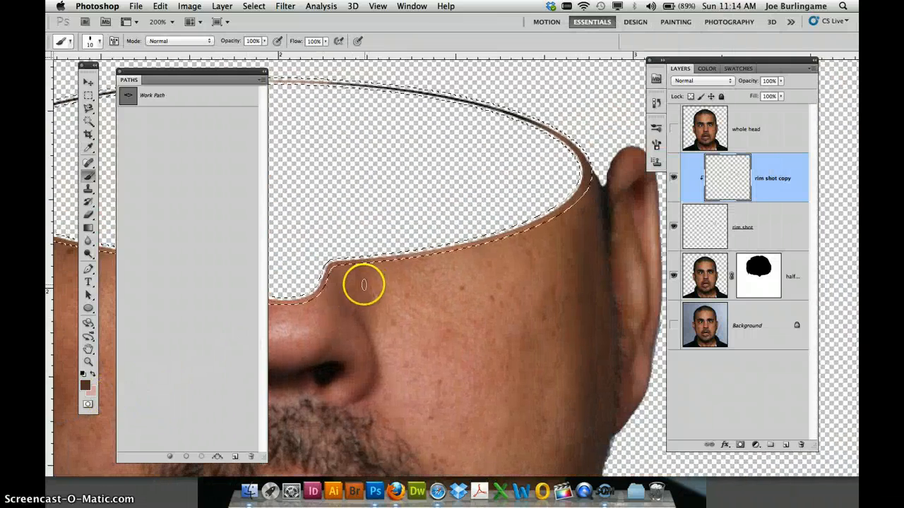
pyautogui.moveTo(400, 295); pyautogui.dragTo(495, 252)
pyautogui.press('x')
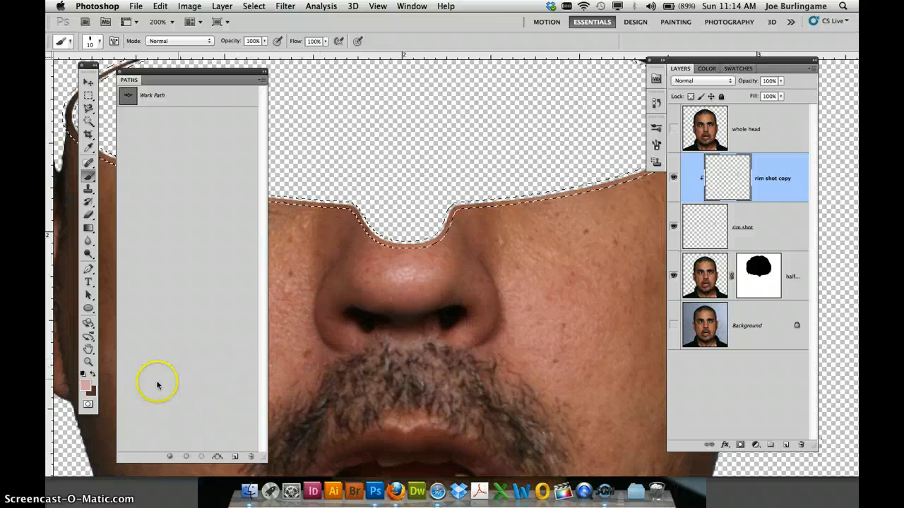
pyautogui.click(85, 384)
pyautogui.moveTo(537, 275); pyautogui.dragTo(581, 279)
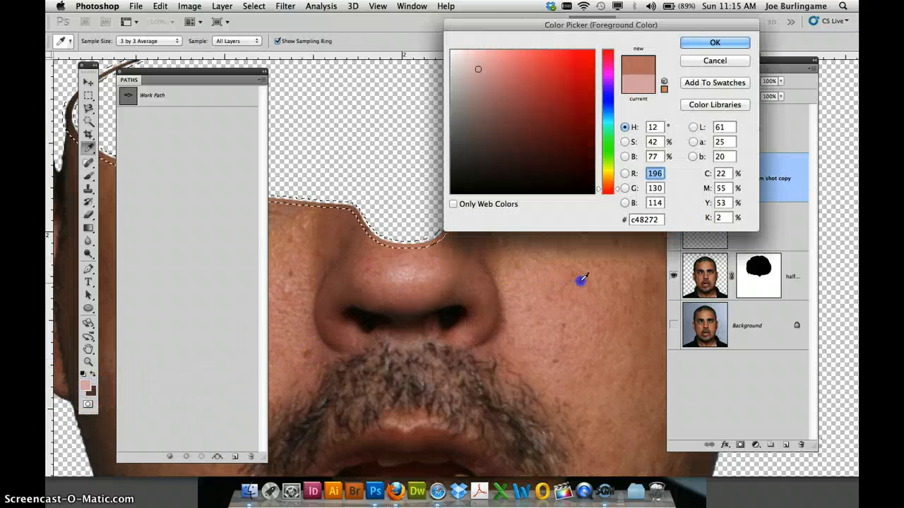
pyautogui.click(714, 42)
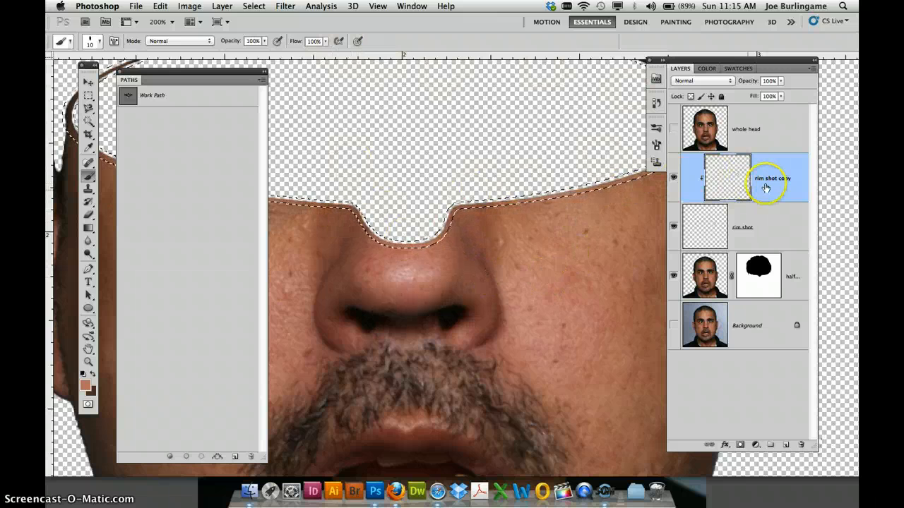
# Render Clouds inside the expanded rim selection on the rim shot copy layer
pyautogui.click(285, 7)
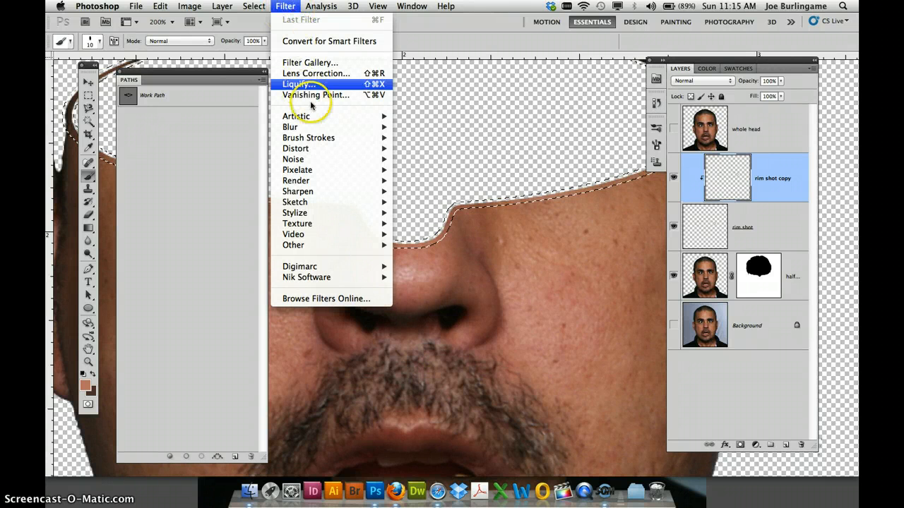
pyautogui.moveTo(334, 182)
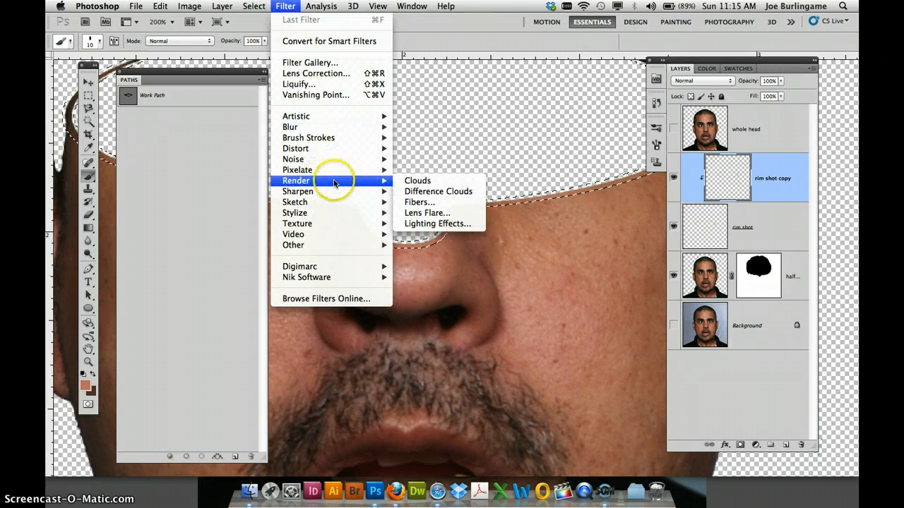
pyautogui.click(455, 181)
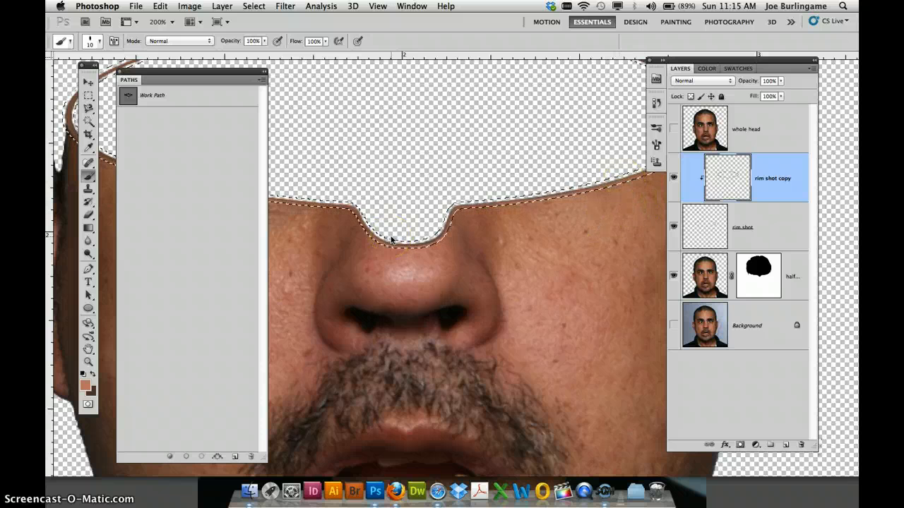
# Examine the rim's cloud shading up close and against the whole head, ending with the rim shot copy layer active
pyautogui.scroll(1, 391, 240)
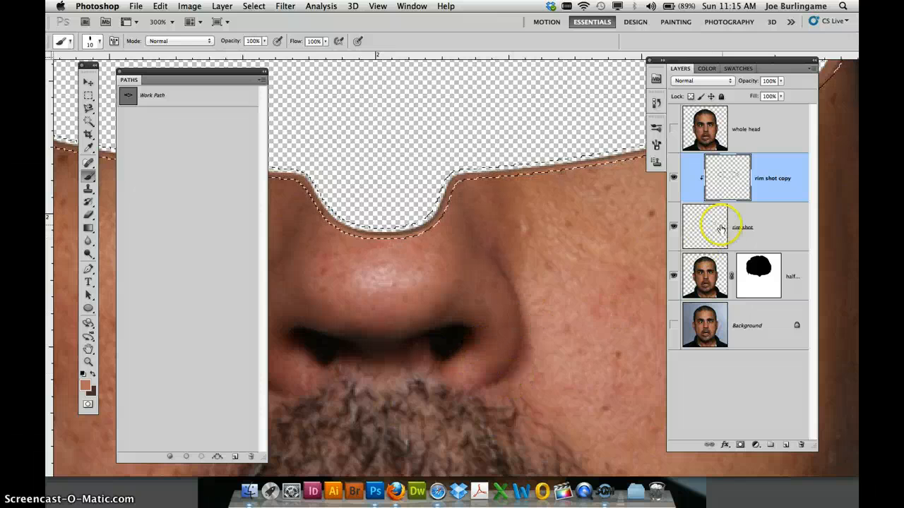
pyautogui.click(766, 223)
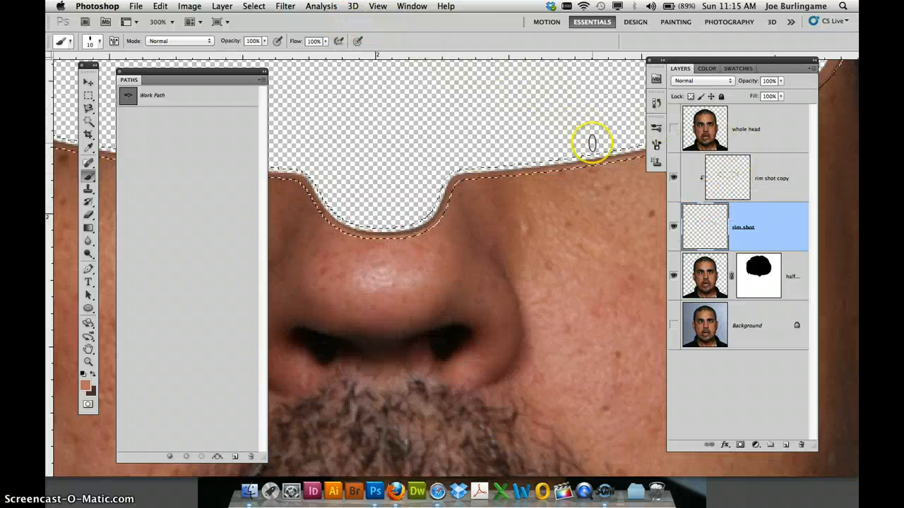
pyautogui.press('super+minus')
pyautogui.press('super+minus')
pyautogui.press('super+minus')
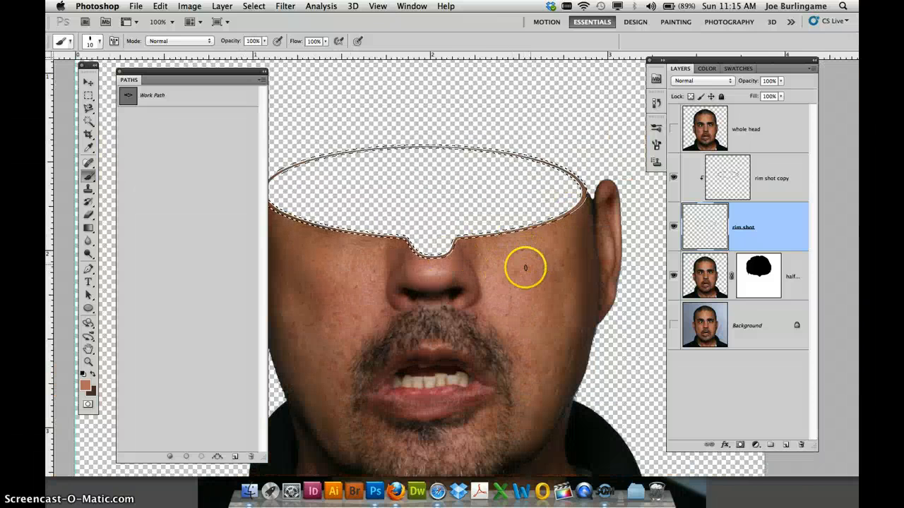
pyautogui.click(741, 186)
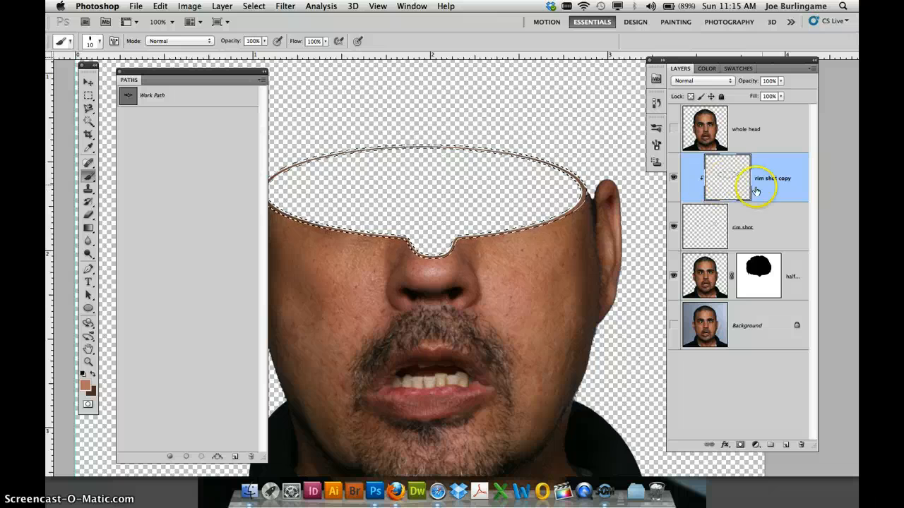
pyautogui.press('super+plus')
pyautogui.press('super+plus')
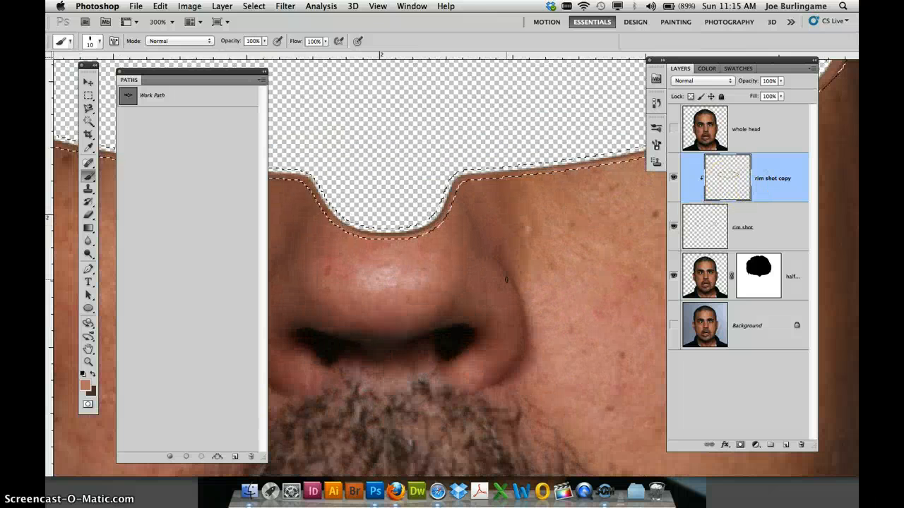
# Lighten the rim's front edge from the nose across the cheek with the Dodge tool, using midtones at 37% exposure
pyautogui.click(88, 255)
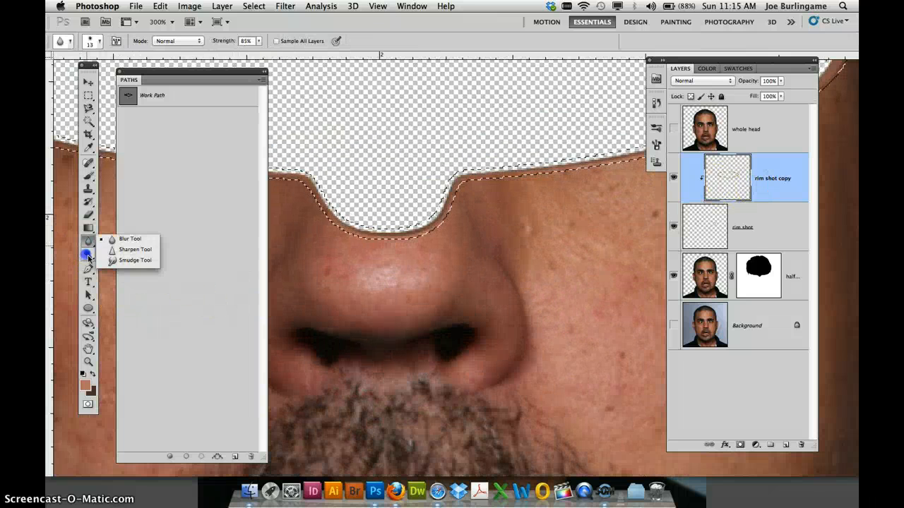
pyautogui.click(113, 253)
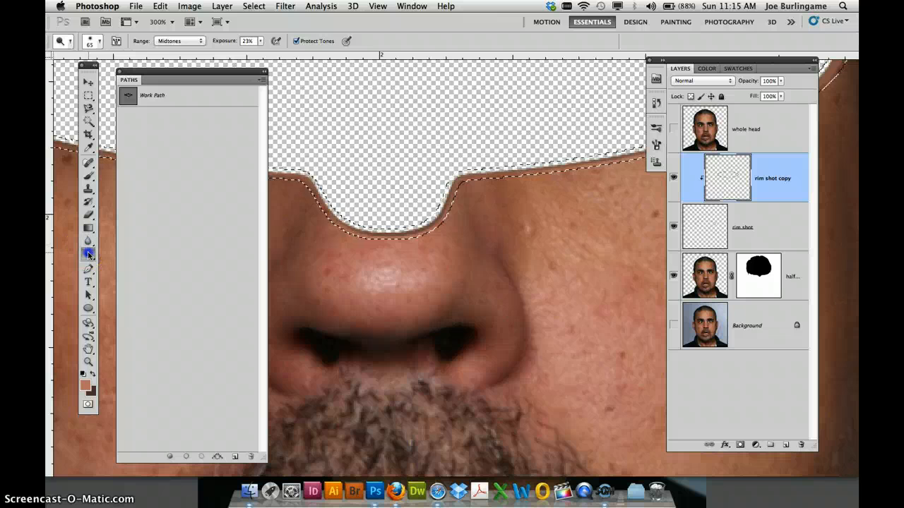
pyautogui.click(88, 256)
pyautogui.click(124, 249)
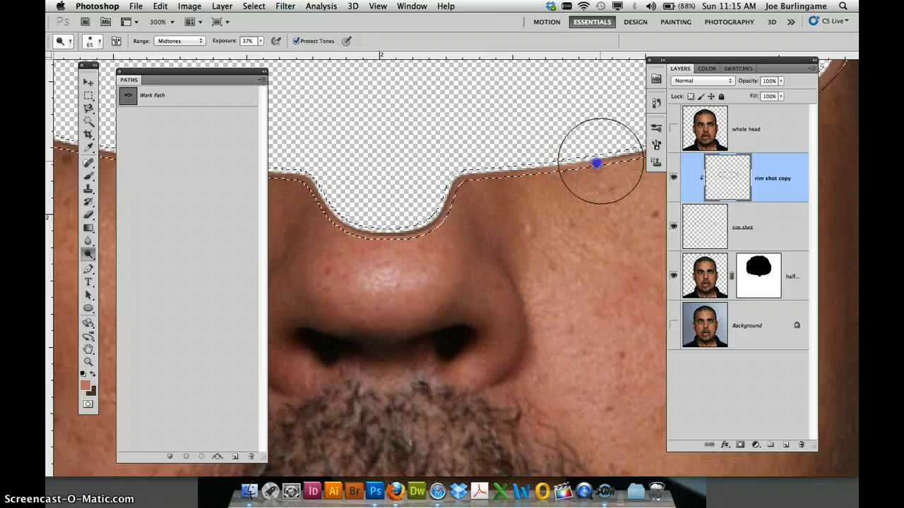
pyautogui.moveTo(535, 205); pyautogui.dragTo(440, 256)
pyautogui.click(518, 201)
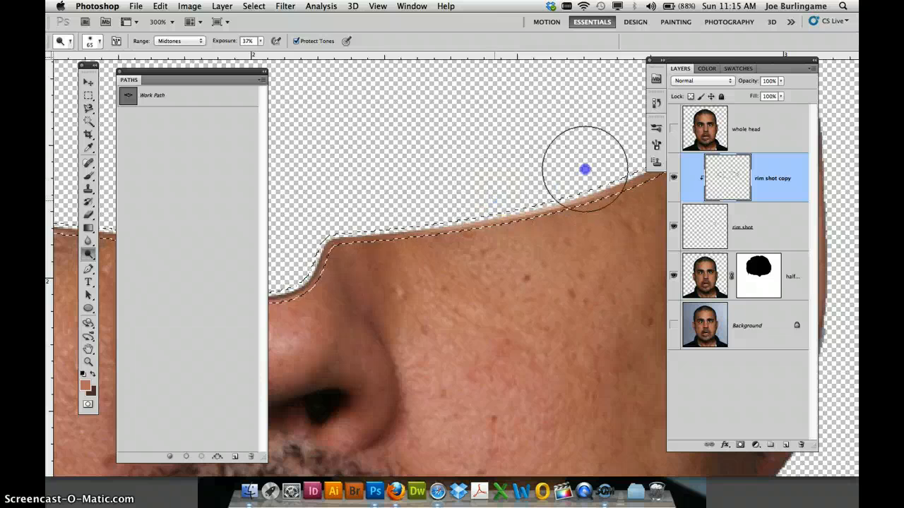
pyautogui.moveTo(584, 170)
pyautogui.mouseDown()
pyautogui.moveTo(498, 208)
pyautogui.moveTo(529, 208)
pyautogui.mouseUp()
pyautogui.moveTo(550, 213)
pyautogui.mouseDown()
pyautogui.moveTo(456, 292)
pyautogui.moveTo(400, 323)
pyautogui.mouseUp()
pyautogui.moveTo(488, 278)
pyautogui.mouseDown()
pyautogui.moveTo(454, 301)
pyautogui.moveTo(480, 275)
pyautogui.mouseUp()
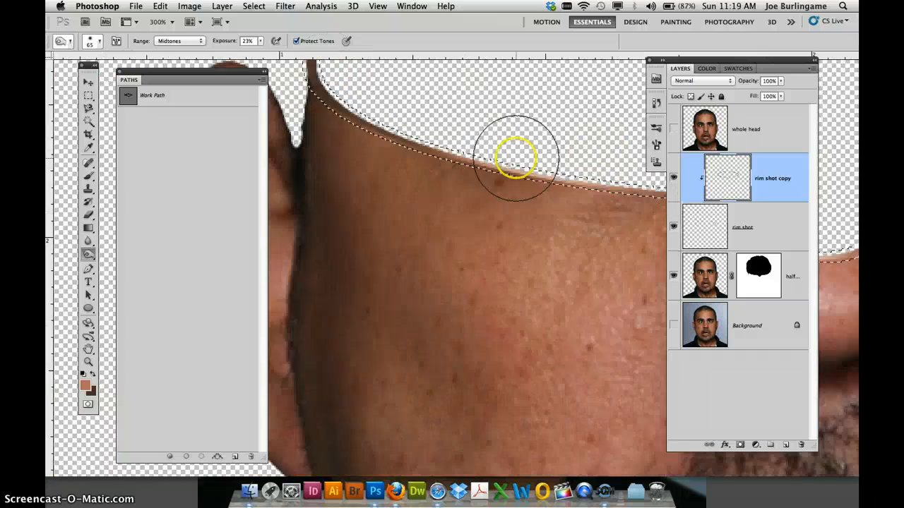
# Look over the rim's highlights and shadows around to the ear, comparing the Dodge and Burn tool settings
pyautogui.moveTo(446, 163); pyautogui.dragTo(392, 231)
pyautogui.moveTo(509, 223); pyautogui.dragTo(393, 222)
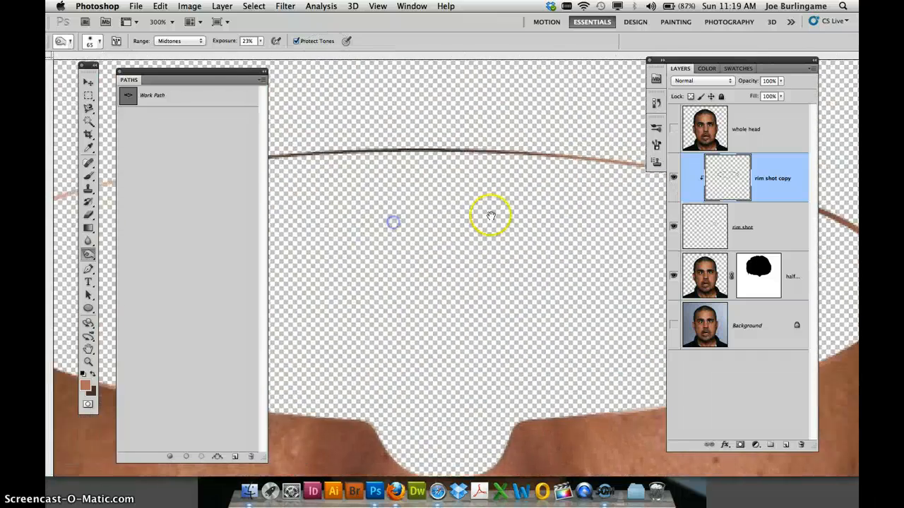
pyautogui.moveTo(537, 223); pyautogui.dragTo(448, 207)
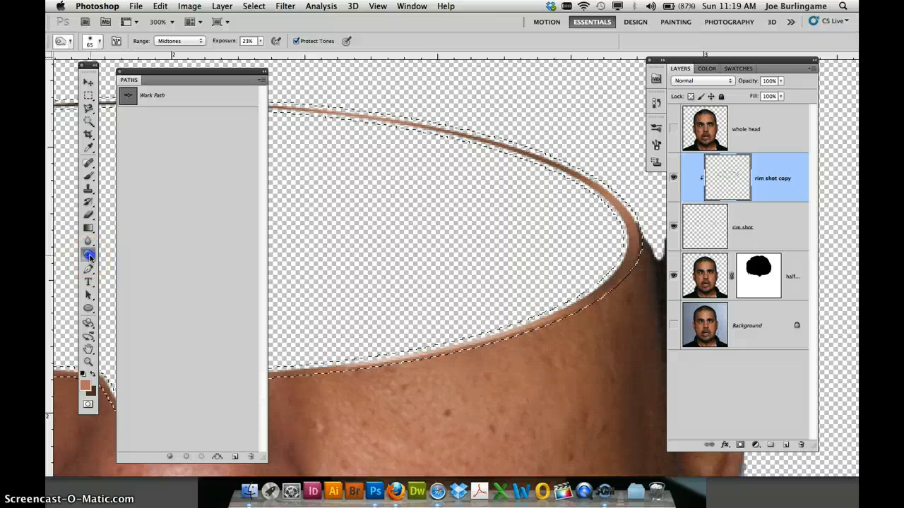
pyautogui.click(117, 251)
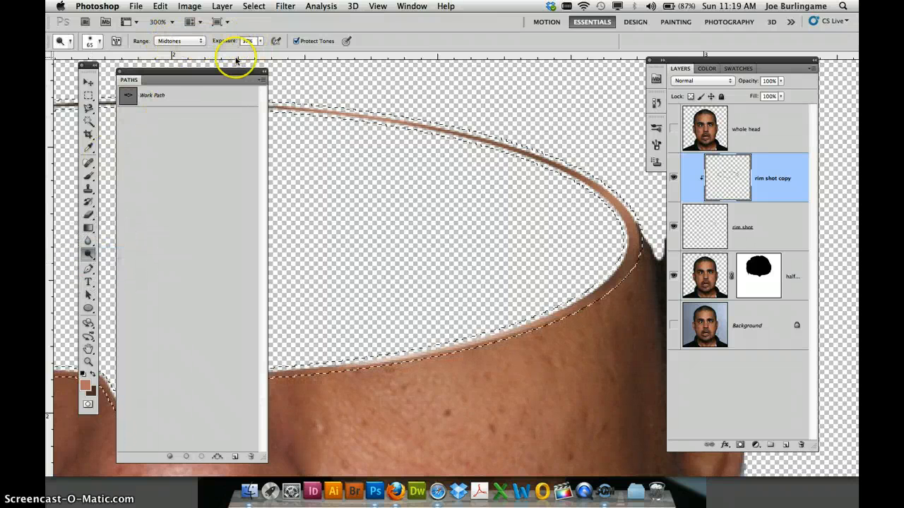
pyautogui.moveTo(426, 261); pyautogui.dragTo(359, 271)
pyautogui.moveTo(452, 247); pyautogui.dragTo(382, 268)
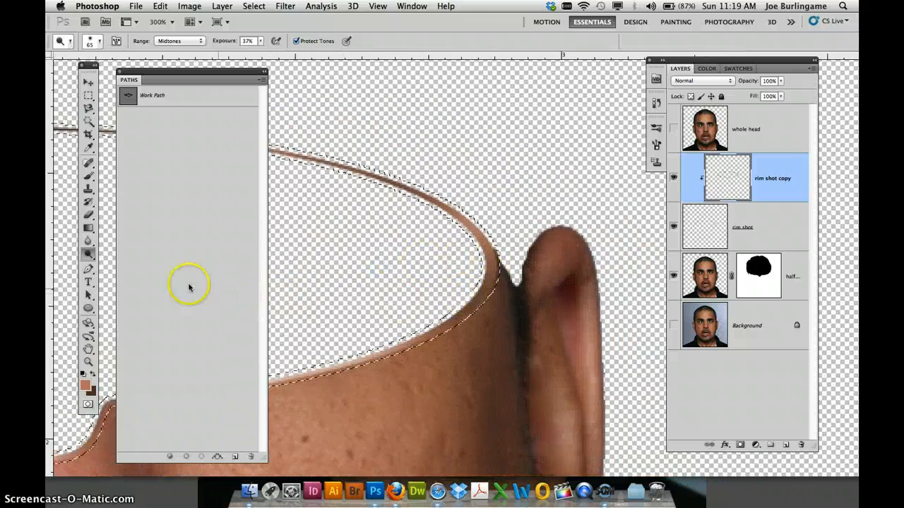
pyautogui.moveTo(88, 254); pyautogui.dragTo(111, 262)
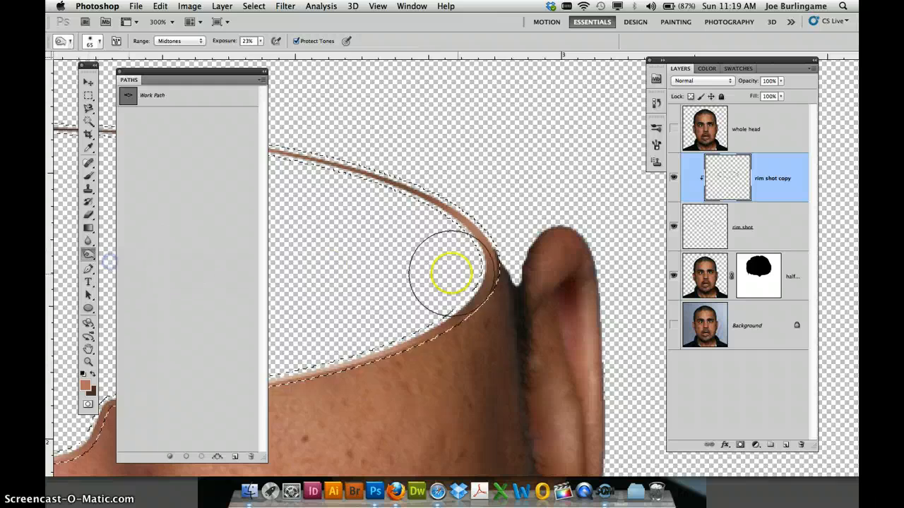
# Inspect the shading along the rim's back edge, around the opposite side and down to the nose notch
pyautogui.hscroll(-10, 498, 265)
pyautogui.scroll(3, 498, 265)
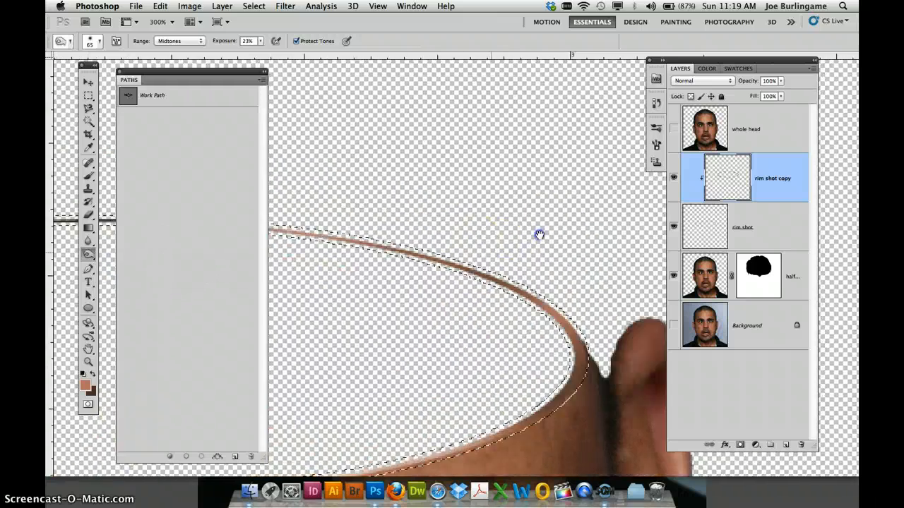
pyautogui.hscroll(-10, 438, 223)
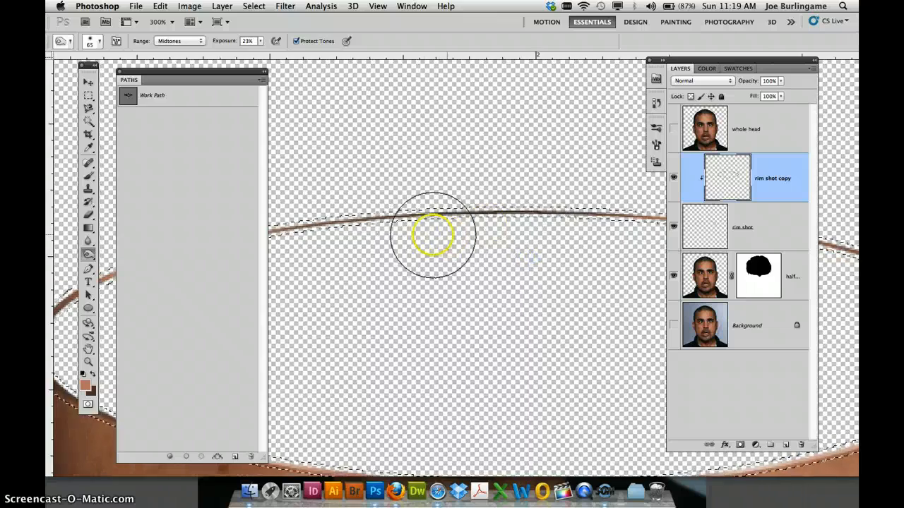
pyautogui.moveTo(401, 240); pyautogui.dragTo(513, 242)
pyautogui.moveTo(368, 293); pyautogui.dragTo(493, 247)
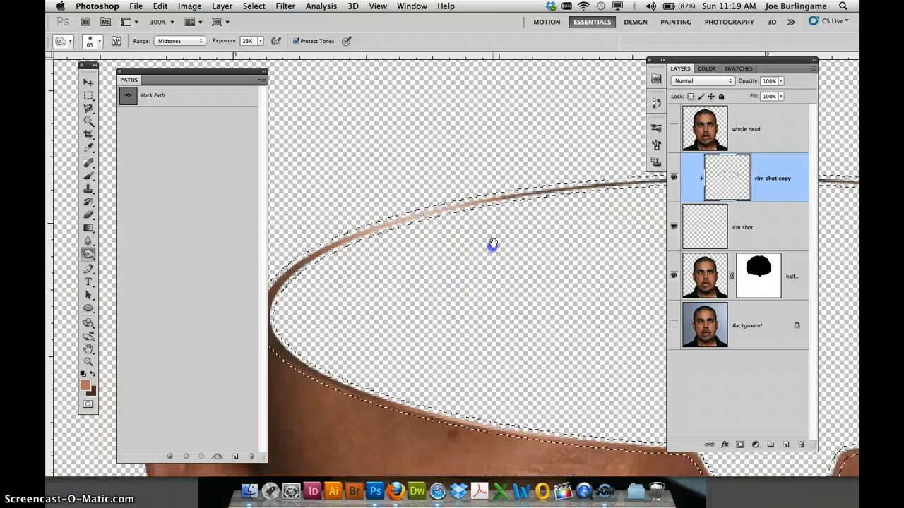
pyautogui.moveTo(430, 275)
pyautogui.mouseDown()
pyautogui.moveTo(452, 215)
pyautogui.moveTo(458, 226)
pyautogui.moveTo(473, 205)
pyautogui.mouseUp()
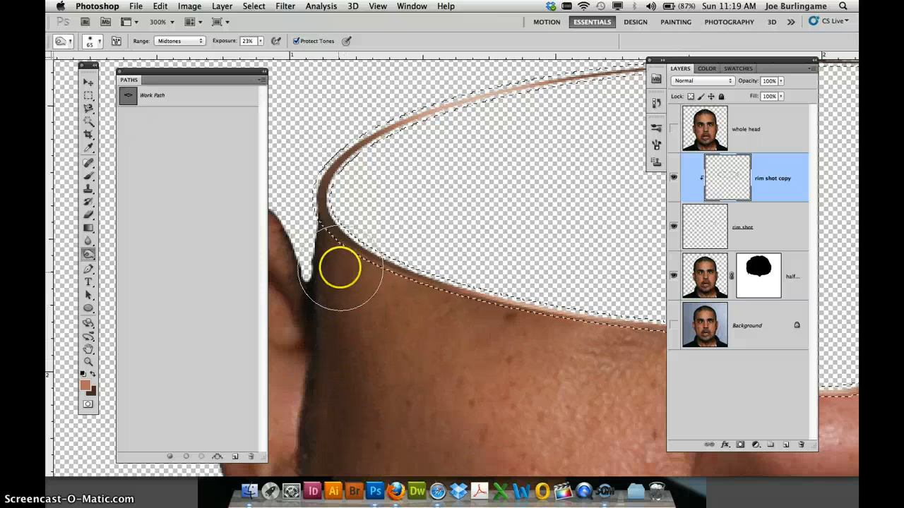
pyautogui.moveTo(369, 322); pyautogui.dragTo(274, 270)
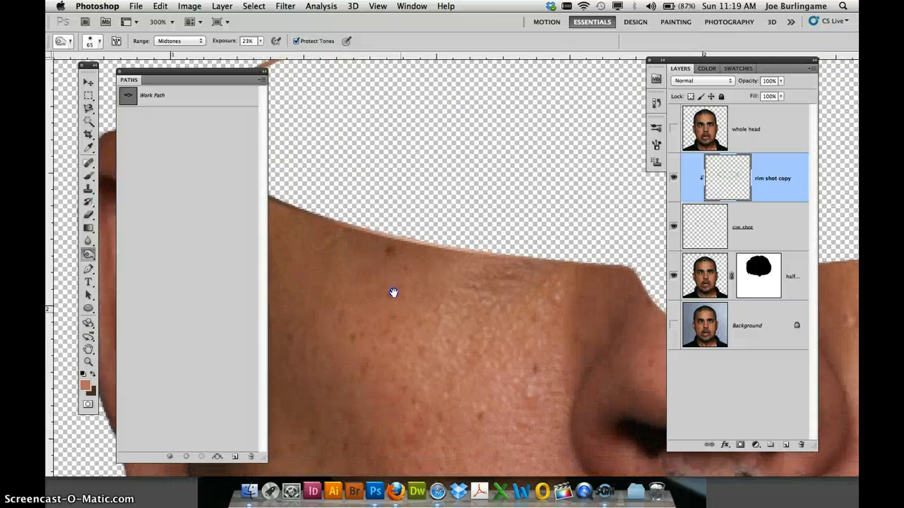
pyautogui.moveTo(393, 293); pyautogui.dragTo(379, 257)
pyautogui.moveTo(431, 297)
pyautogui.mouseDown()
pyautogui.moveTo(307, 255)
pyautogui.moveTo(308, 276)
pyautogui.mouseUp()
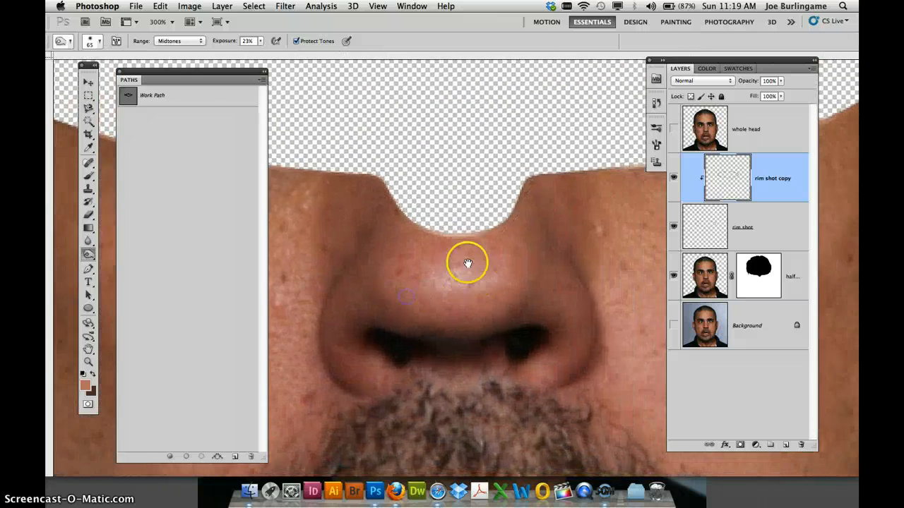
pyautogui.click(486, 286)
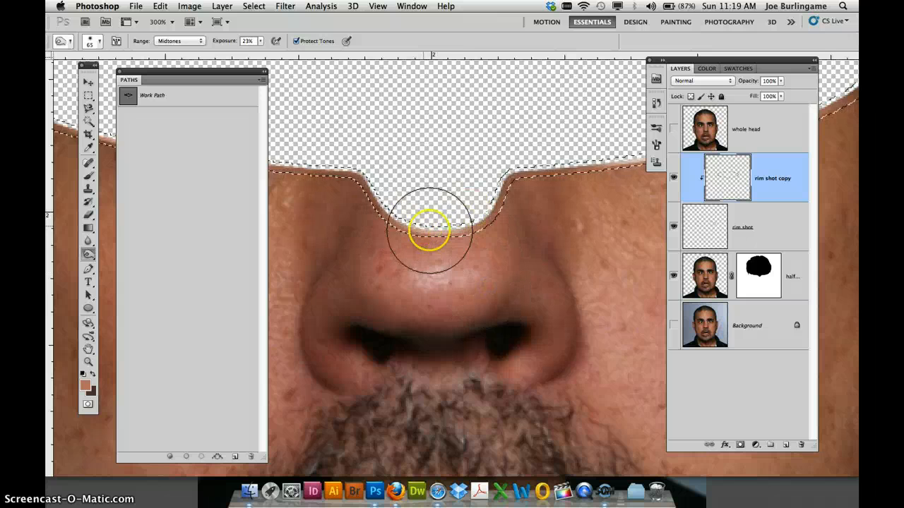
# Start a Gaussian Blur on the rim shot copy layer with a radius of 1.7 pixels and the preview off
pyautogui.click(252, 6)
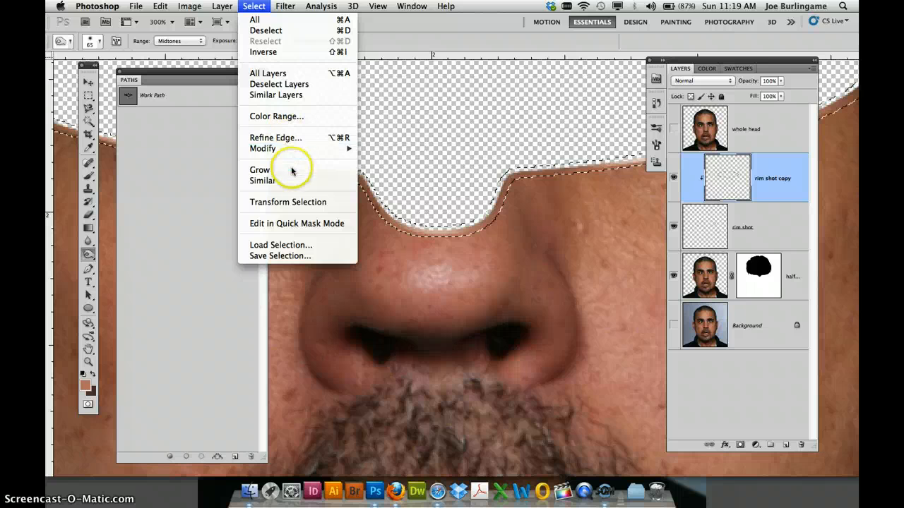
pyautogui.moveTo(286, 7)
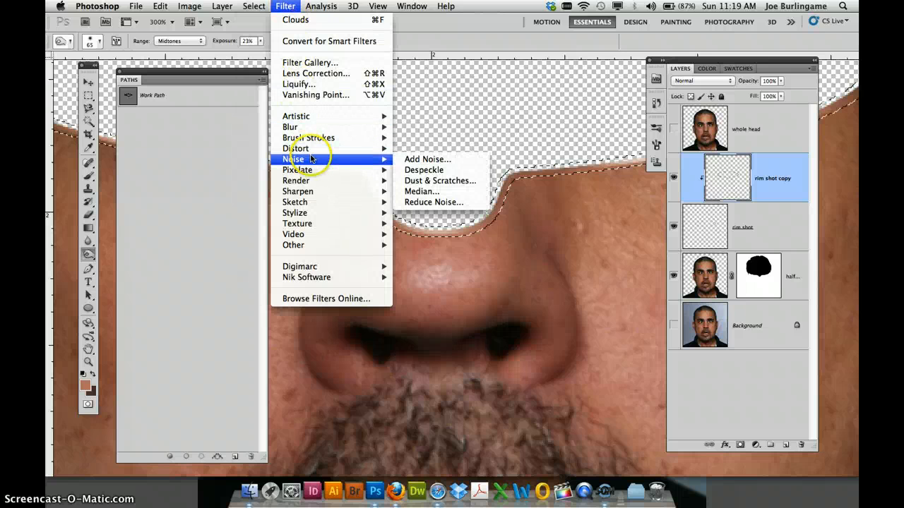
pyautogui.moveTo(340, 128)
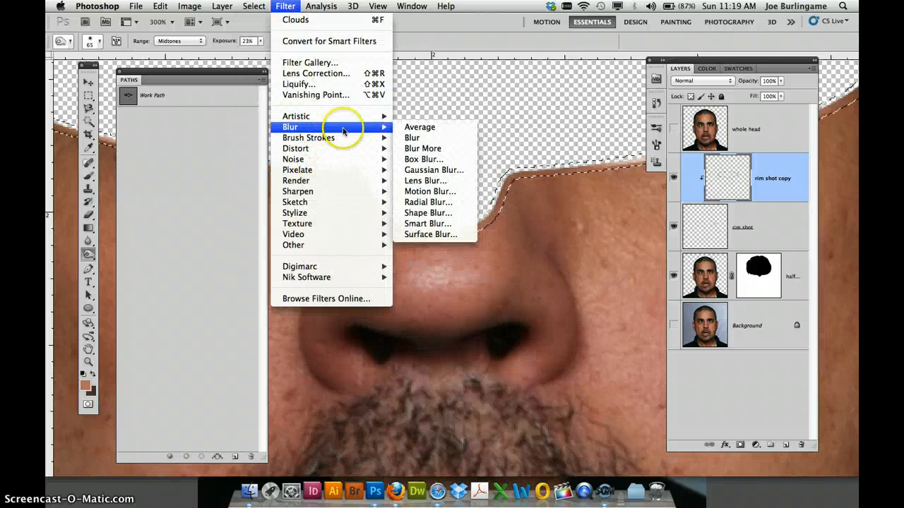
pyautogui.click(430, 167)
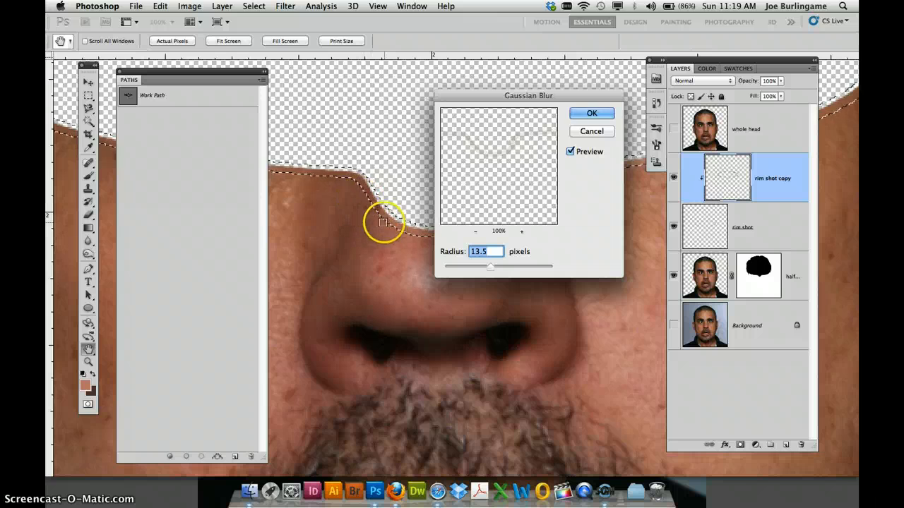
pyautogui.scroll(-2, 382, 222)
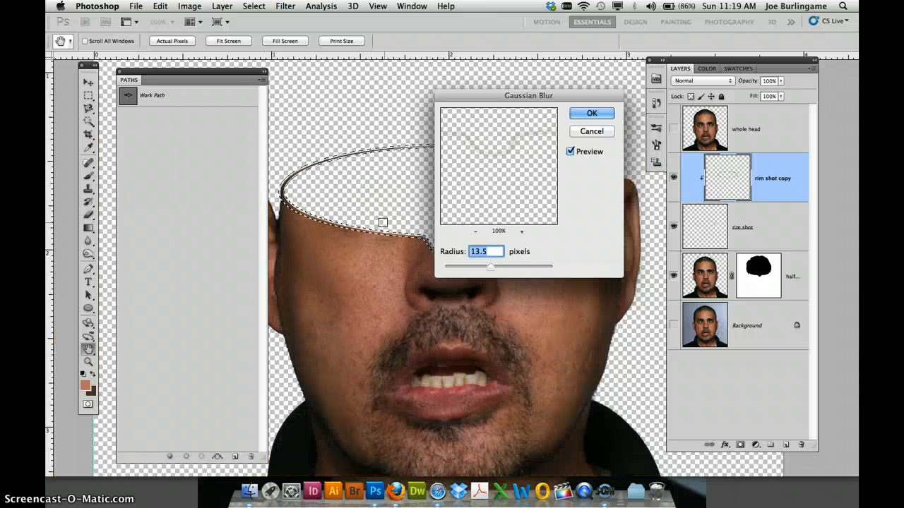
pyautogui.scroll(2, 382, 223)
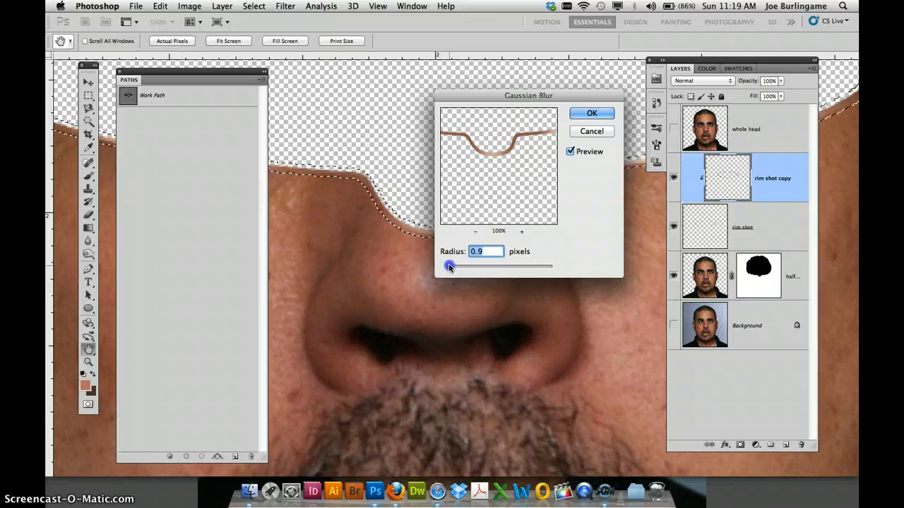
pyautogui.click(571, 151)
pyautogui.moveTo(450, 268); pyautogui.dragTo(454, 266)
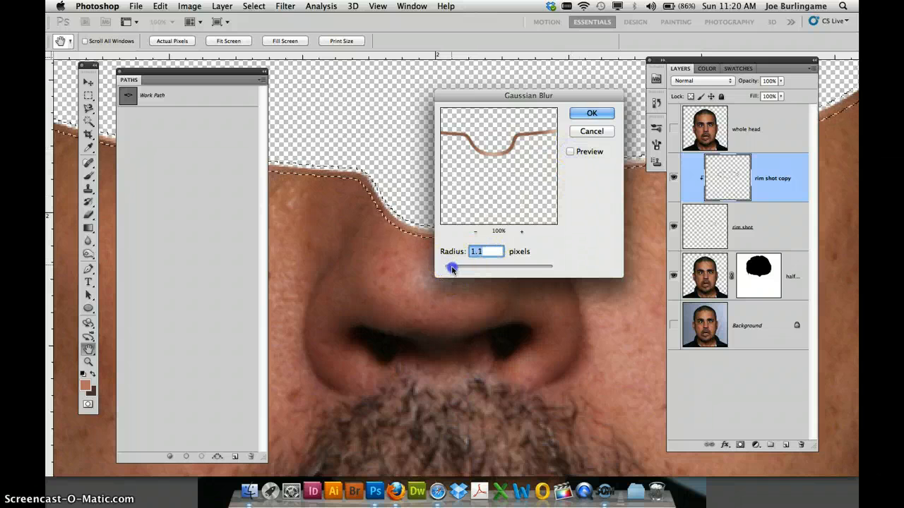
pyautogui.moveTo(558, 99); pyautogui.dragTo(605, 106)
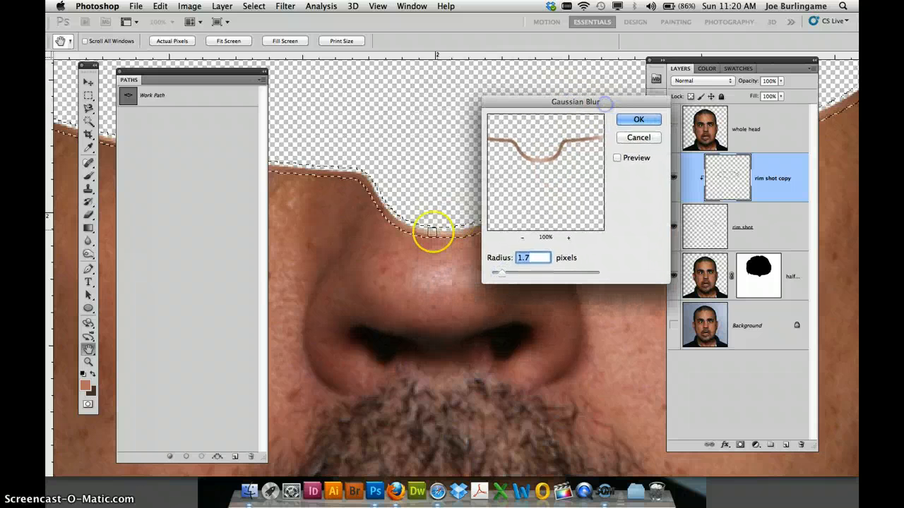
# Try a blur radius of 2.3 pixels and compare the rim at the nose notch with and without the preview
pyautogui.moveTo(500, 272); pyautogui.dragTo(505, 273)
pyautogui.click(617, 157)
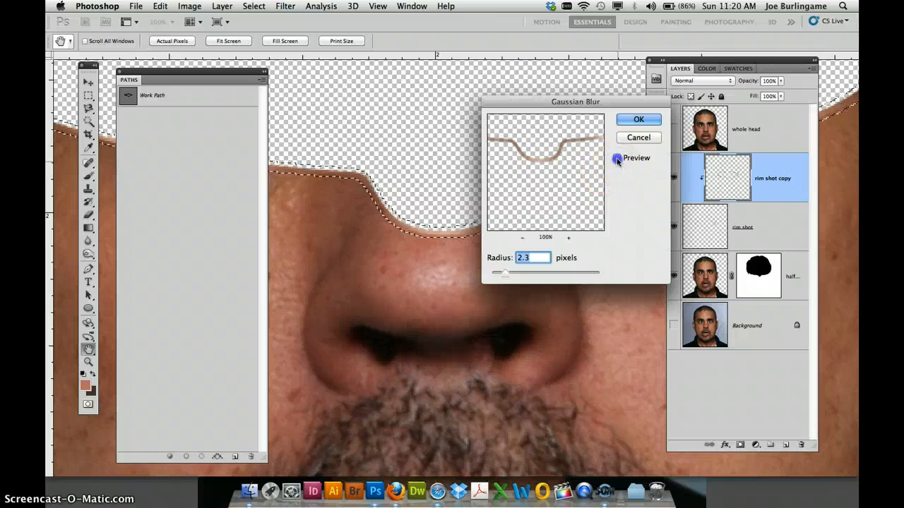
pyautogui.click(619, 157)
pyautogui.click(618, 158)
pyautogui.press('super+plus')
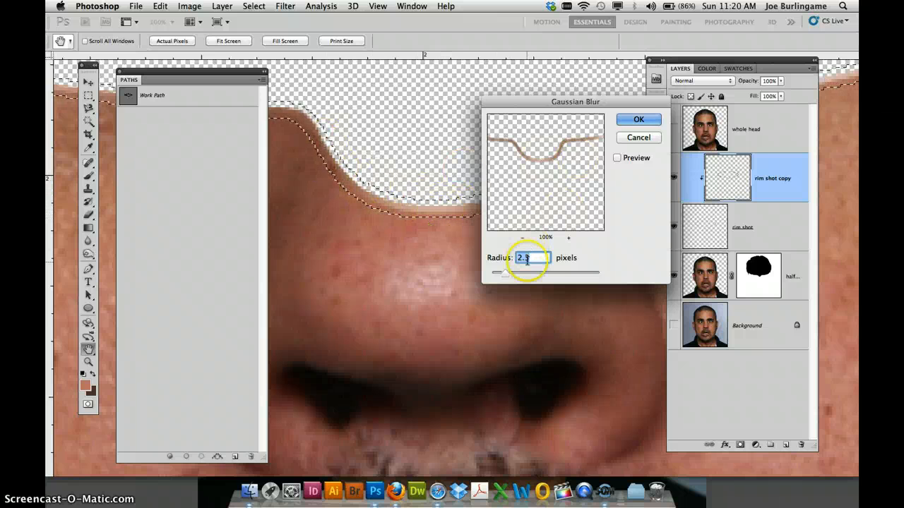
pyautogui.click(619, 159)
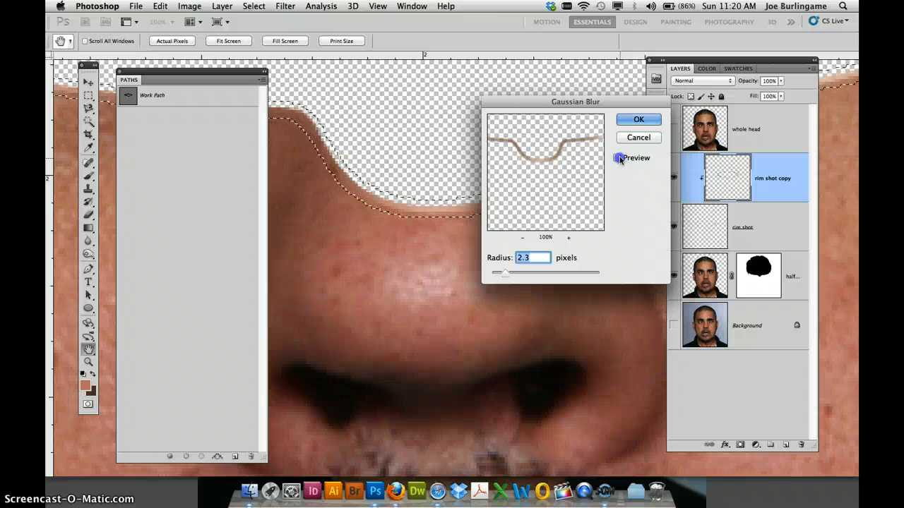
# Set the Gaussian Blur radius to 1.5 pixels and apply it to the rim
pyautogui.press('Down')
pyautogui.press('Down')
pyautogui.press('Down')
pyautogui.press('Down')
pyautogui.press('Down')
pyautogui.press('Down')
pyautogui.press('Down')
pyautogui.press('Down')
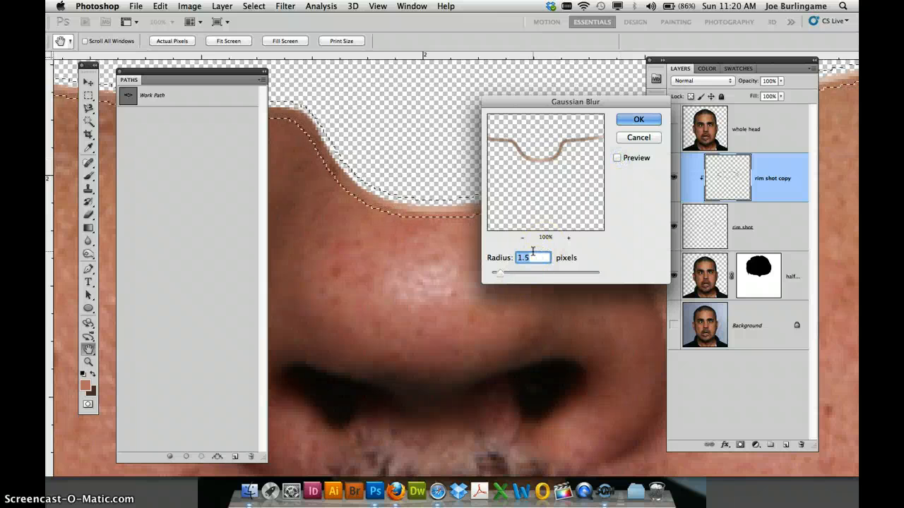
pyautogui.click(650, 120)
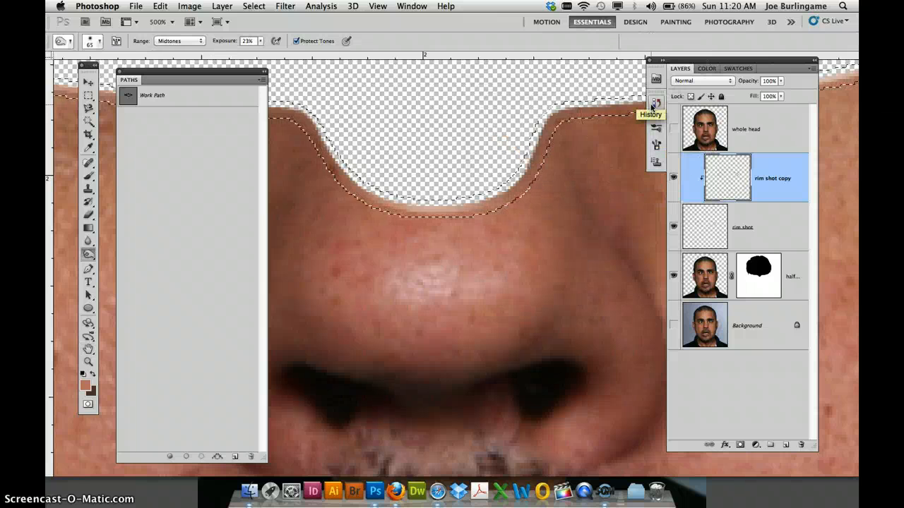
# Make the rim shot layer active and clear the selection around the rim
pyautogui.press('super+minus')
pyautogui.press('super+minus')
pyautogui.press('super+minus')
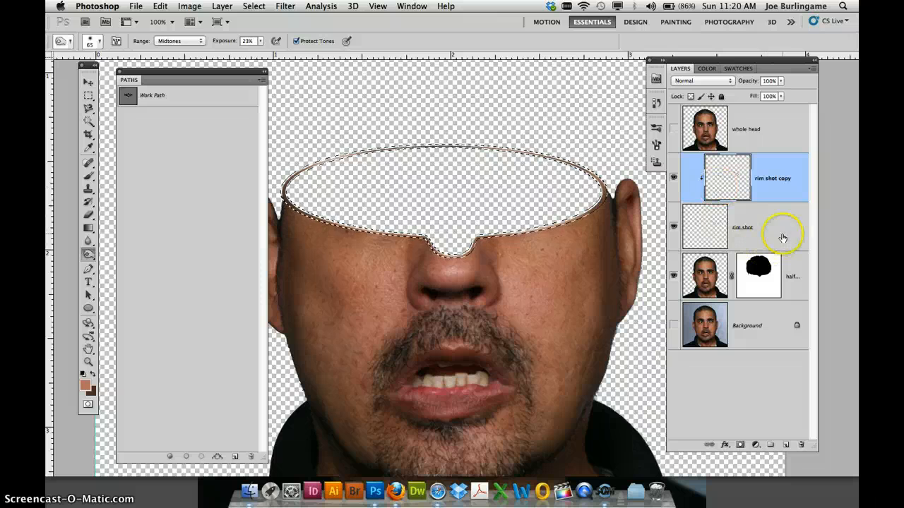
pyautogui.press('super+d')
pyautogui.click(784, 231)
pyautogui.click(772, 227)
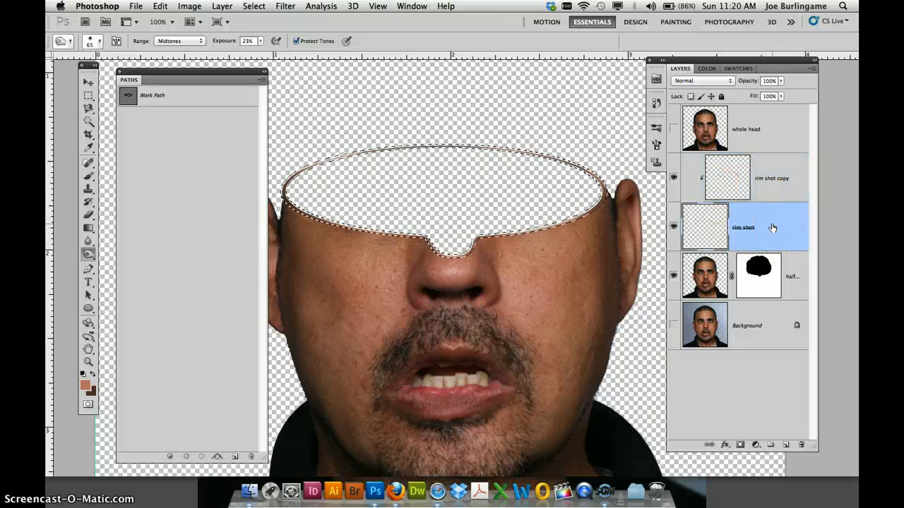
pyautogui.press('super+d')
# Examine the blurred rim up close at the nose notch and against the whole head
pyautogui.press('super+plus')
pyautogui.press('super+plus')
pyautogui.press('super+plus')
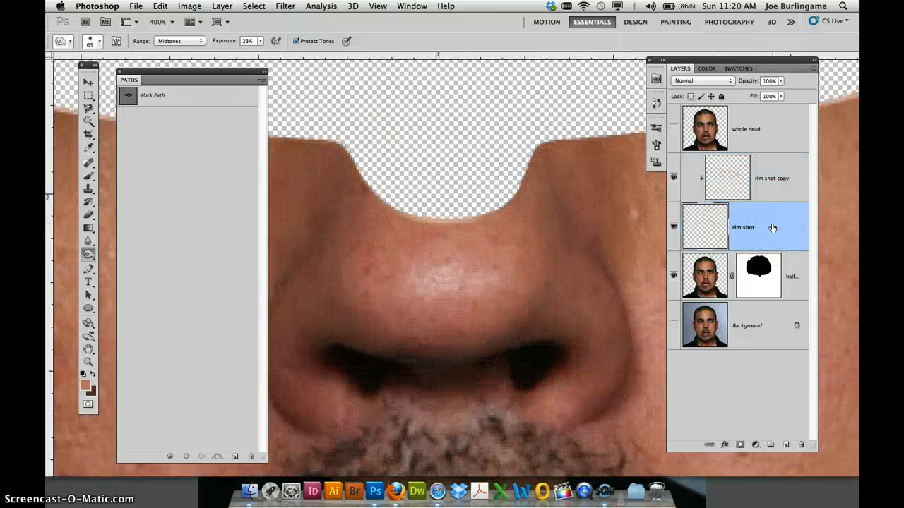
pyautogui.press('super+minus')
pyautogui.press('super+minus')
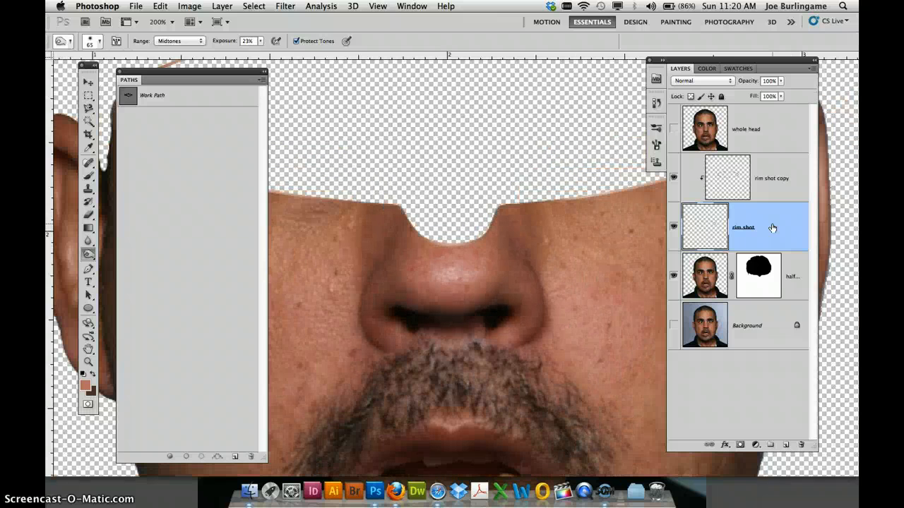
pyautogui.press('super+minus')
pyautogui.press('super+minus')
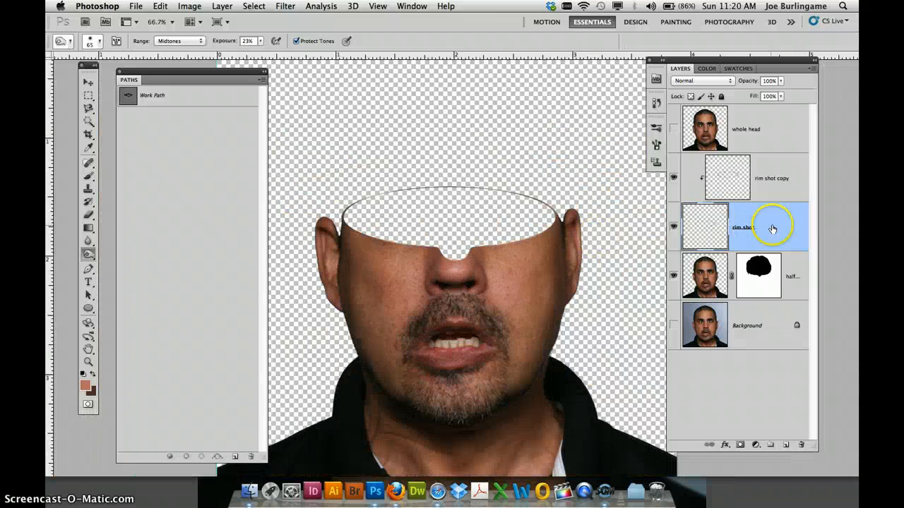
# Open the layer style settings for the rim shot layer, keeping the head's rim in view
pyautogui.doubleClick(785, 226)
pyautogui.moveTo(573, 64); pyautogui.dragTo(364, 131)
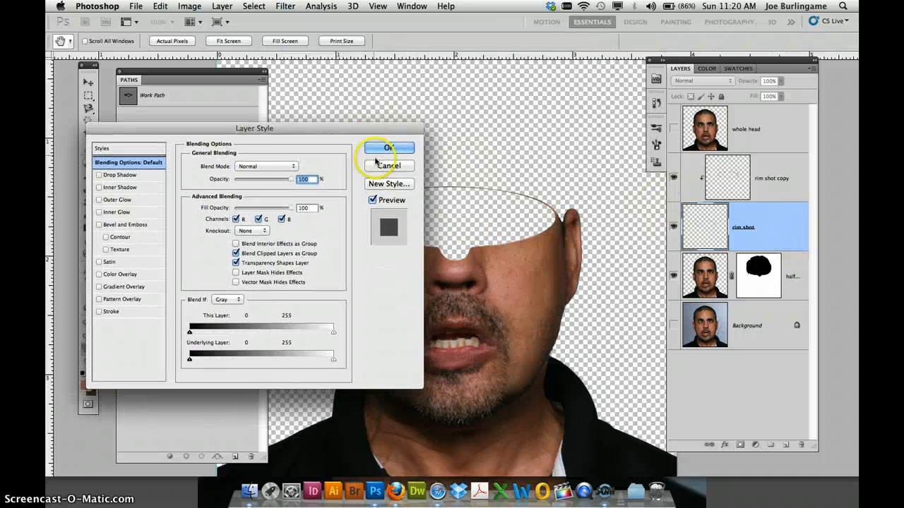
pyautogui.click(381, 148)
pyautogui.doubleClick(774, 237)
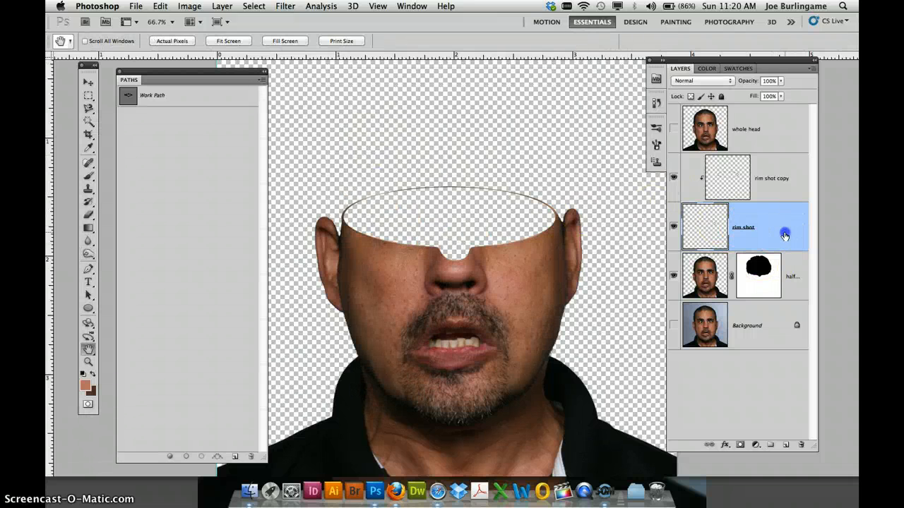
pyautogui.moveTo(263, 128); pyautogui.dragTo(247, 98)
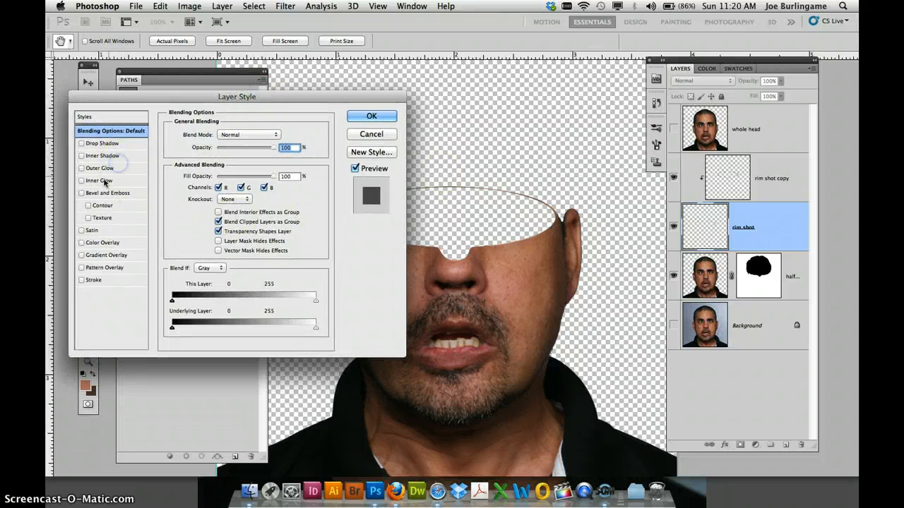
# Try an inner glow on the rim shot layer and check it around the nose
pyautogui.click(81, 181)
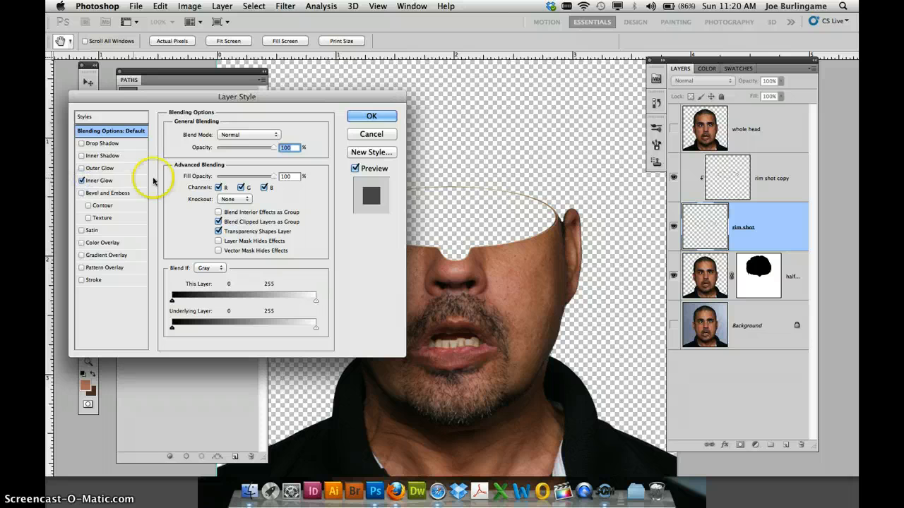
pyautogui.press('super+plus')
pyautogui.press('super+plus')
pyautogui.press('super+plus')
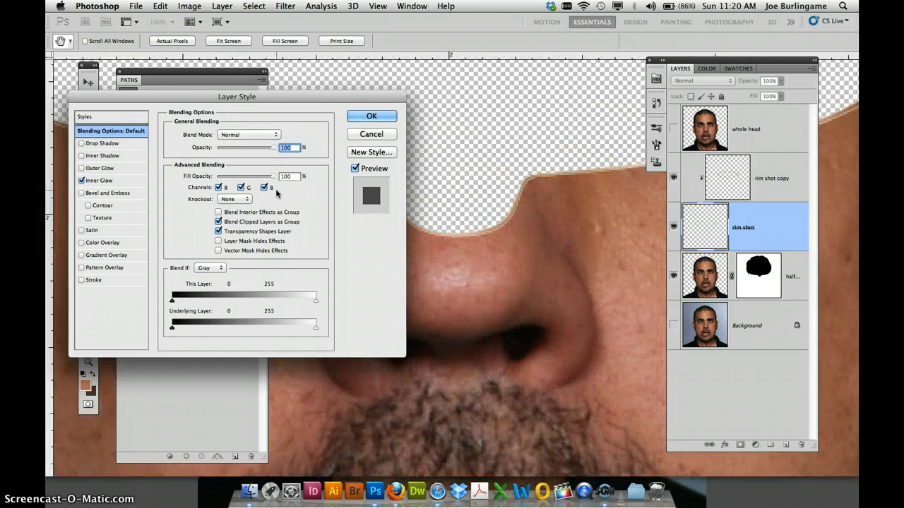
pyautogui.press('super+minus')
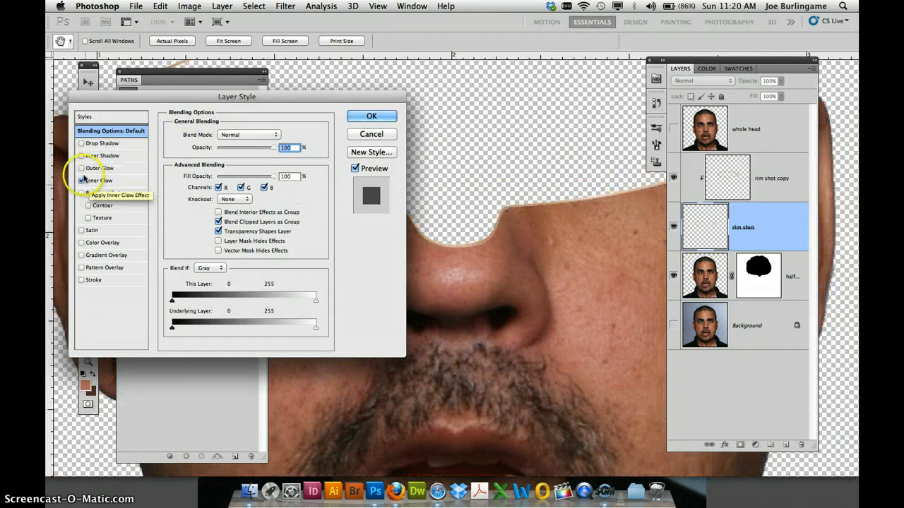
pyautogui.click(82, 180)
# Add a drop shadow to the rim shot layer with Soft Light blending and 65% opacity
pyautogui.click(82, 143)
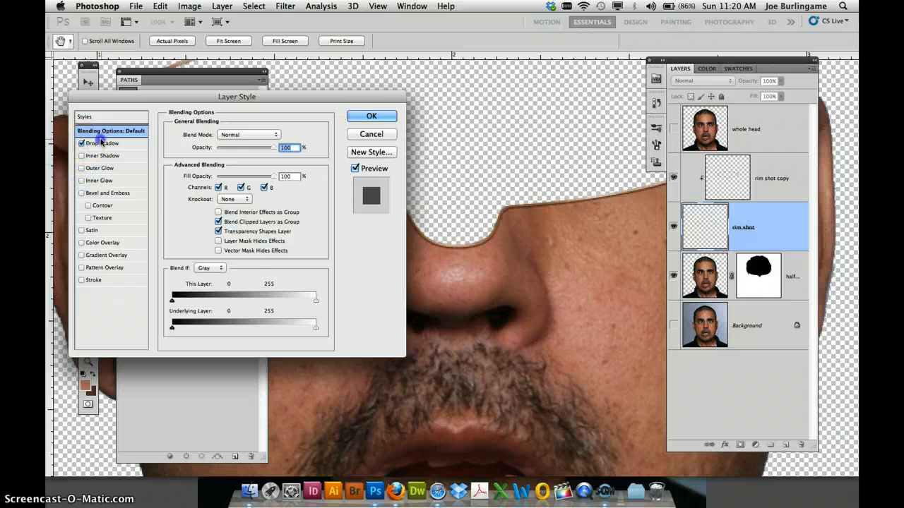
pyautogui.click(101, 143)
pyautogui.moveTo(264, 153); pyautogui.dragTo(252, 146)
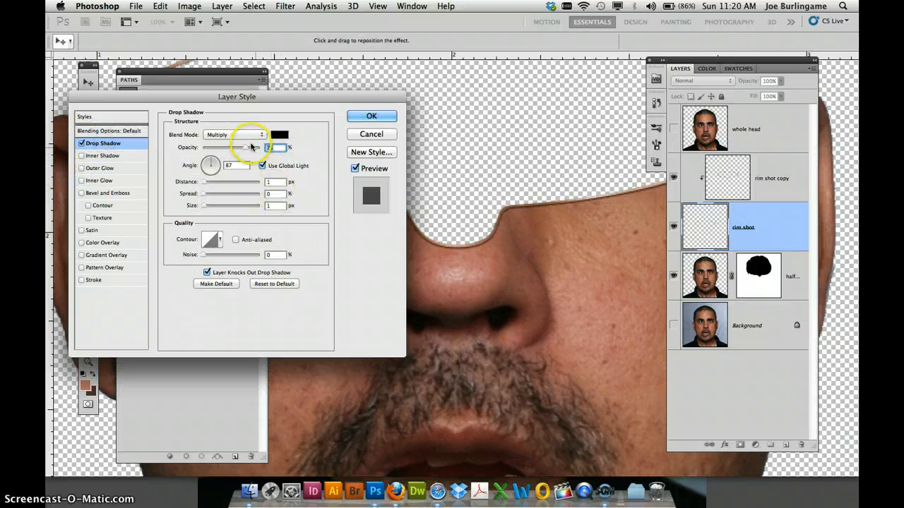
pyautogui.click(258, 134)
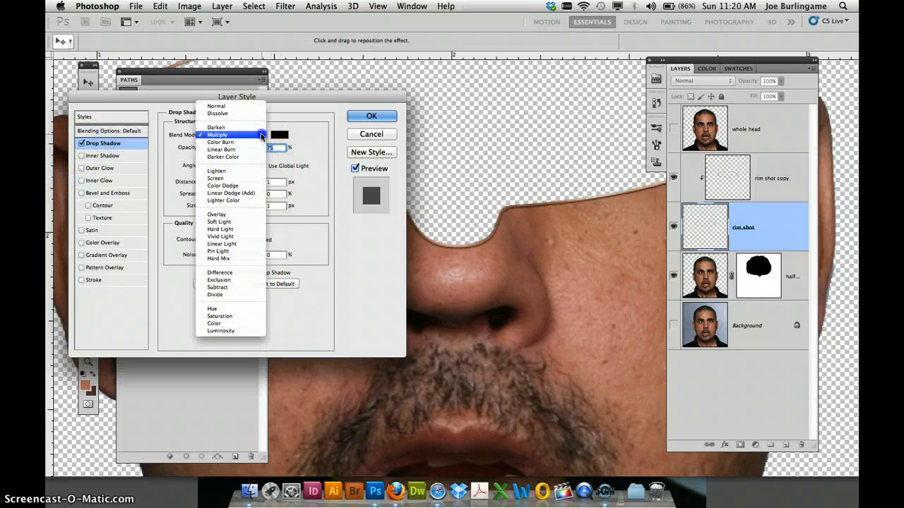
pyautogui.click(242, 221)
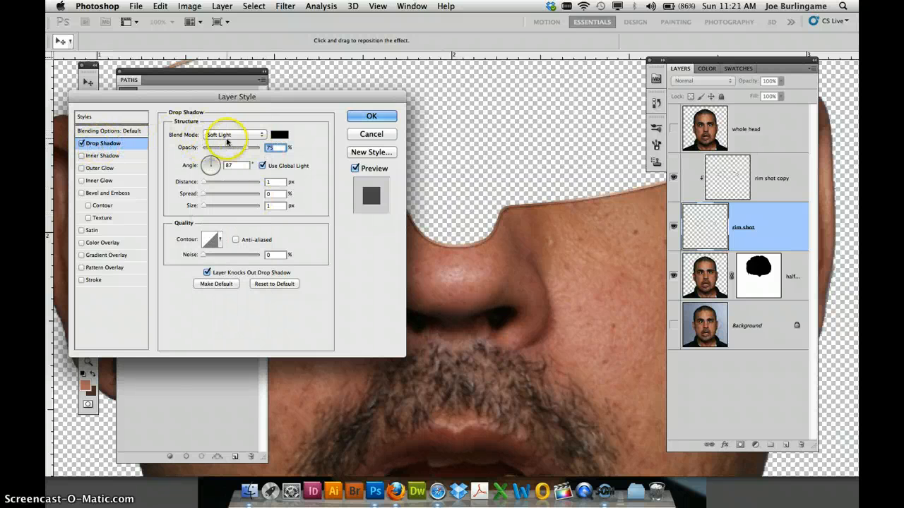
pyautogui.moveTo(246, 148); pyautogui.dragTo(239, 149)
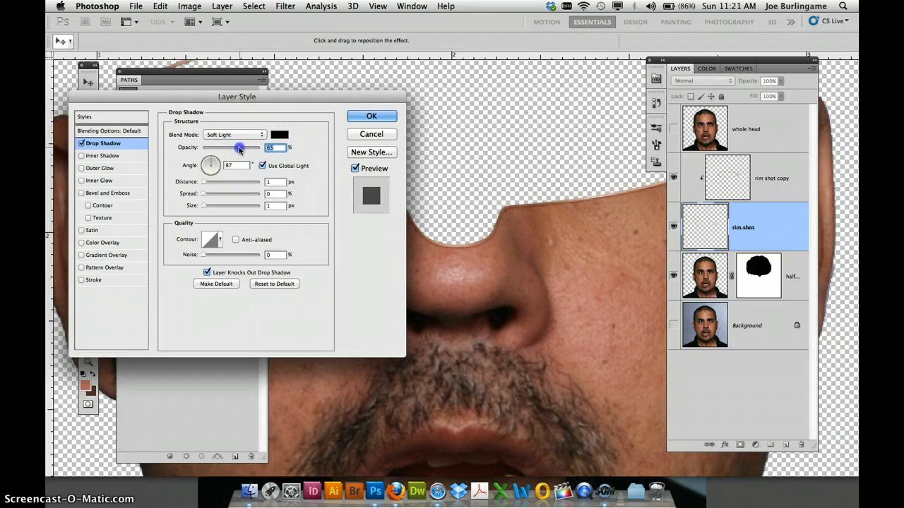
# Set the rim's drop shadow size to 7 px
pyautogui.doubleClick(274, 204)
pyautogui.write('5')
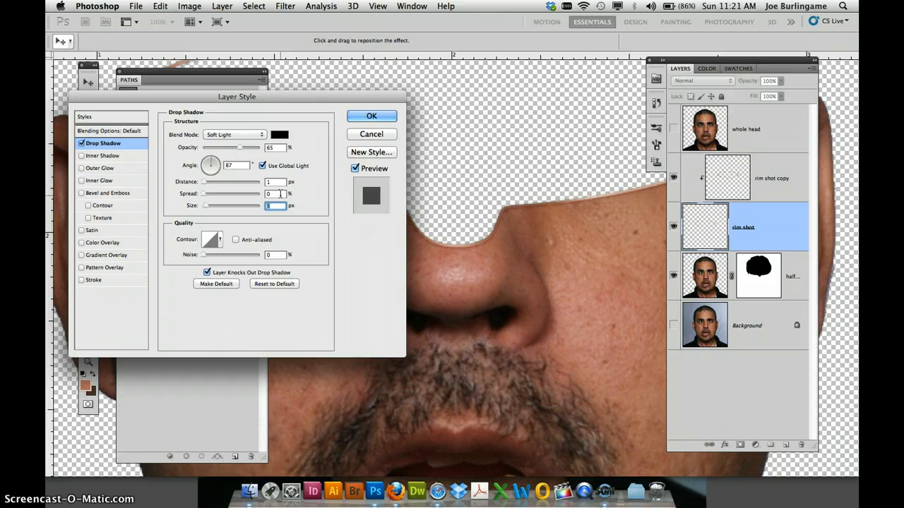
pyautogui.press('Up')
pyautogui.press('Up')
pyautogui.press('Up')
pyautogui.press('Up')
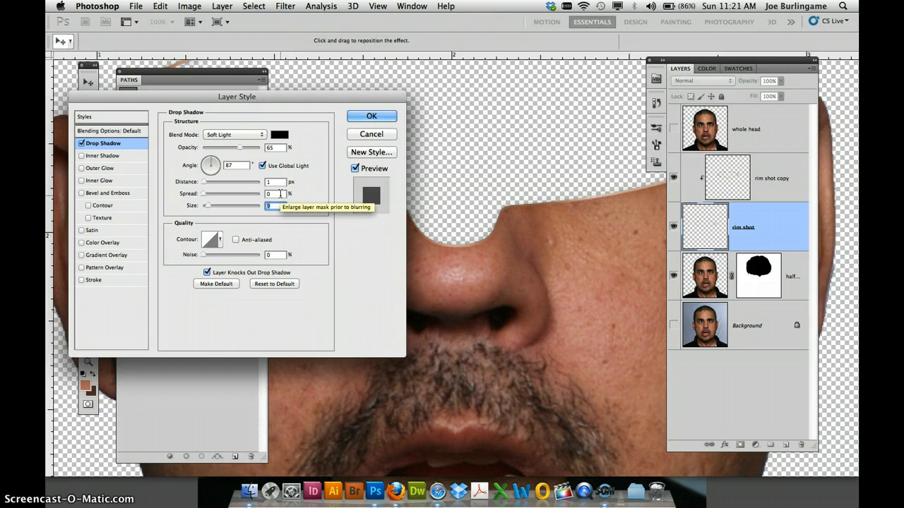
pyautogui.press('Down')
# Set the drop shadow's distance to 2 px and turn off the preview to compare the rim without it
pyautogui.doubleClick(276, 182)
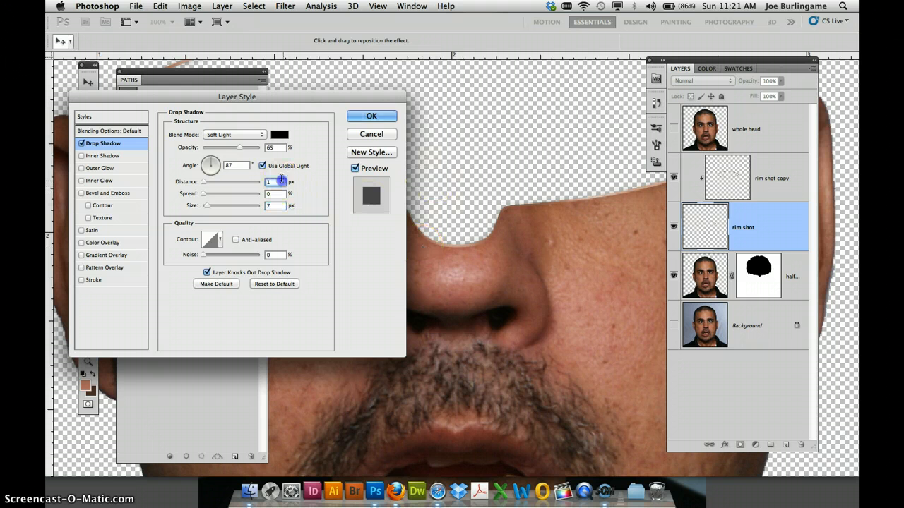
pyautogui.press('Up')
pyautogui.press('Up')
pyautogui.press('Up')
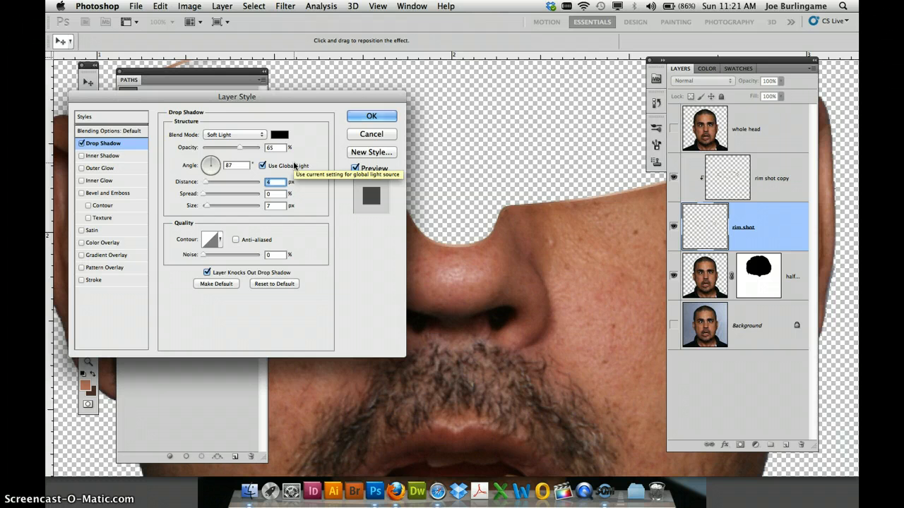
pyautogui.press('Down')
pyautogui.press('Down')
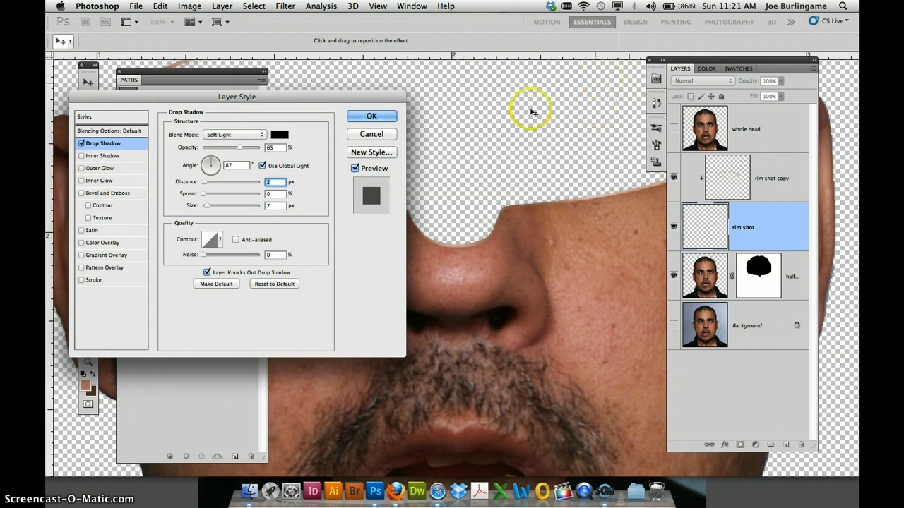
pyautogui.click(355, 169)
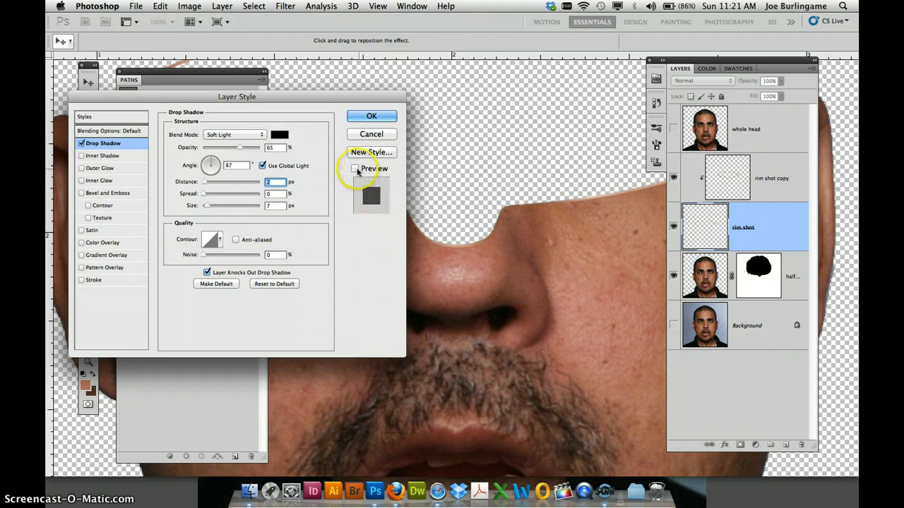
# Turn the preview back on, apply the rim shot layer's drop shadow and check the rim above the nose
pyautogui.click(356, 169)
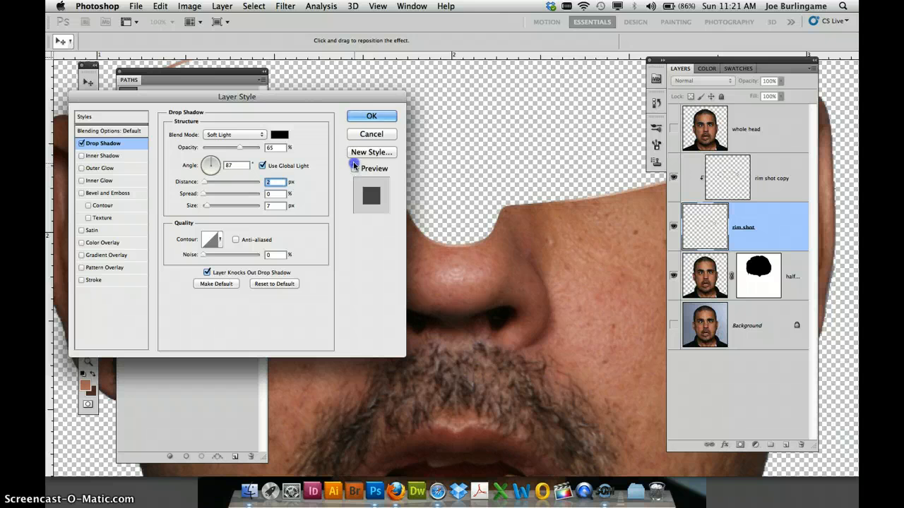
pyautogui.click(385, 117)
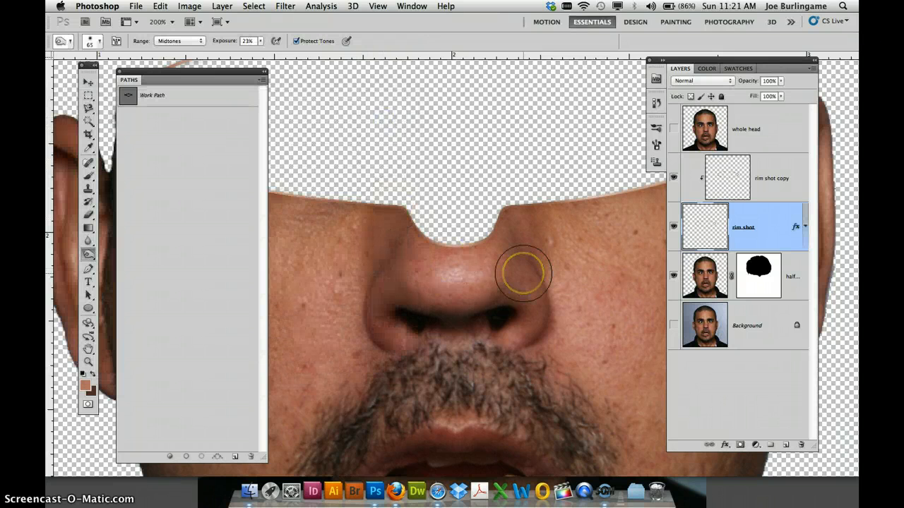
pyautogui.press('super+minus')
pyautogui.press('super+minus')
pyautogui.press('super+plus')
pyautogui.press('super+plus')
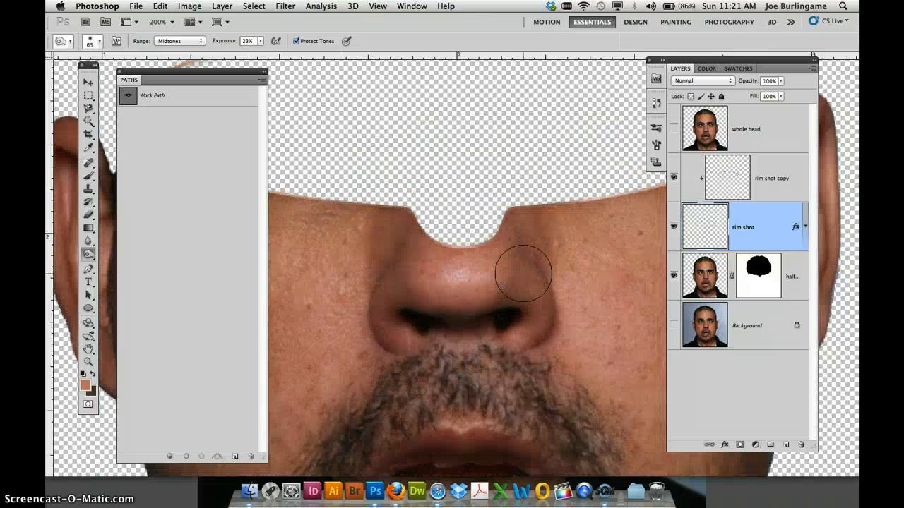
pyautogui.moveTo(434, 182); pyautogui.dragTo(484, 290)
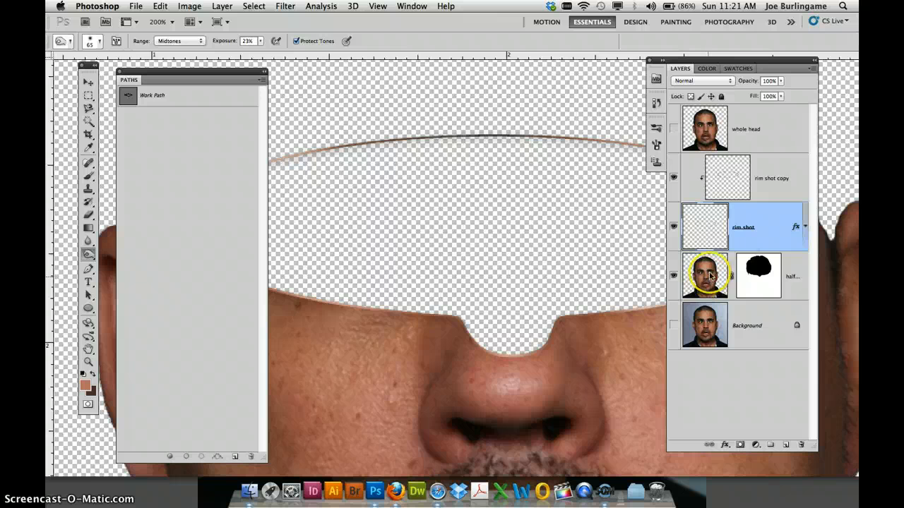
# Hide the half-head layer and Magic Wand select the area inside the rim on the rim shot layer, with Sample All Layers off
pyautogui.click(673, 274)
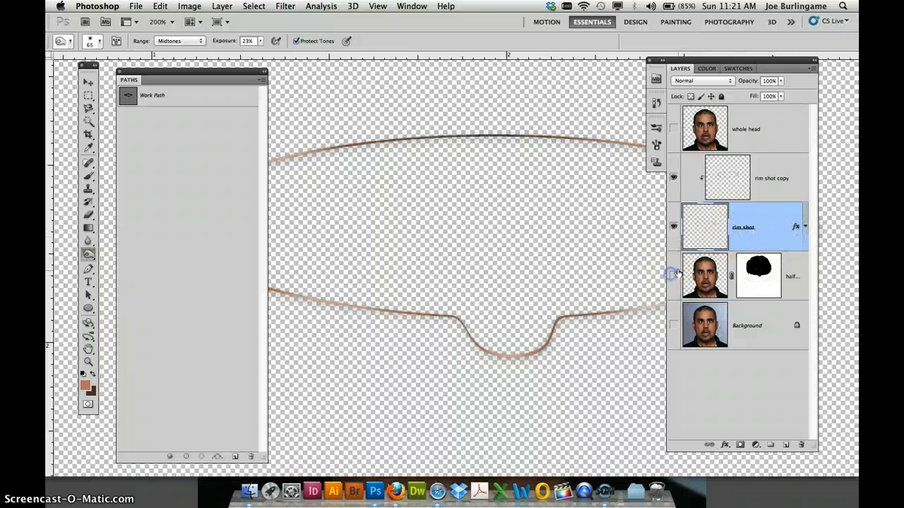
pyautogui.click(674, 177)
pyautogui.press('w')
pyautogui.click(473, 241)
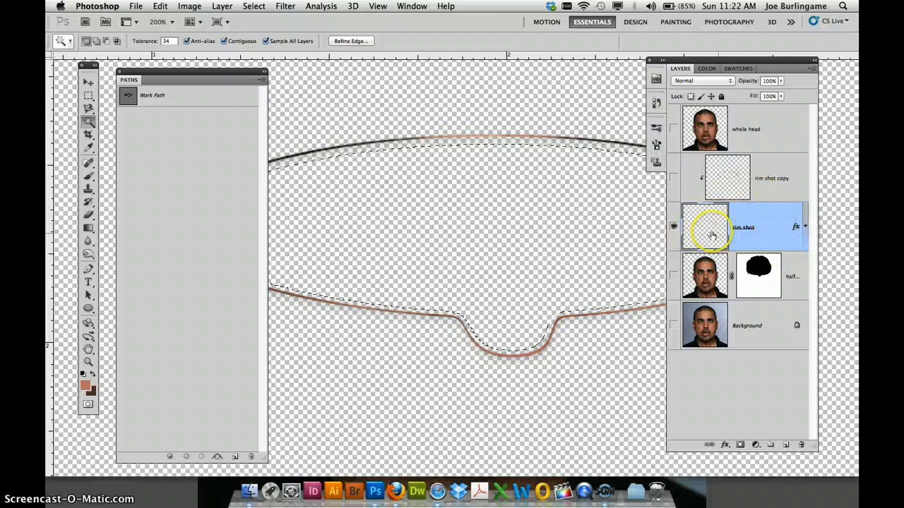
pyautogui.click(683, 225)
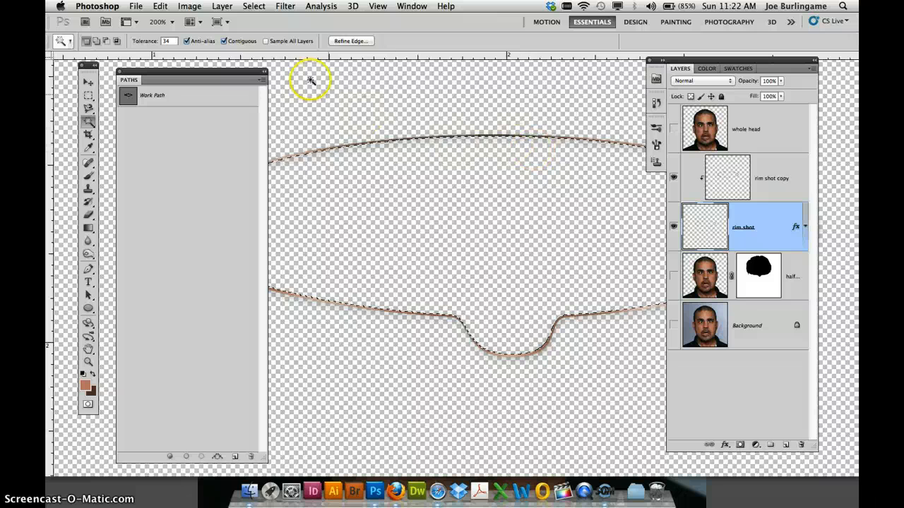
# Expand the selection outward so it reaches into the rim
pyautogui.click(265, 7)
pyautogui.moveTo(285, 6)
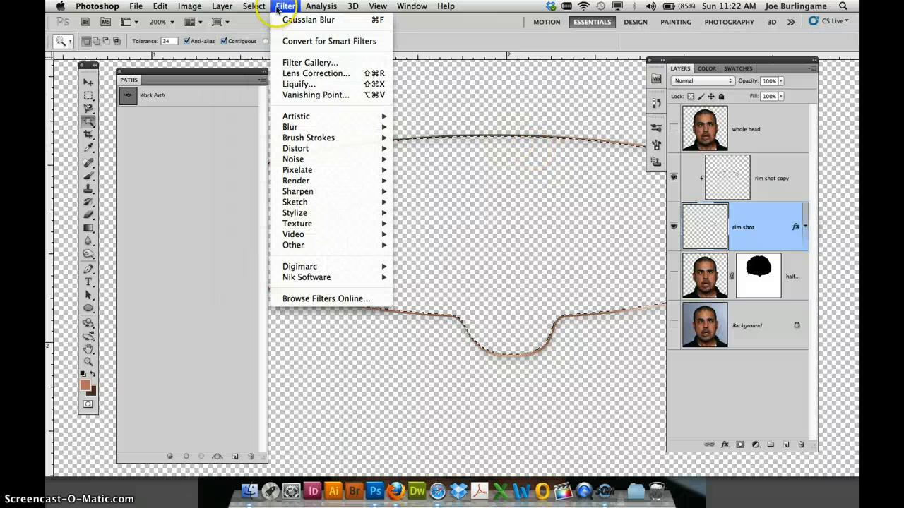
pyautogui.moveTo(256, 11)
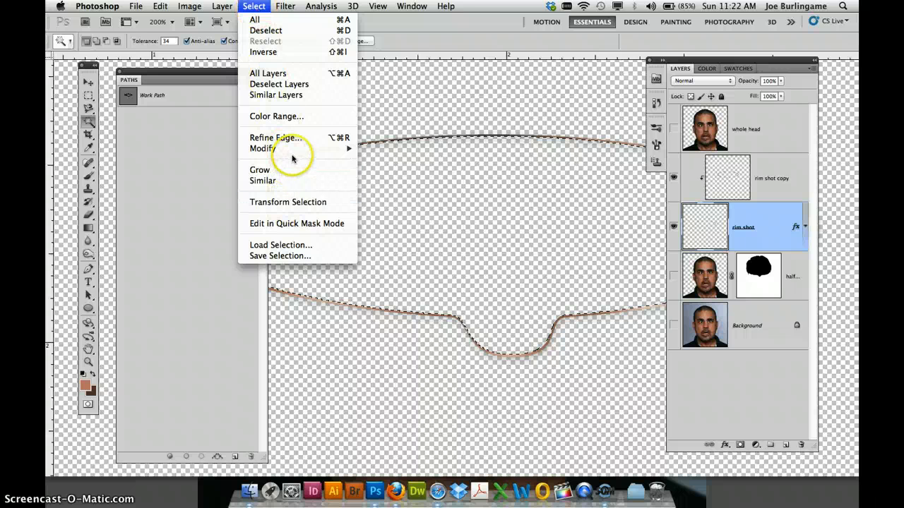
pyautogui.moveTo(293, 153)
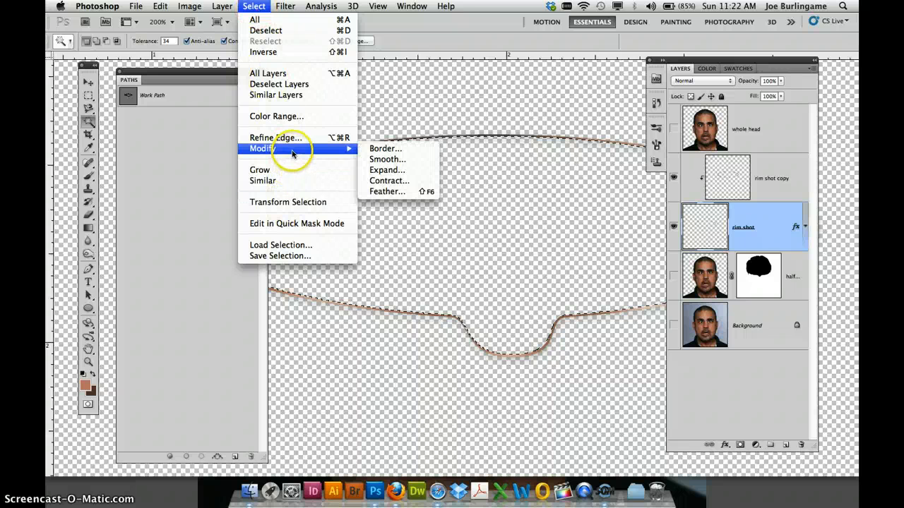
pyautogui.click(381, 171)
pyautogui.click(515, 225)
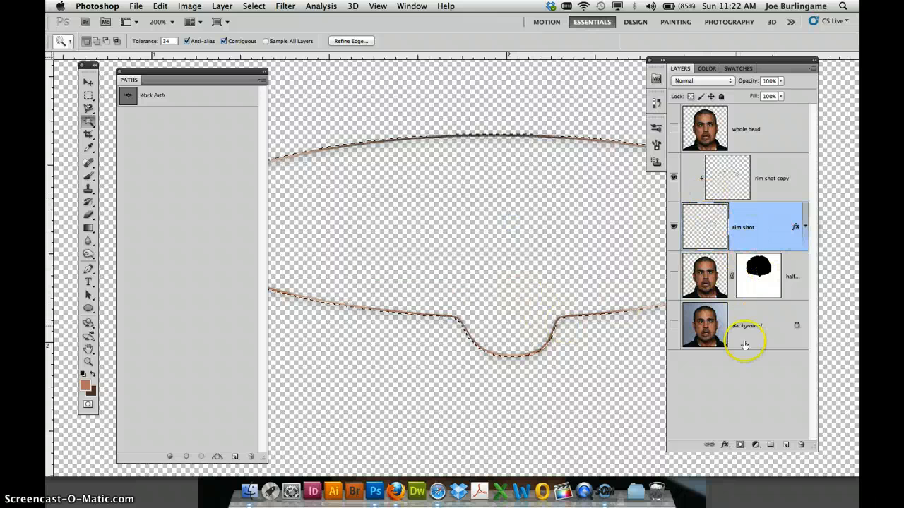
# Add a new layer between the half-head layer and the Background, and show the half-head layer again
pyautogui.click(785, 443)
pyautogui.moveTo(793, 238); pyautogui.dragTo(770, 353)
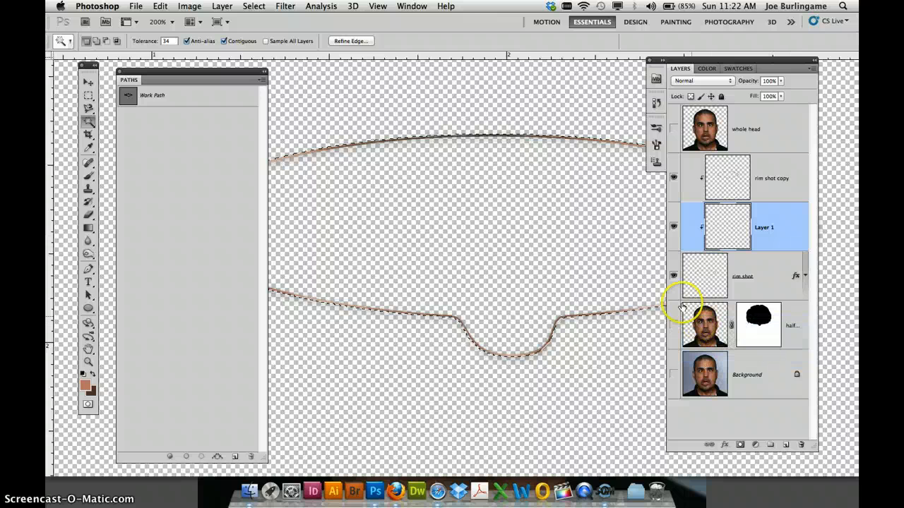
pyautogui.click(673, 324)
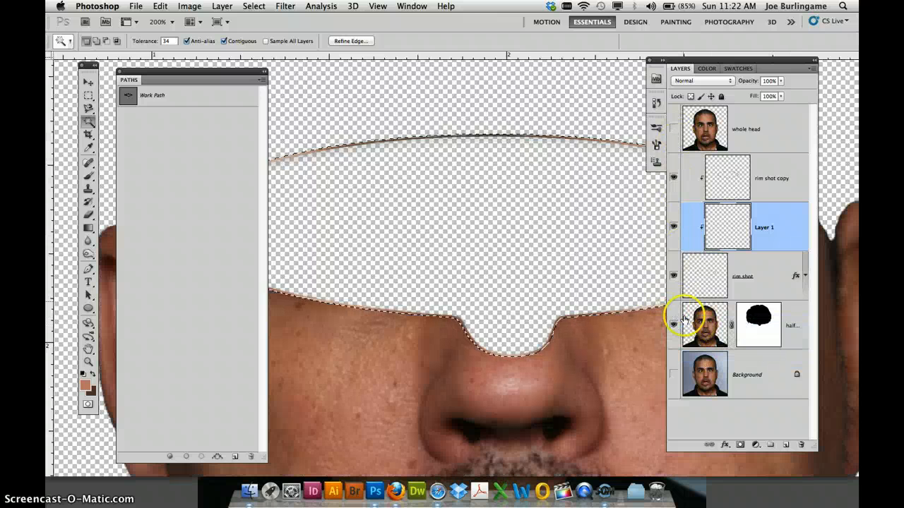
pyautogui.press('super+minus')
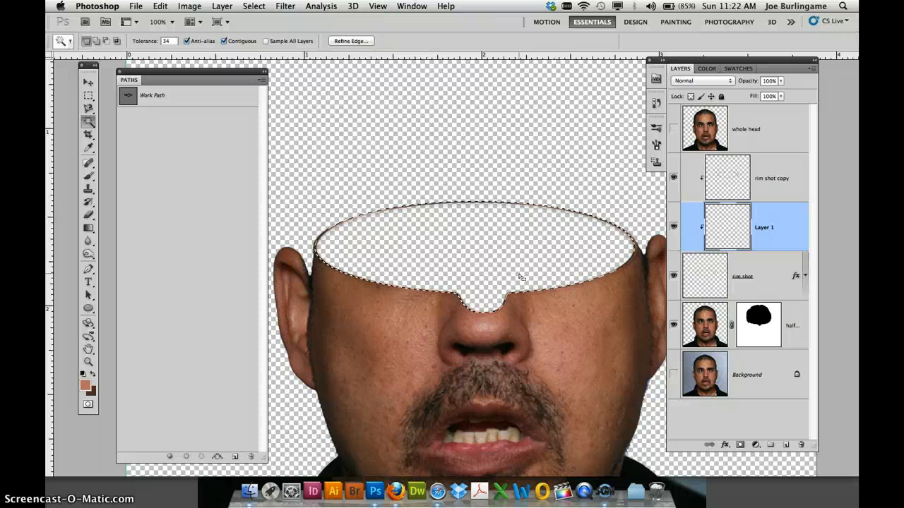
pyautogui.click(789, 229)
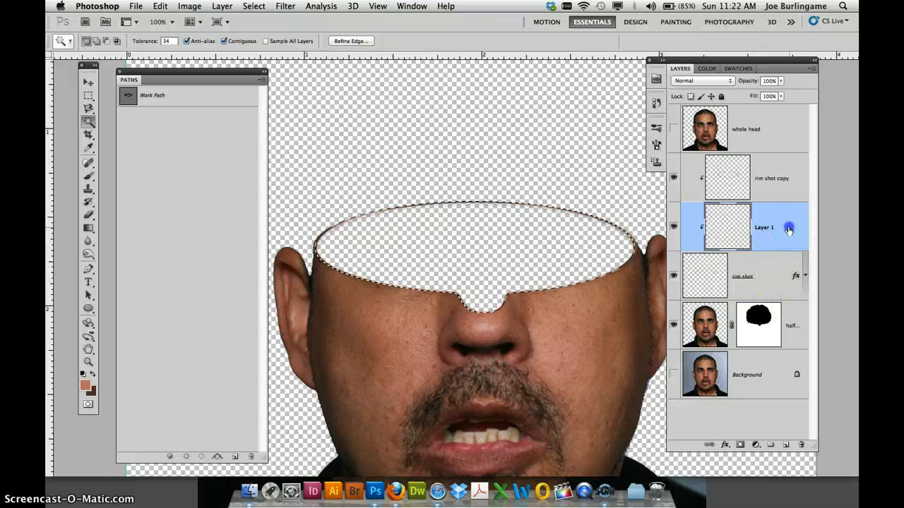
pyautogui.moveTo(788, 229); pyautogui.dragTo(777, 328)
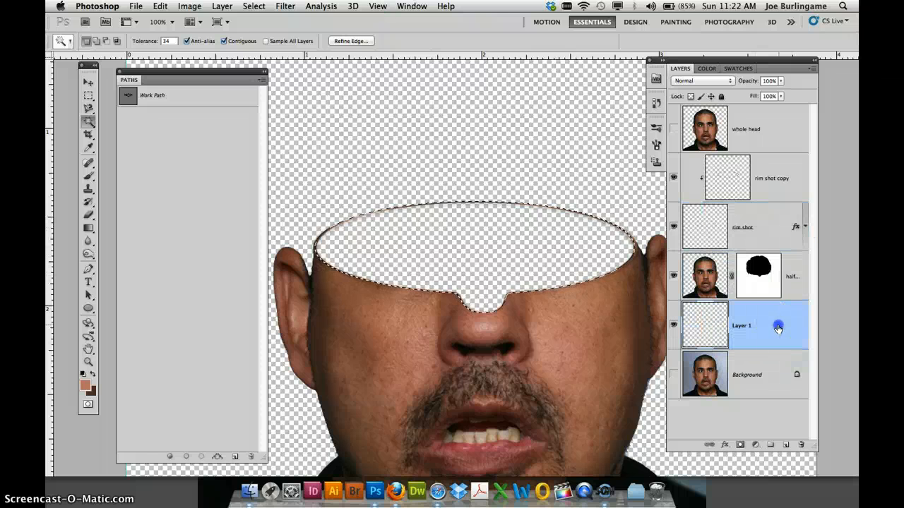
# Rename the new layer "fill middle"
pyautogui.doubleClick(753, 320)
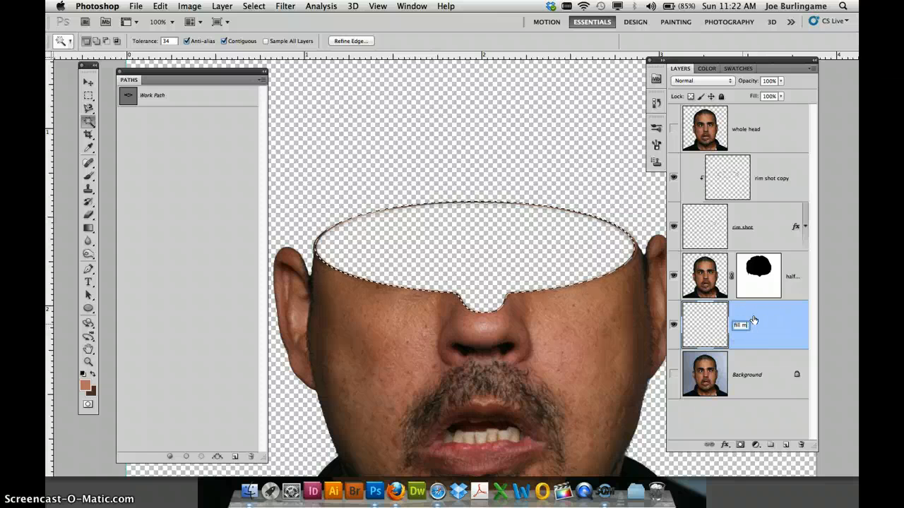
pyautogui.write('fill midd')
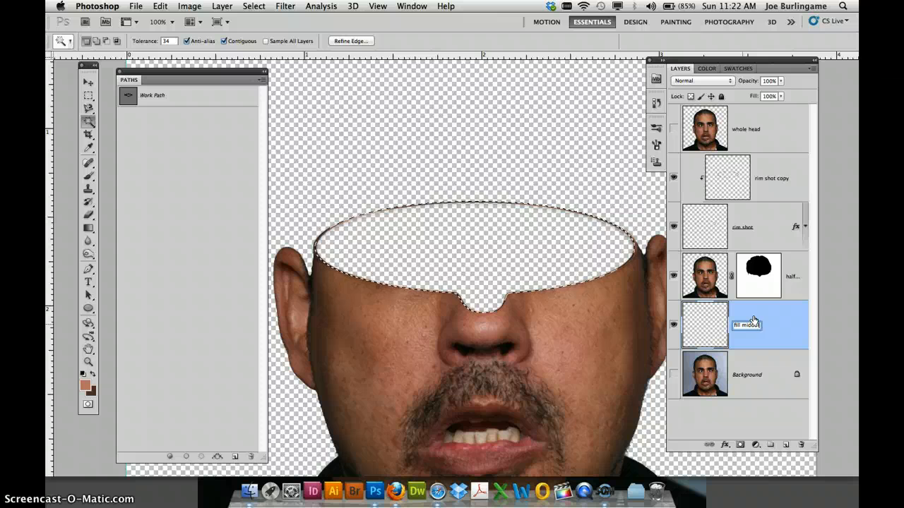
pyautogui.write('le')
pyautogui.press('Return')
# Render Clouds inside the selection on the fill middle layer, deselect and check the filled opening
pyautogui.click(254, 6)
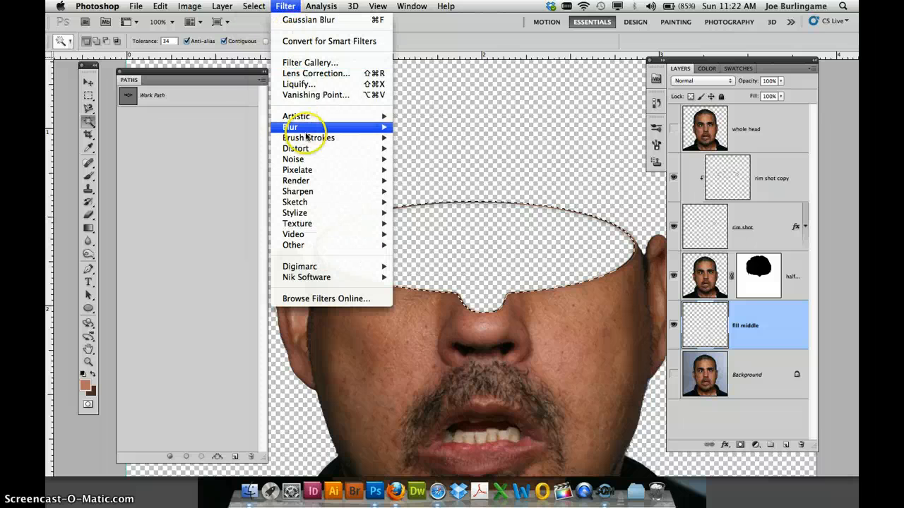
pyautogui.moveTo(320, 182)
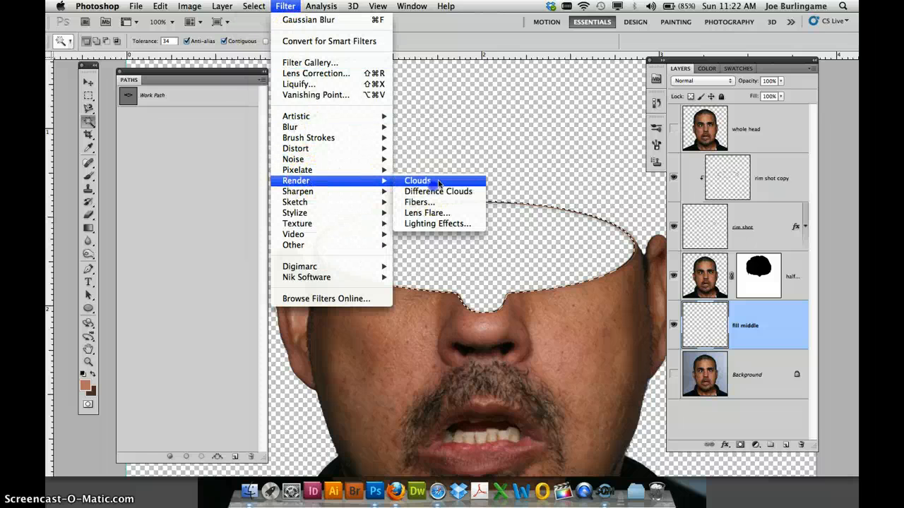
pyautogui.click(417, 181)
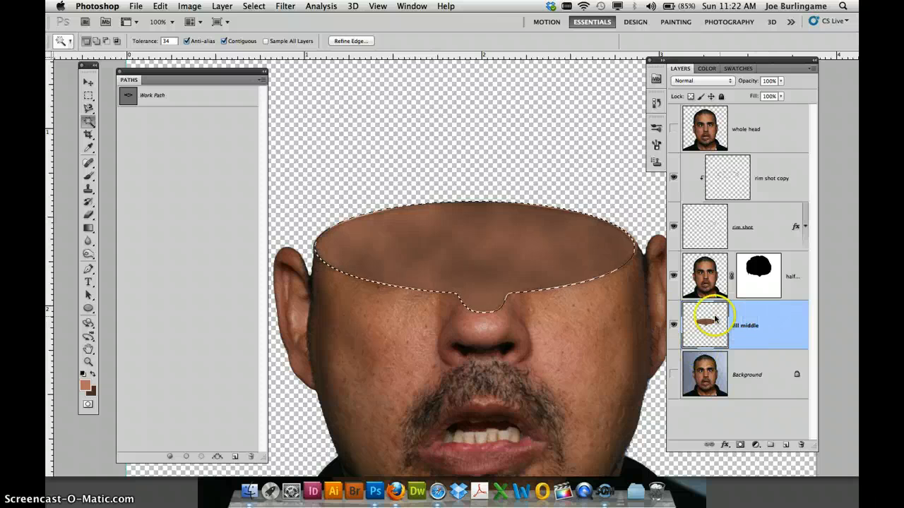
pyautogui.press('super+d')
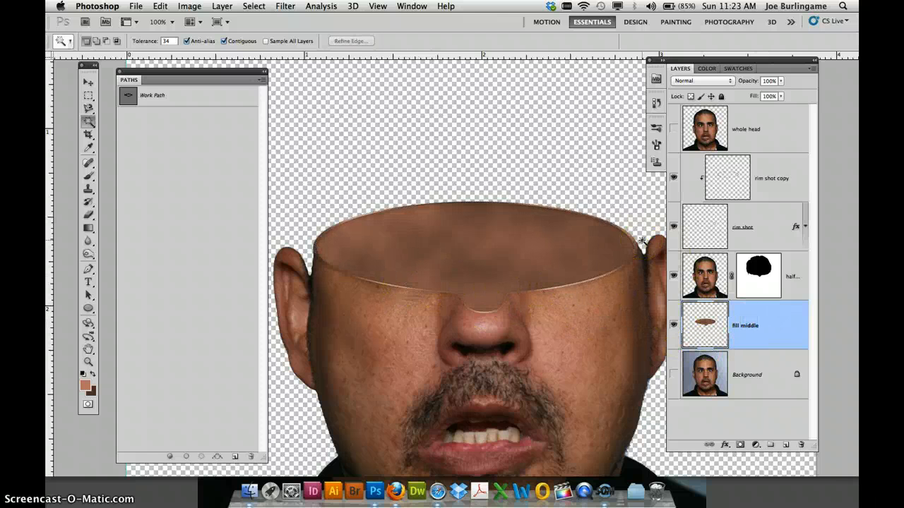
pyautogui.press('super+plus')
pyautogui.press('super+plus')
pyautogui.press('super+minus')
pyautogui.press('super+minus')
# Add an inner shadow with Soft Light blending to the fill middle layer
pyautogui.doubleClick(785, 324)
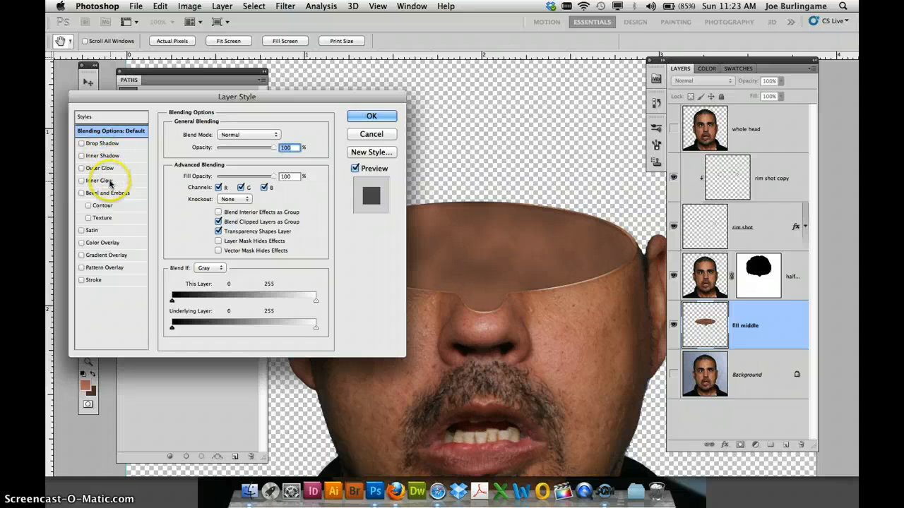
pyautogui.click(110, 156)
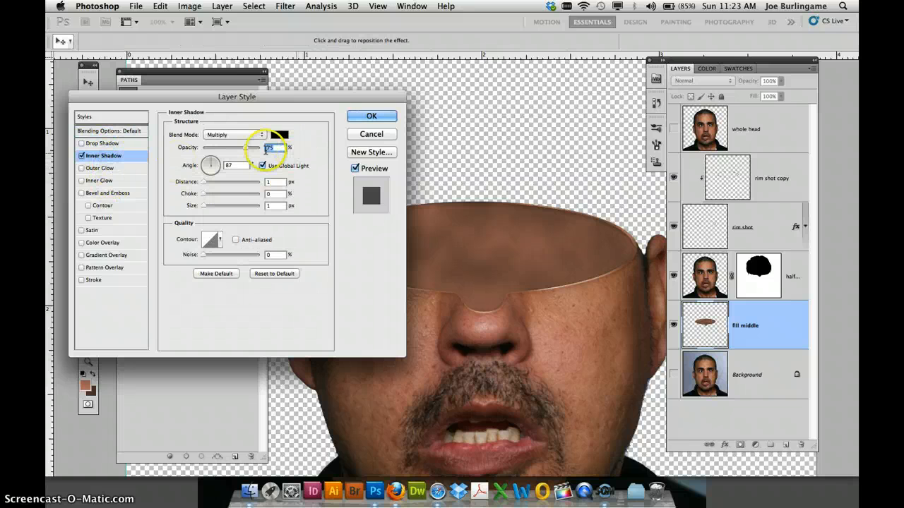
pyautogui.click(259, 135)
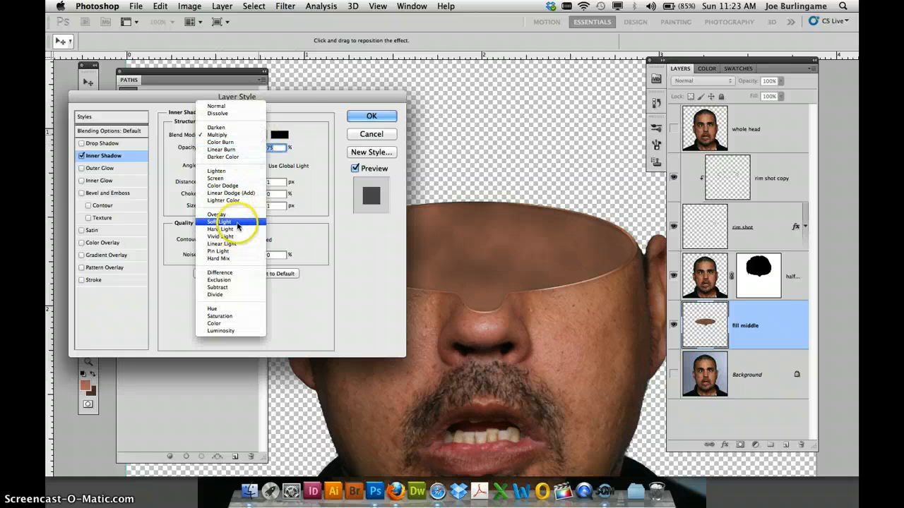
pyautogui.click(240, 222)
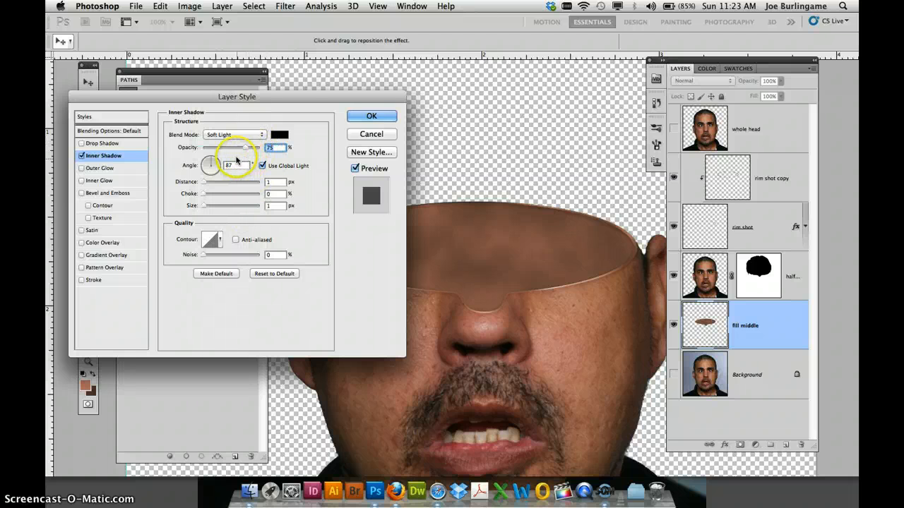
# Set the inner shadow's distance to 67 px and size to 43 px, and compare the fill with and without it
pyautogui.click(204, 183)
pyautogui.moveTo(227, 180); pyautogui.dragTo(212, 205)
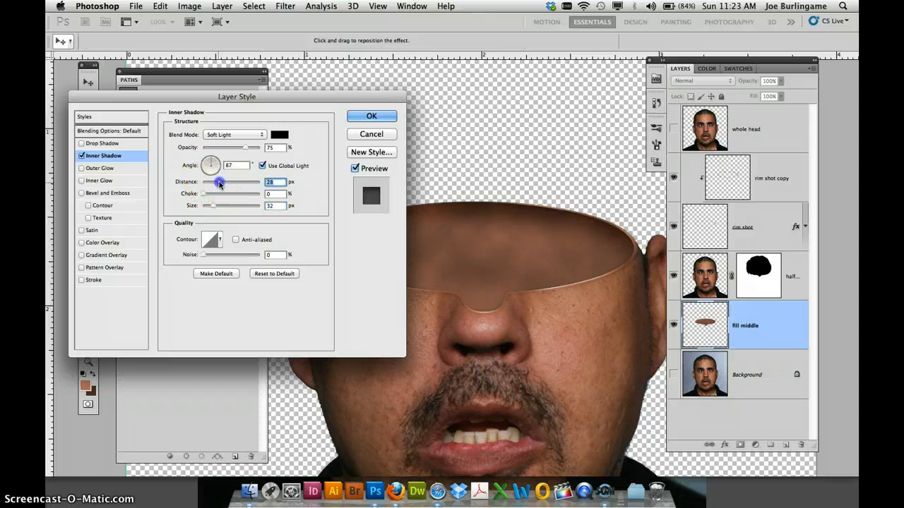
pyautogui.moveTo(221, 182); pyautogui.dragTo(237, 183)
pyautogui.click(215, 205)
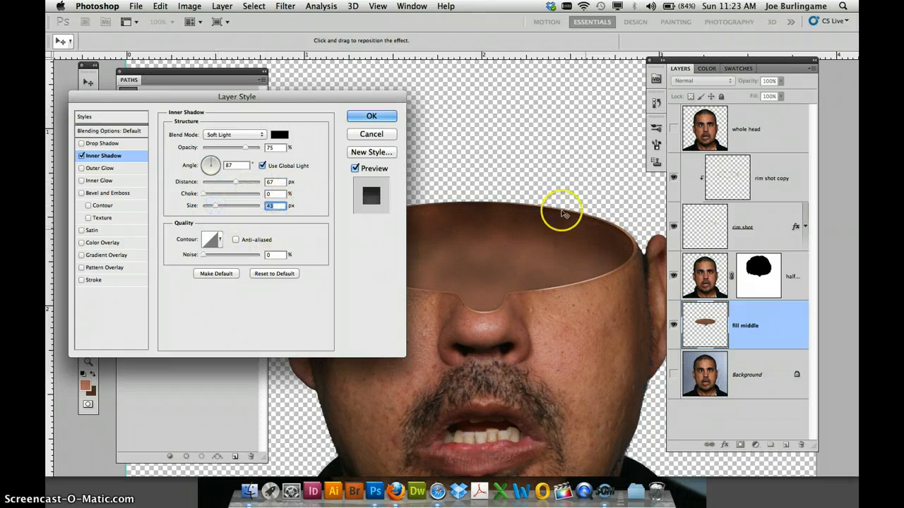
pyautogui.click(355, 169)
pyautogui.click(355, 169)
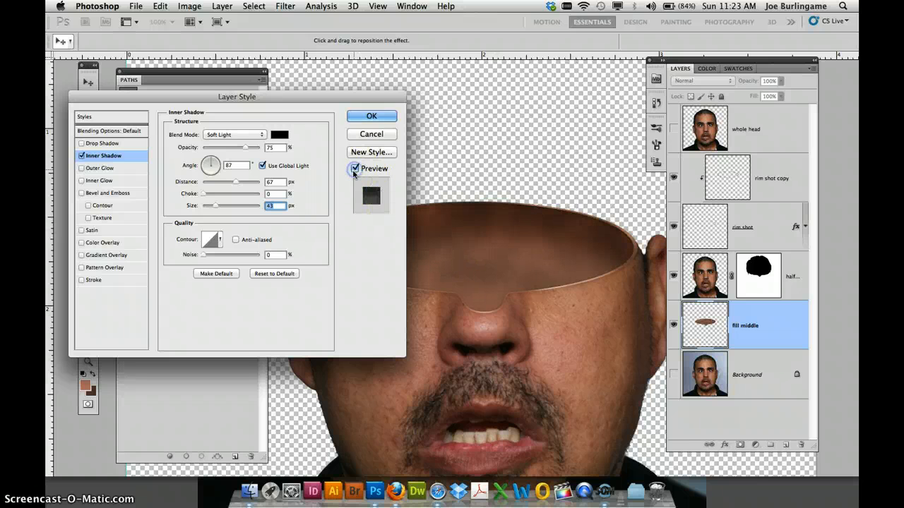
# Add a gradient overlay to the fill middle layer with Multiply blending, 53% opacity and 50% scale
pyautogui.click(113, 254)
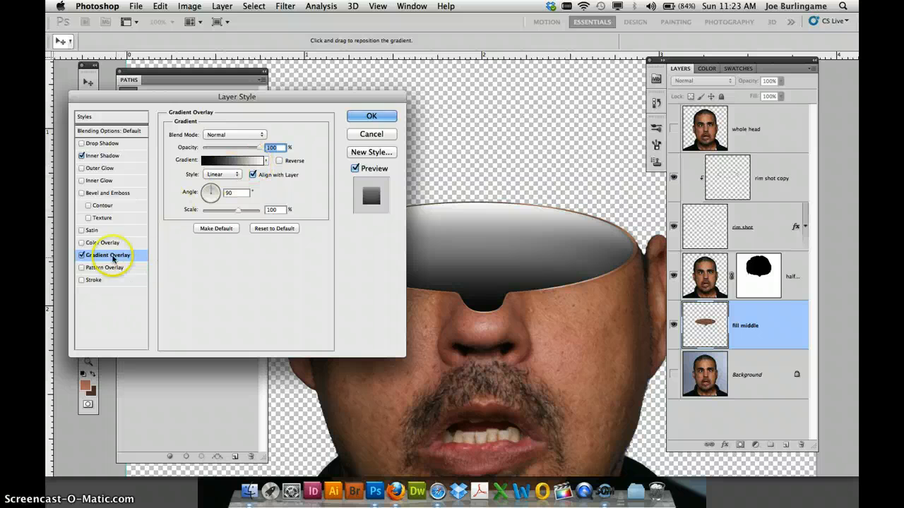
pyautogui.click(257, 137)
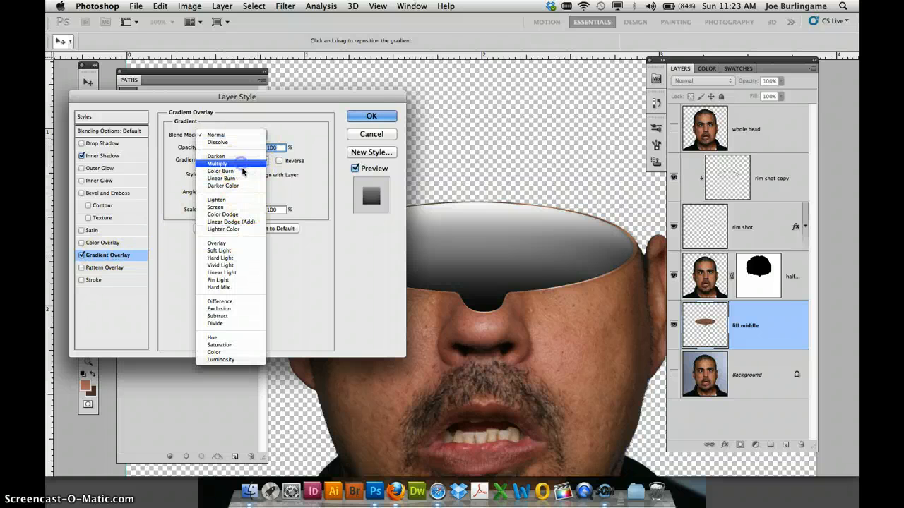
pyautogui.click(241, 166)
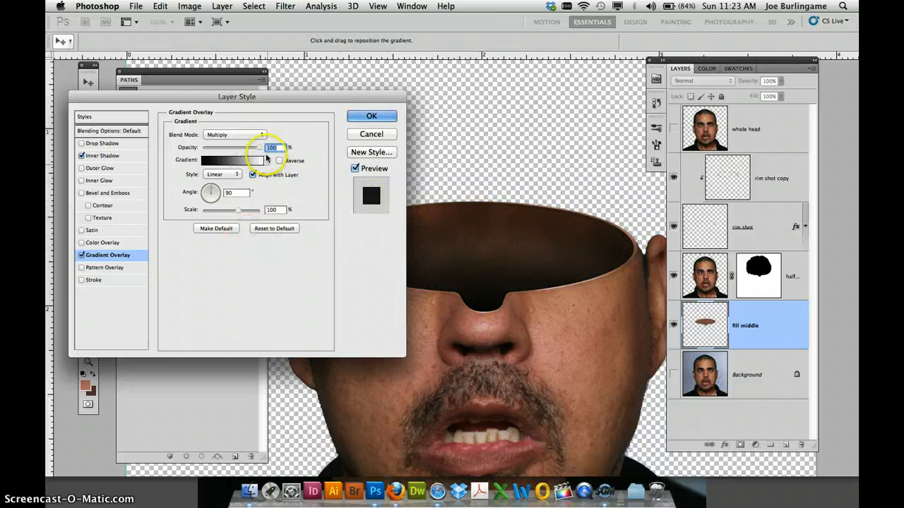
pyautogui.moveTo(258, 146); pyautogui.dragTo(238, 149)
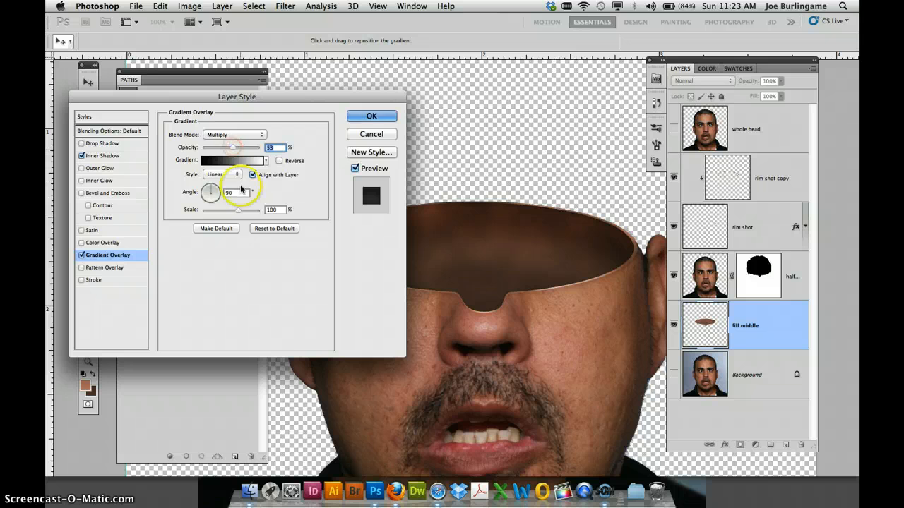
pyautogui.moveTo(239, 213)
pyautogui.mouseDown()
pyautogui.moveTo(201, 215)
pyautogui.moveTo(217, 211)
pyautogui.mouseUp()
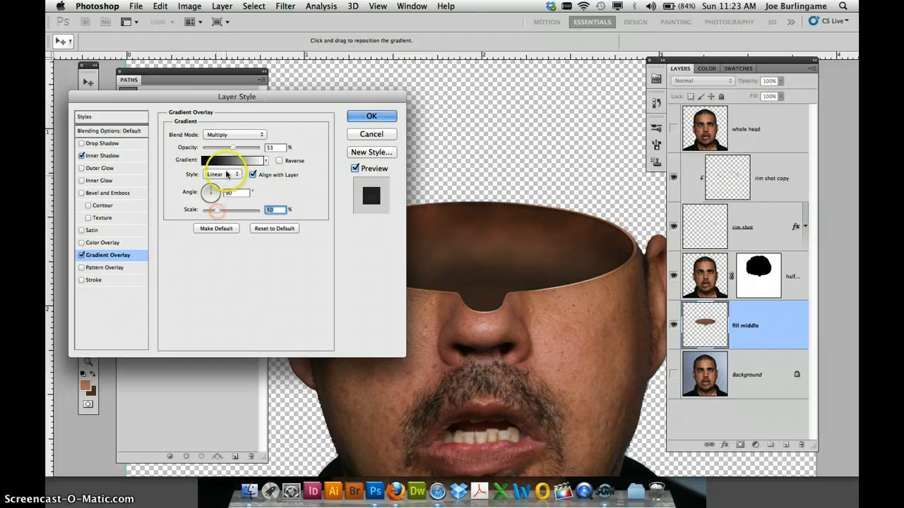
# Set the gradient overlay's opacity to 41% and apply the layer style
pyautogui.moveTo(232, 146); pyautogui.dragTo(222, 149)
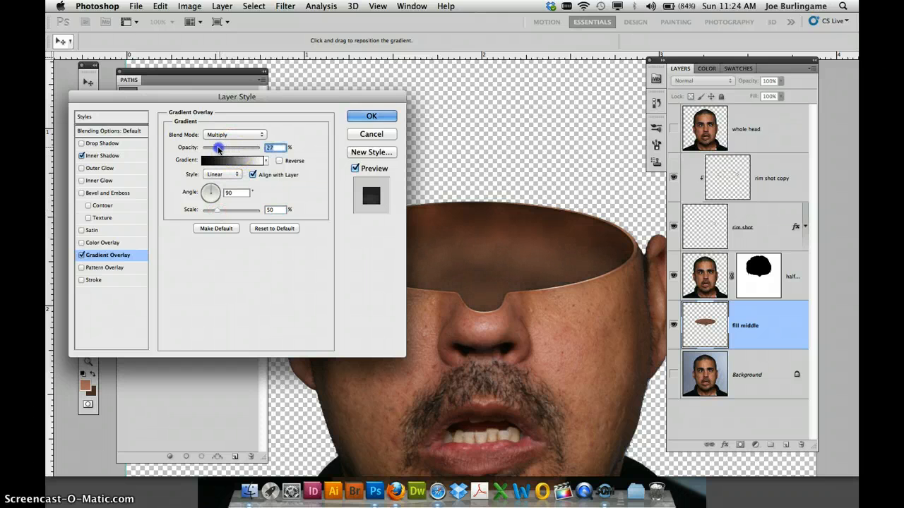
pyautogui.click(355, 169)
pyautogui.moveTo(222, 148); pyautogui.dragTo(226, 150)
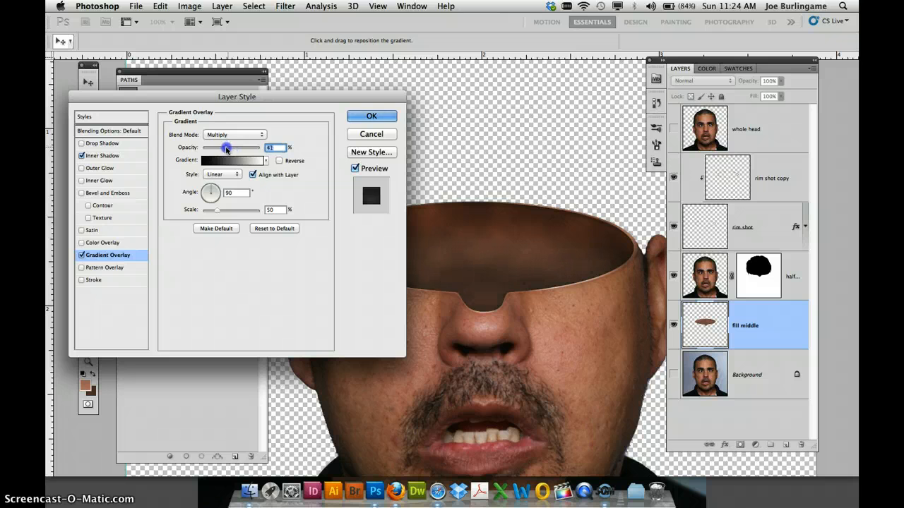
pyautogui.click(379, 116)
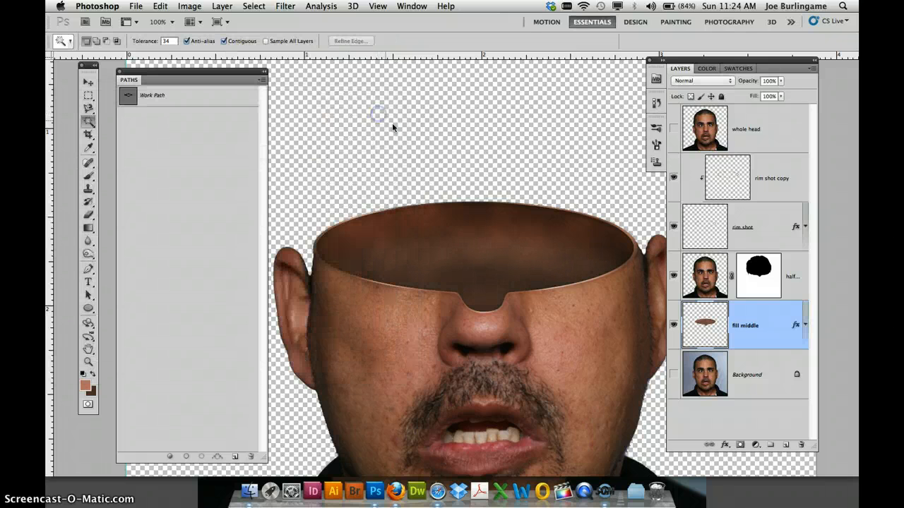
# Review the inner shadow and gradient overlay settings of the fill middle layer
pyautogui.doubleClick(796, 325)
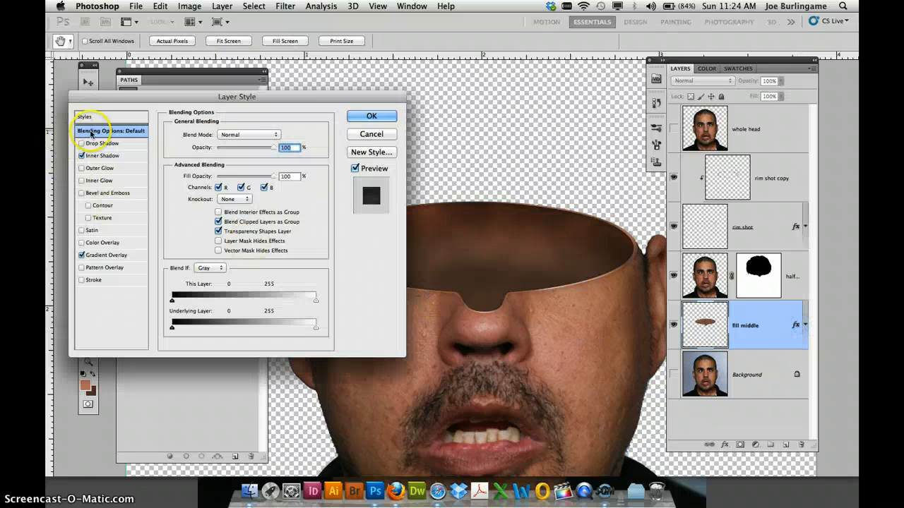
pyautogui.click(90, 155)
pyautogui.click(110, 256)
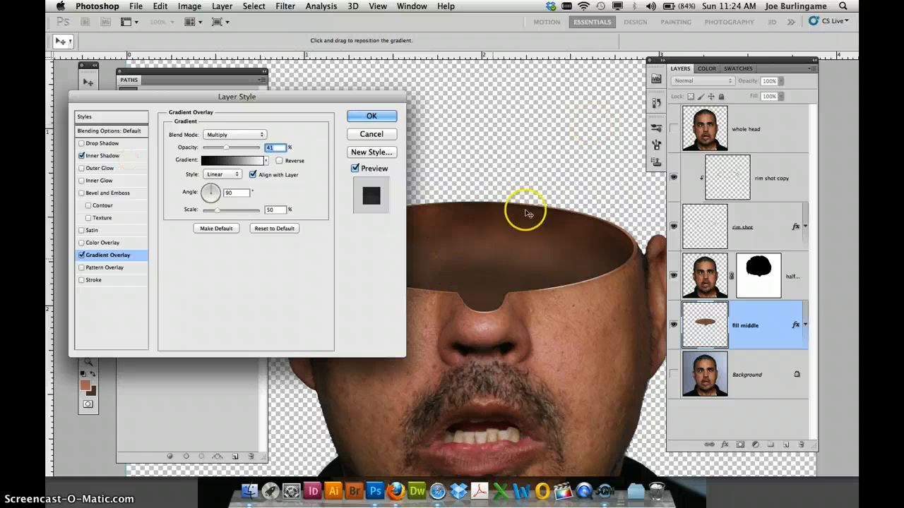
pyautogui.click(374, 118)
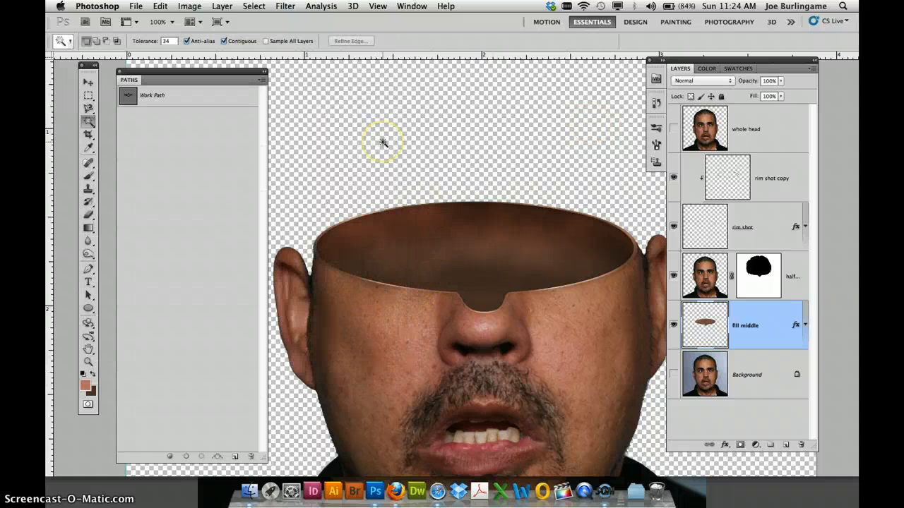